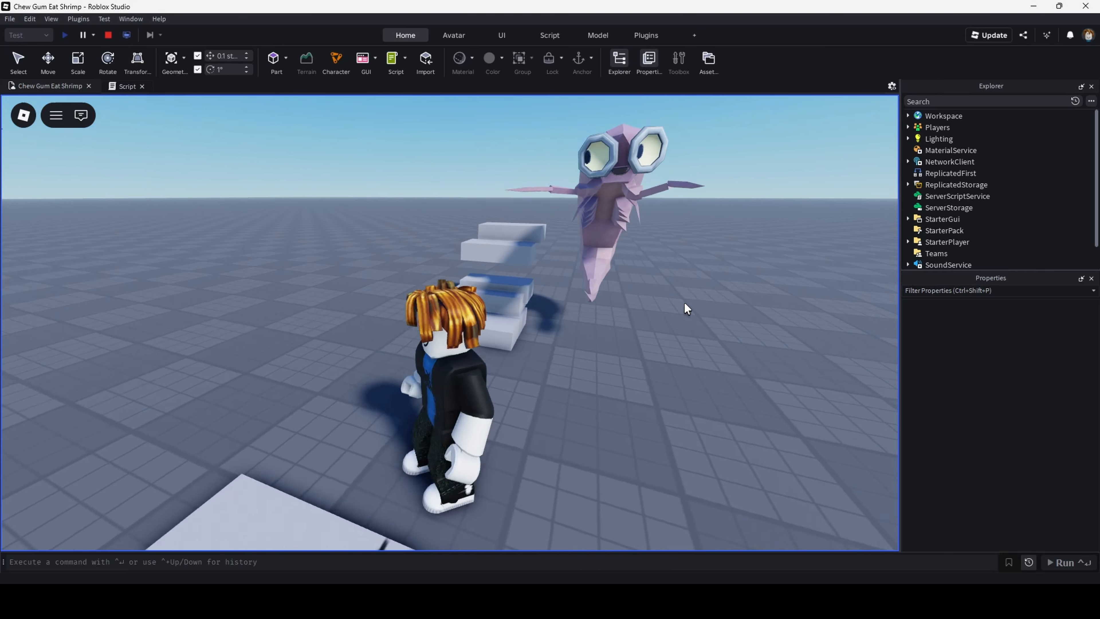
# Walk the avatar around the animated shrimp in the running playtest to view it from several angles, and end the test
pyautogui.press('w')
pyautogui.press('d')
pyautogui.moveTo(684, 302); pyautogui.dragTo(684, 302, button='right')
pyautogui.press('a')
pyautogui.press('d')
pyautogui.press('w')
pyautogui.press('s')
pyautogui.press('w')
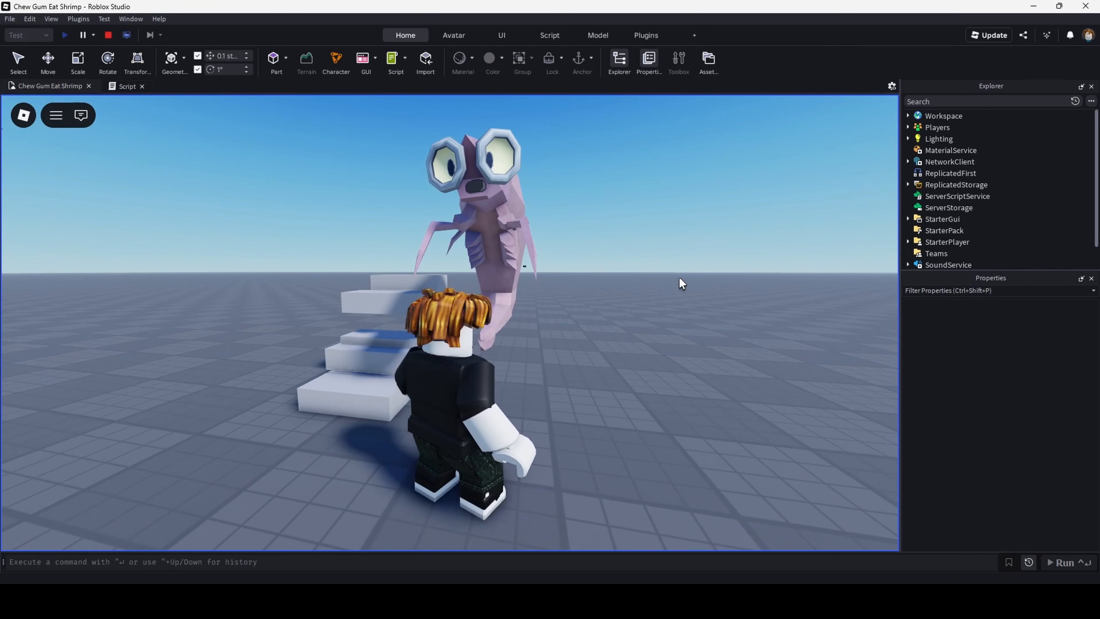
pyautogui.click(109, 34)
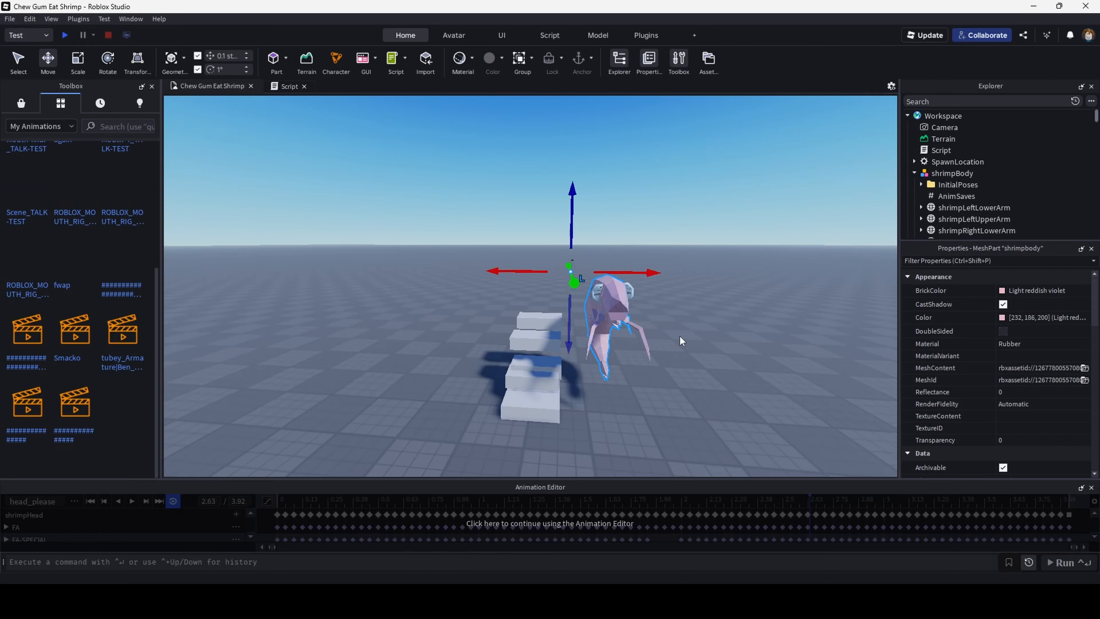
# Open the script and review the lines in the finally function that play the loaded body and head animations
pyautogui.moveTo(685, 337); pyautogui.dragTo(685, 337, button='right')
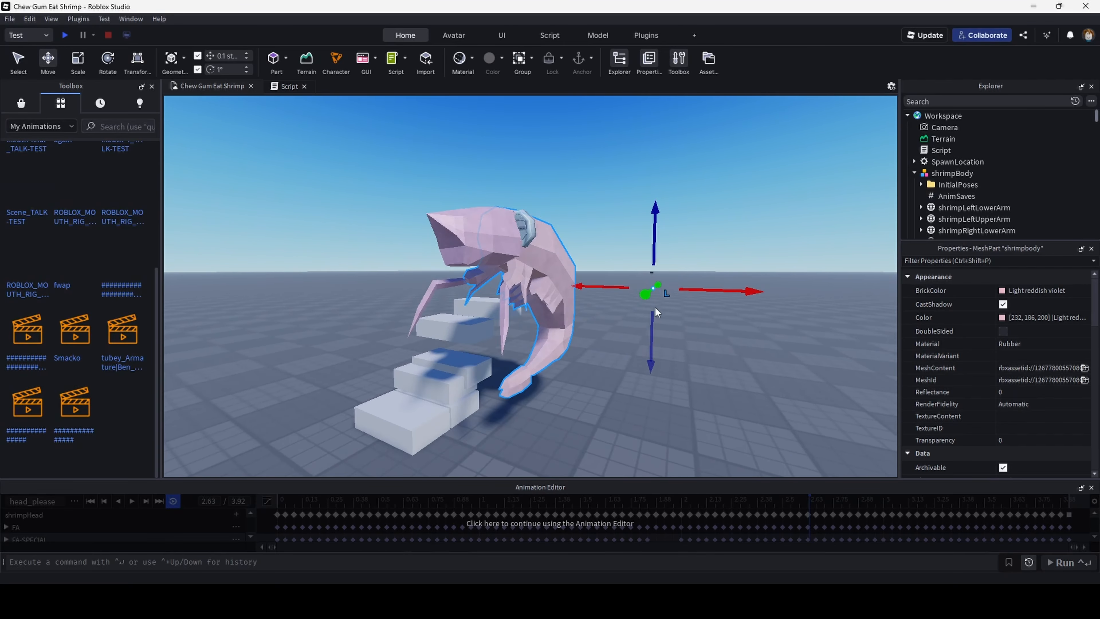
pyautogui.click(291, 88)
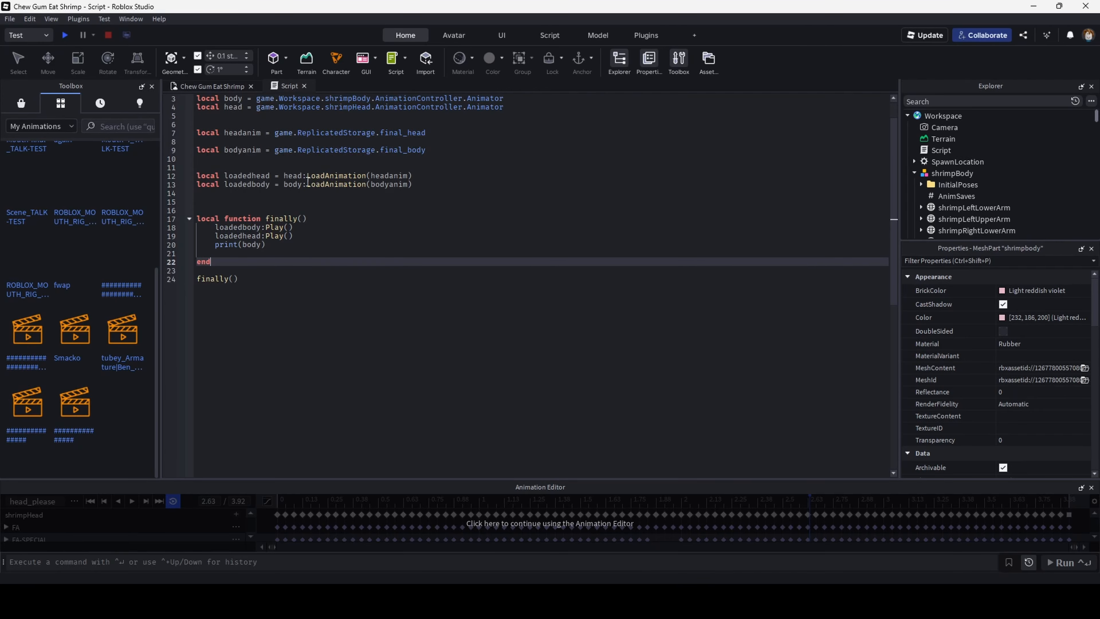
pyautogui.moveTo(216, 226); pyautogui.dragTo(277, 235)
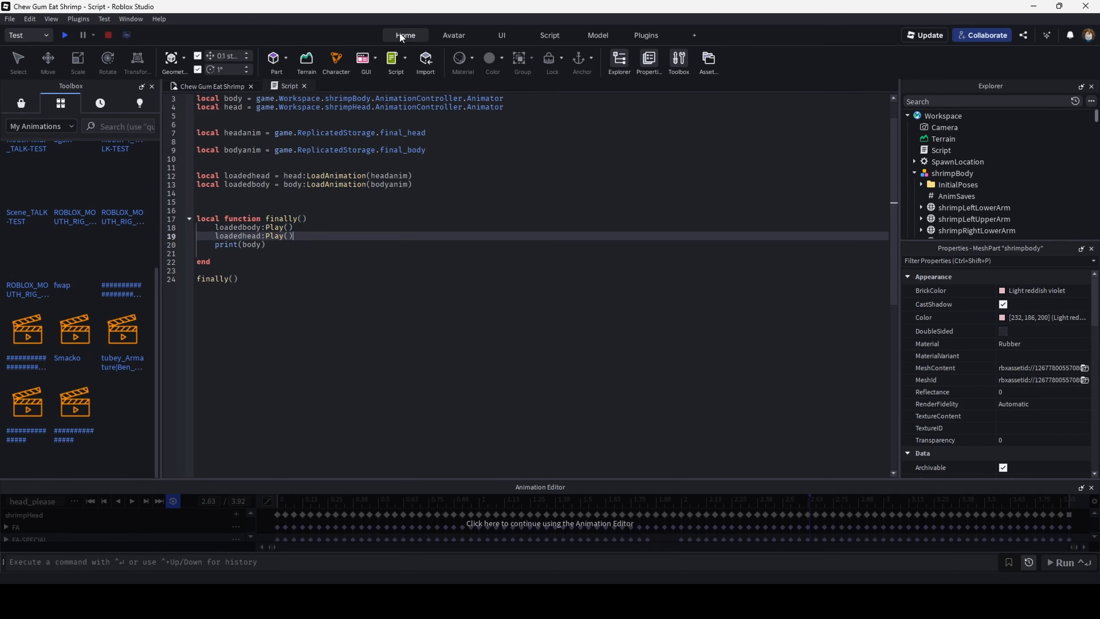
# Insert a new part into the workspace and return to the 3D view of the shrimp
pyautogui.click(271, 64)
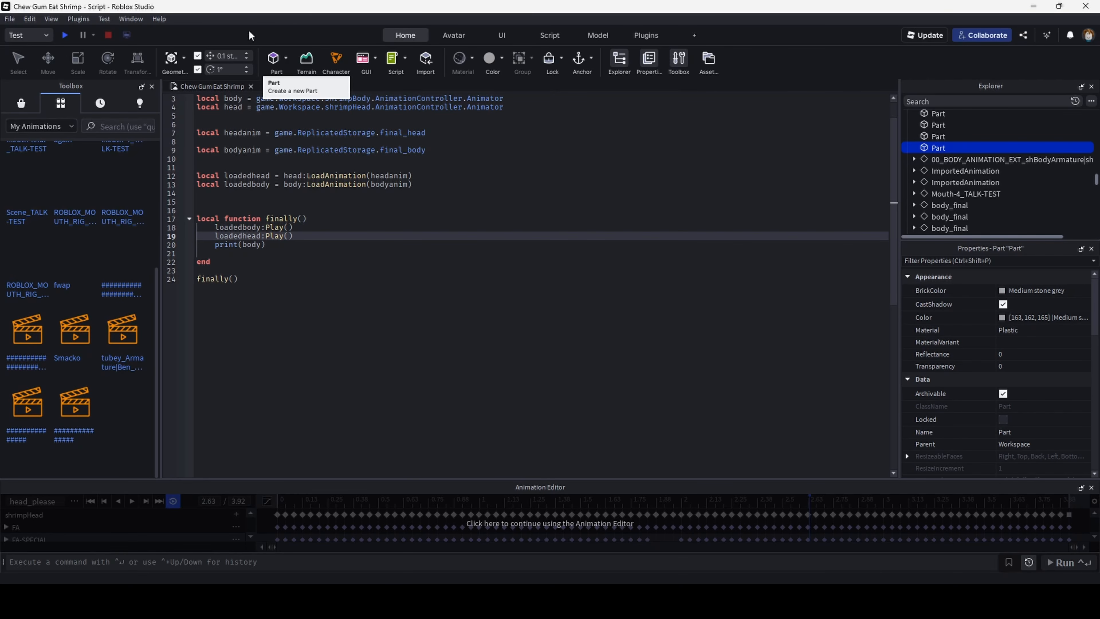
pyautogui.click(212, 87)
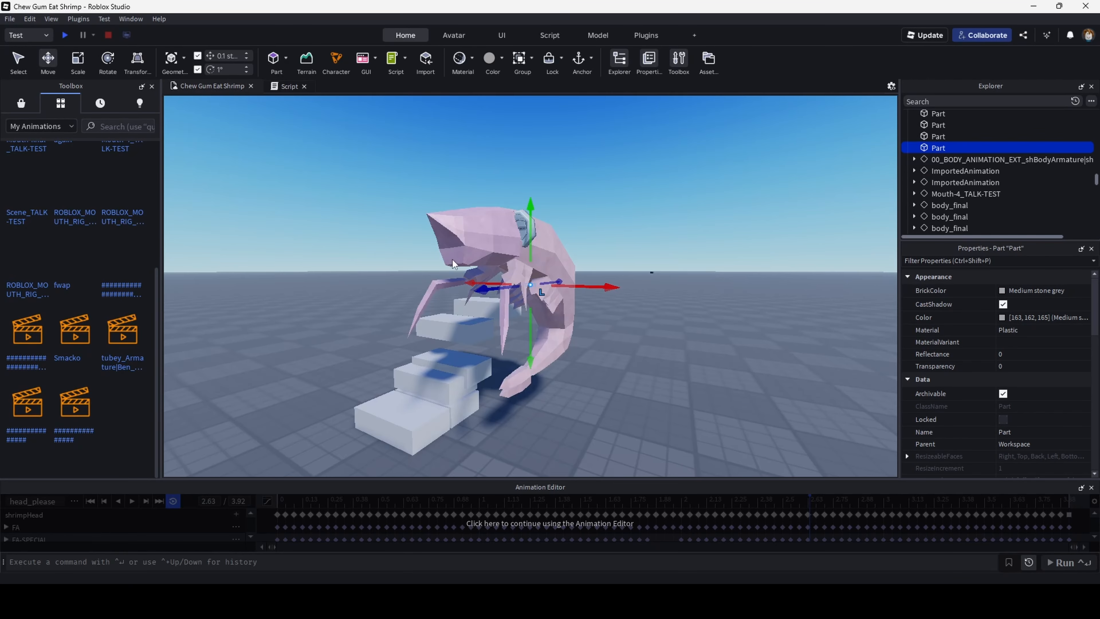
pyautogui.moveTo(514, 304); pyautogui.dragTo(514, 304, button='right')
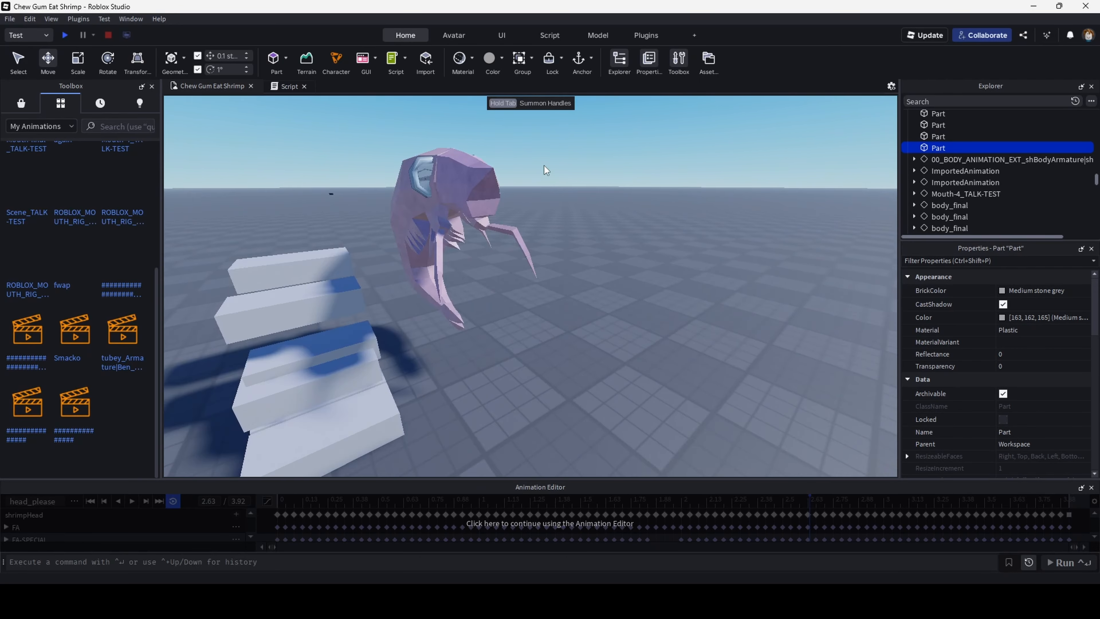
# Preview the shrimpBody animation and play the shrimpHead animation in reverse in the Animation Editor
pyautogui.click(467, 35)
pyautogui.click(378, 60)
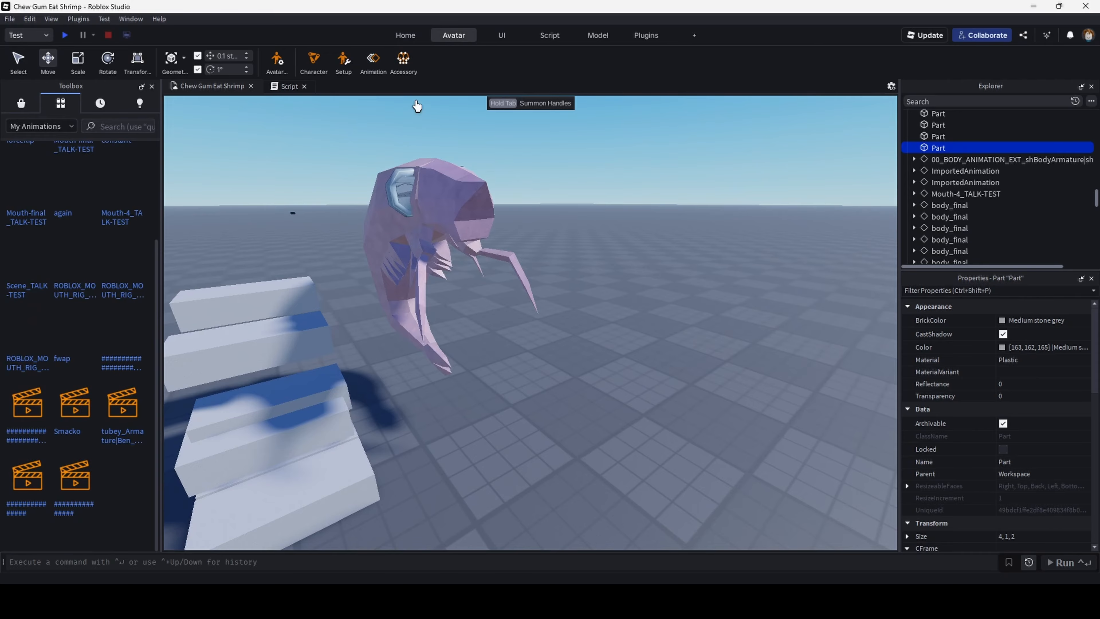
pyautogui.click(473, 174)
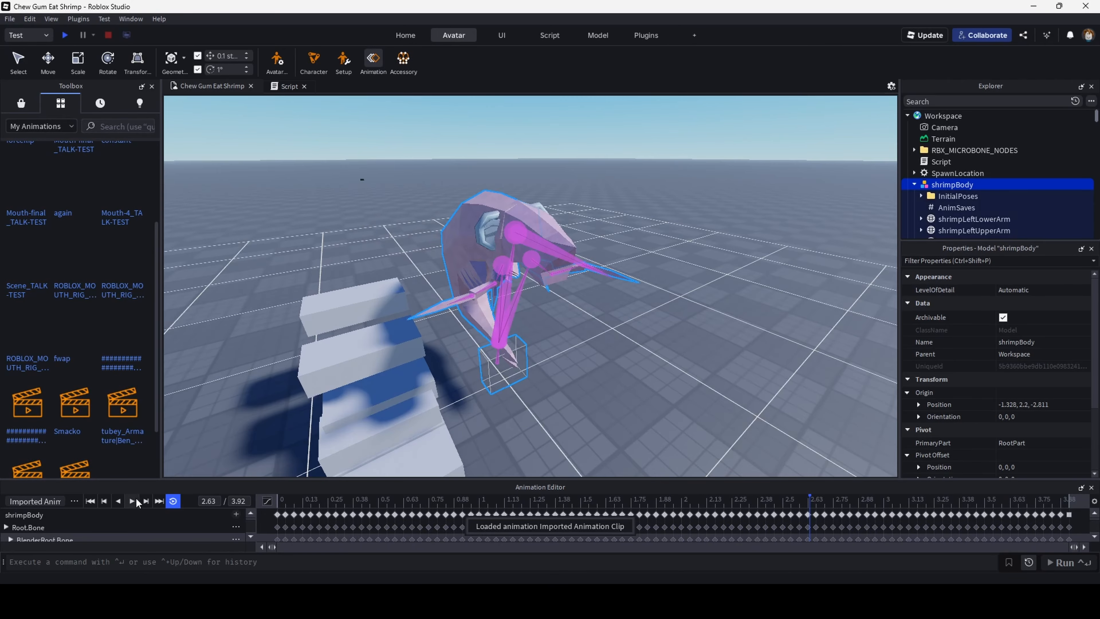
pyautogui.click(135, 500)
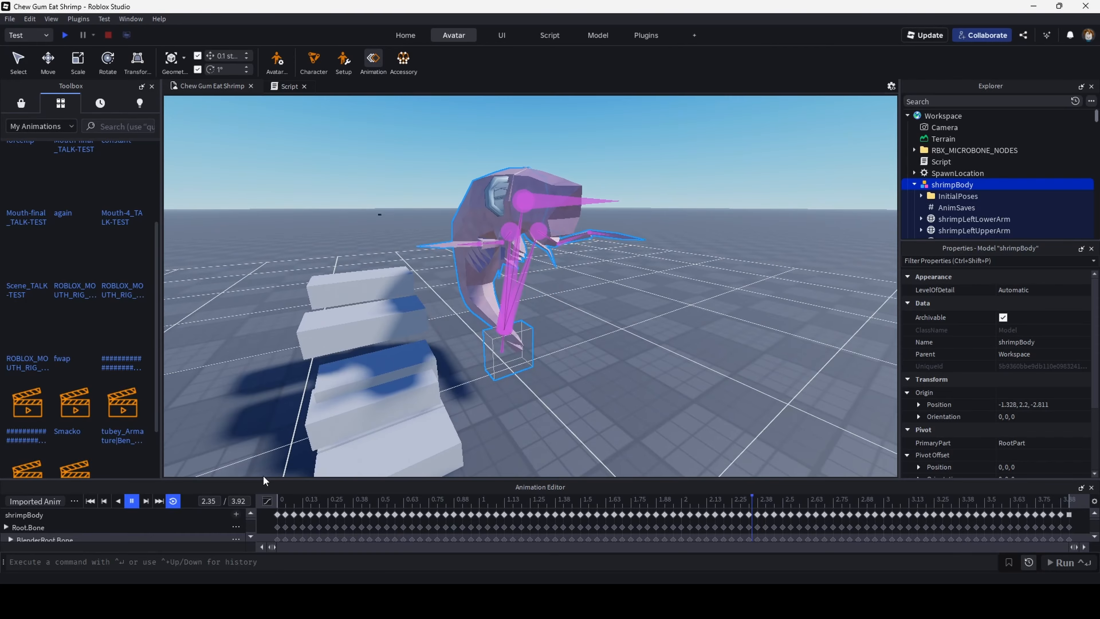
pyautogui.click(131, 501)
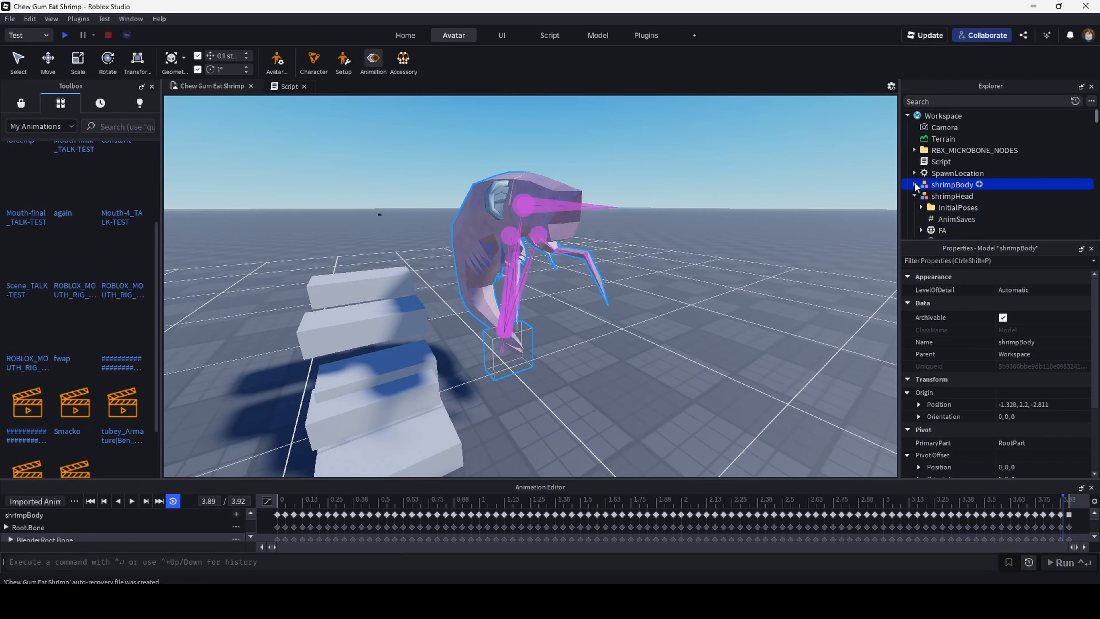
pyautogui.click(947, 196)
pyautogui.click(118, 501)
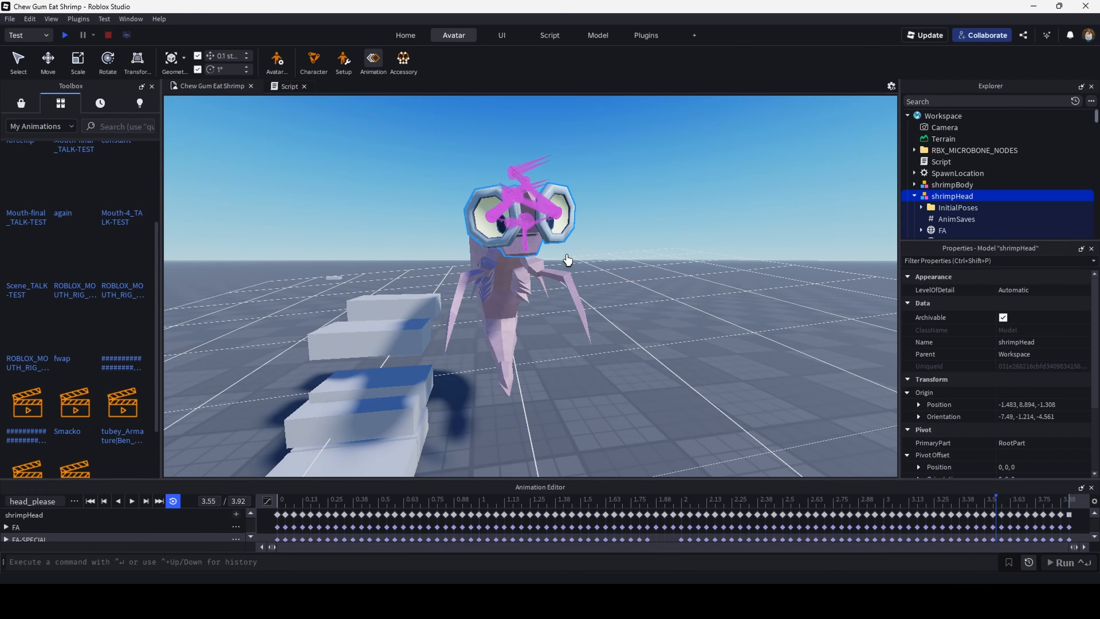
# Examine the shrimpHead bones and how the head meets the body from above, the side and the front
pyautogui.press('e')
pyautogui.press('w')
pyautogui.moveTo(567, 246); pyautogui.dragTo(580, 271, button='right')
pyautogui.press('d')
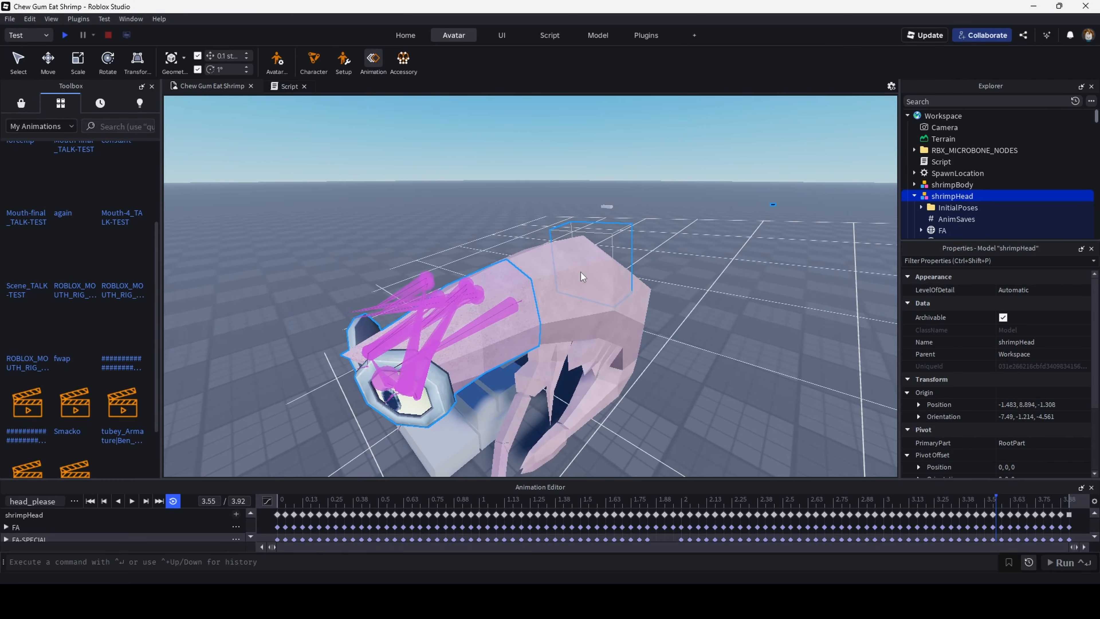
pyautogui.moveTo(584, 301); pyautogui.dragTo(586, 307, button='right')
pyautogui.press('s')
pyautogui.press('w')
pyautogui.press('a')
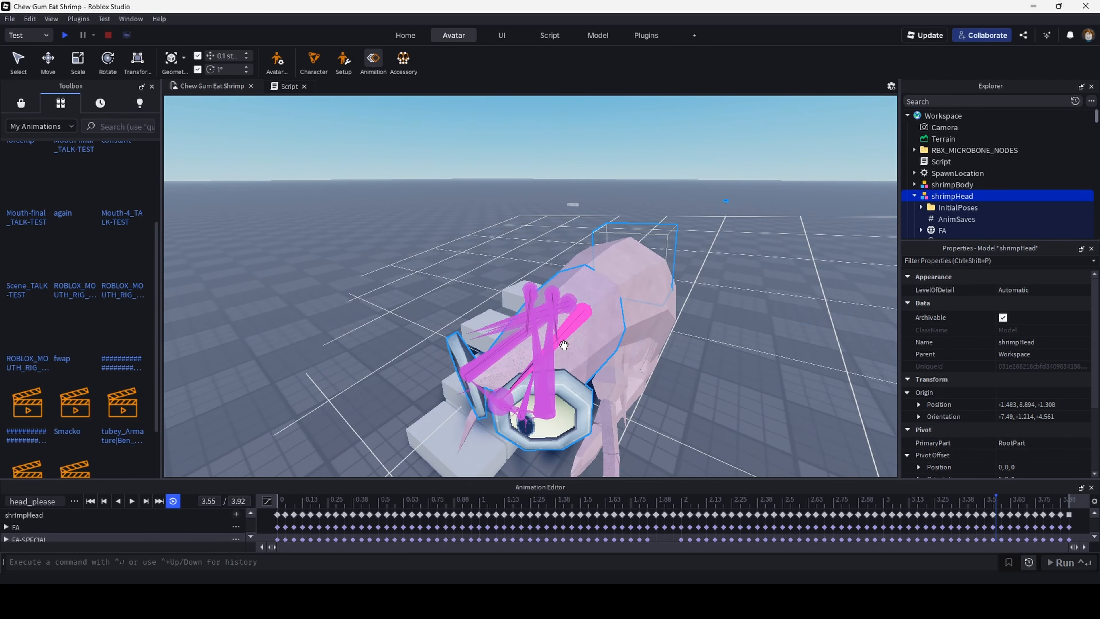
pyautogui.moveTo(589, 345); pyautogui.dragTo(600, 358, button='right')
pyautogui.press('a')
pyautogui.press('s')
pyautogui.press('d')
pyautogui.press('w')
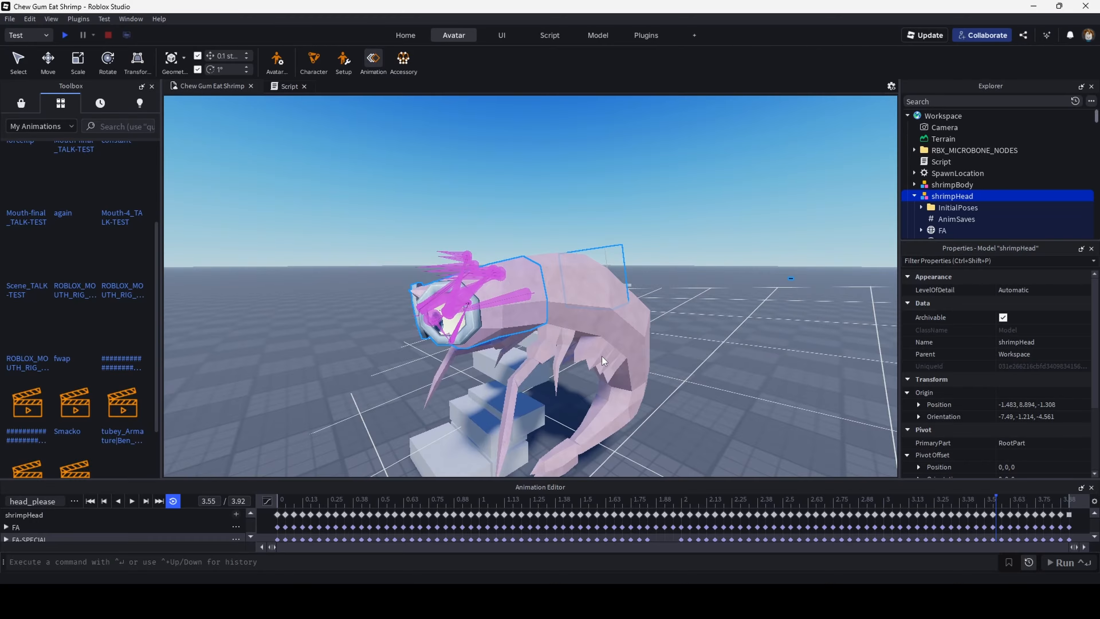
pyautogui.press('a')
pyautogui.moveTo(612, 310); pyautogui.dragTo(612, 309, button='right')
pyautogui.press('w')
pyautogui.press('s')
pyautogui.press('w')
pyautogui.press('q')
pyautogui.press('e')
pyautogui.press('s')
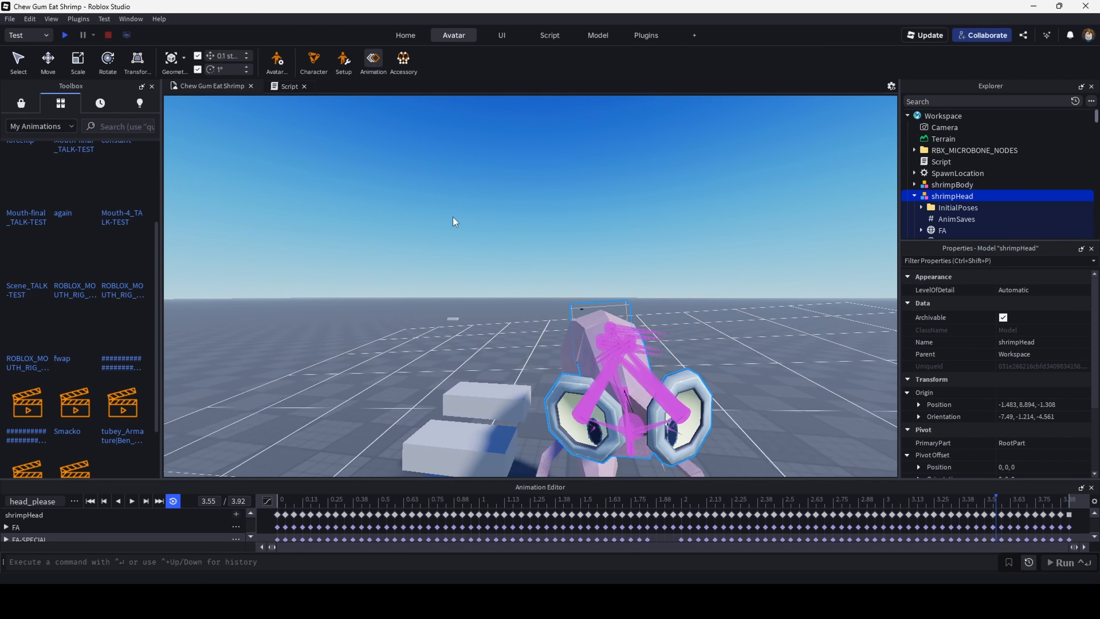
pyautogui.press('q')
pyautogui.press('w')
pyautogui.moveTo(453, 216); pyautogui.dragTo(437, 211, button='right')
pyautogui.press('d')
pyautogui.press('s')
pyautogui.press('a')
pyautogui.press('d')
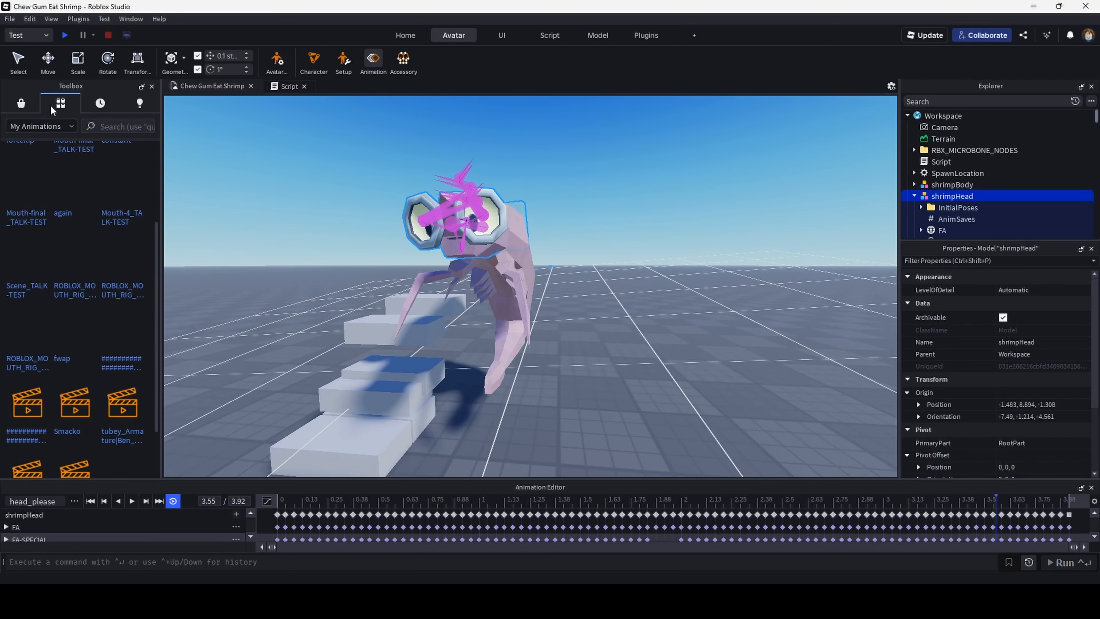
# Playtest the place, walk the avatar up to the shrimp to inspect its animated face, and end the test
pyautogui.click(65, 35)
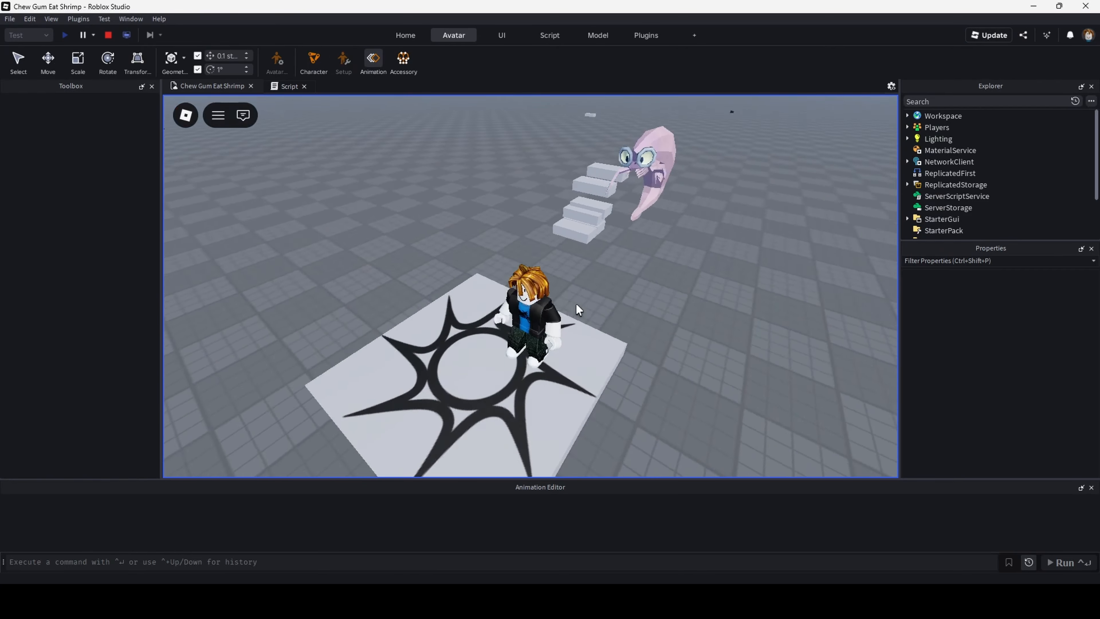
pyautogui.press('w')
pyautogui.press('w')
pyautogui.moveTo(413, 304); pyautogui.dragTo(414, 303, button='right')
pyautogui.press('space')
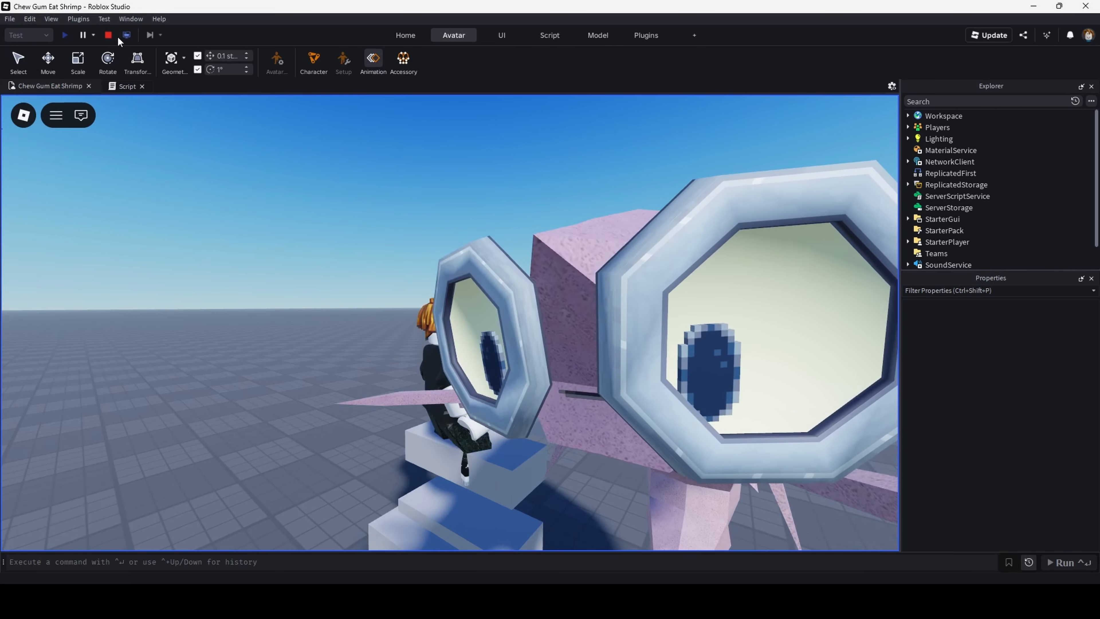
pyautogui.click(108, 35)
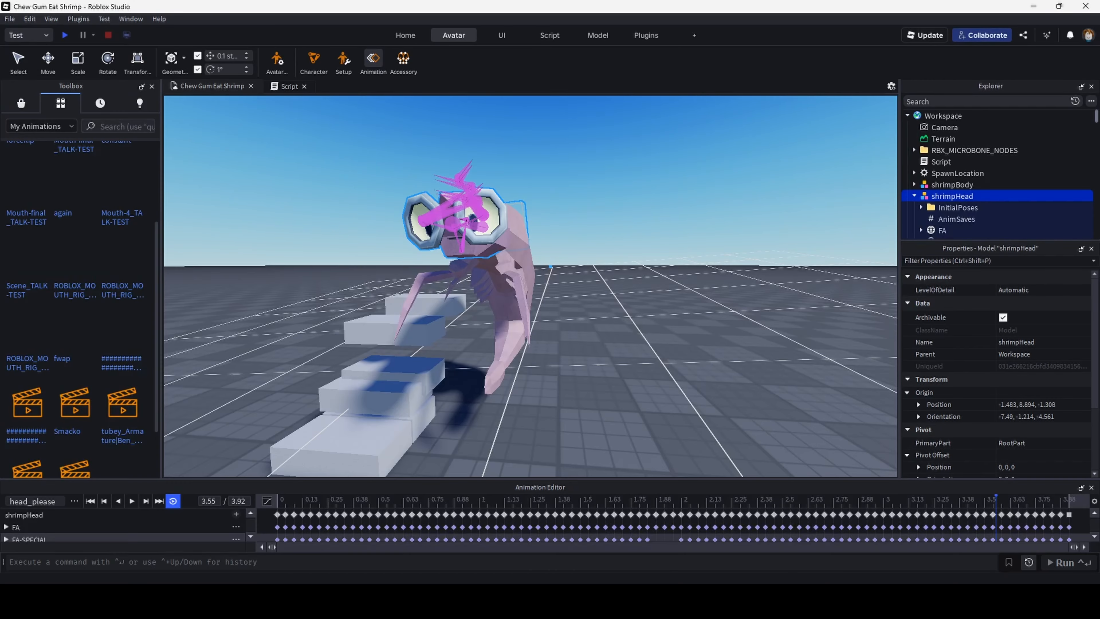
# Switch to Blender with the 01_TestShrimp file, maximize its window and bring the whole shrimp rig into view
pyautogui.click(806, 601)
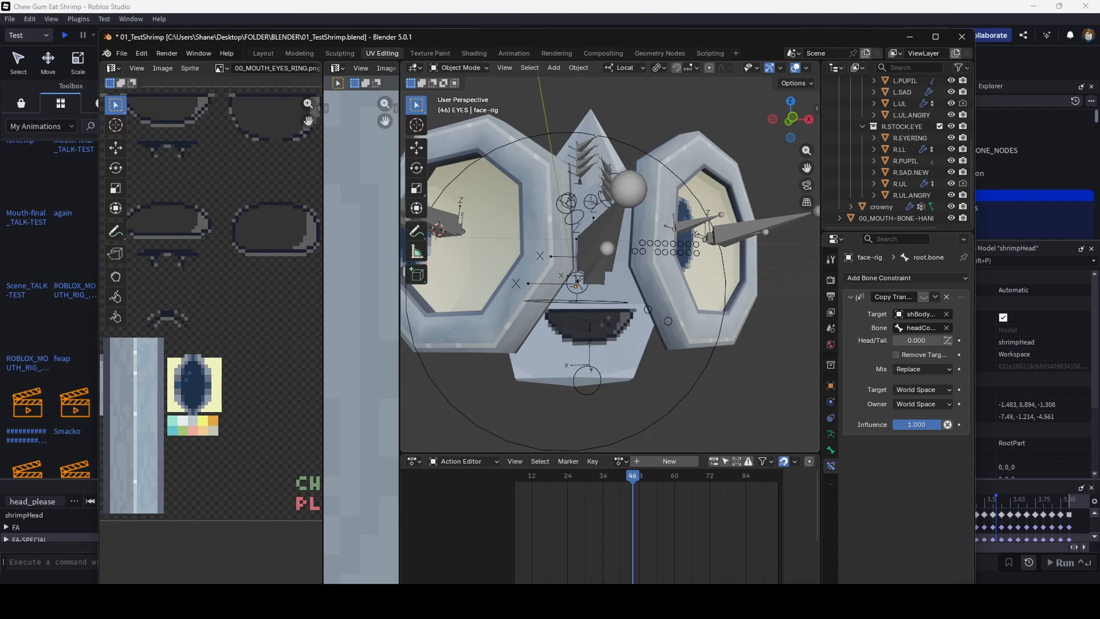
pyautogui.click(934, 36)
pyautogui.scroll(-6, 585, 220)
pyautogui.moveTo(580, 218); pyautogui.dragTo(545, 265, button='middle')
pyautogui.scroll(-2, 309, 270)
pyautogui.scroll(-1, 286, 281)
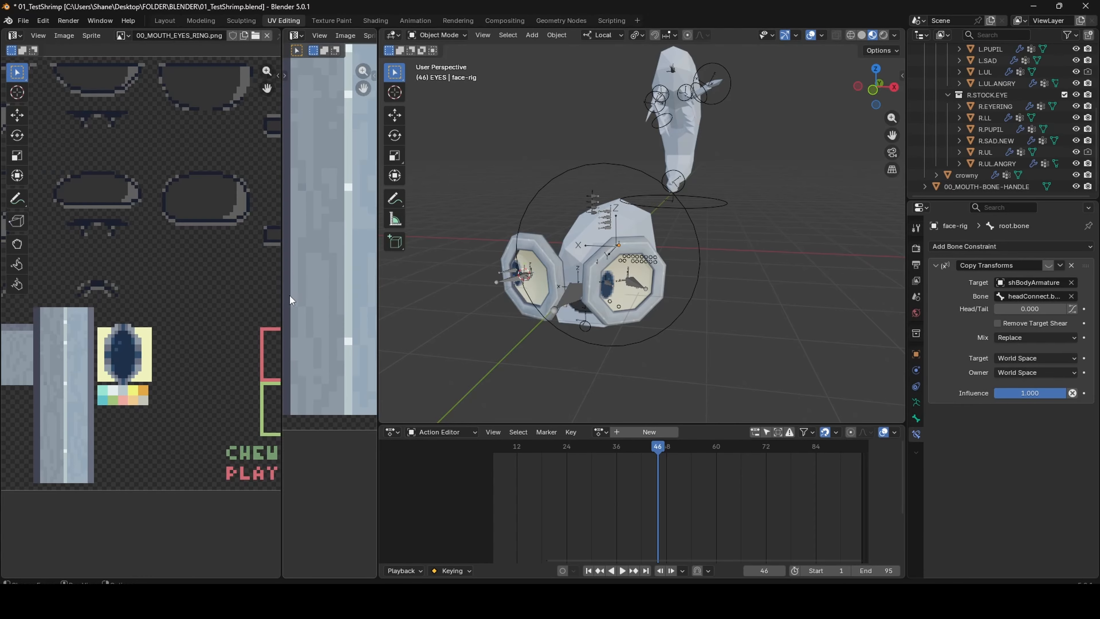
# Widen the second image editor and frame the pupil and colour palette of the 00_MOUTH_EYES_RING.png texture
pyautogui.moveTo(283, 298); pyautogui.dragTo(148, 306)
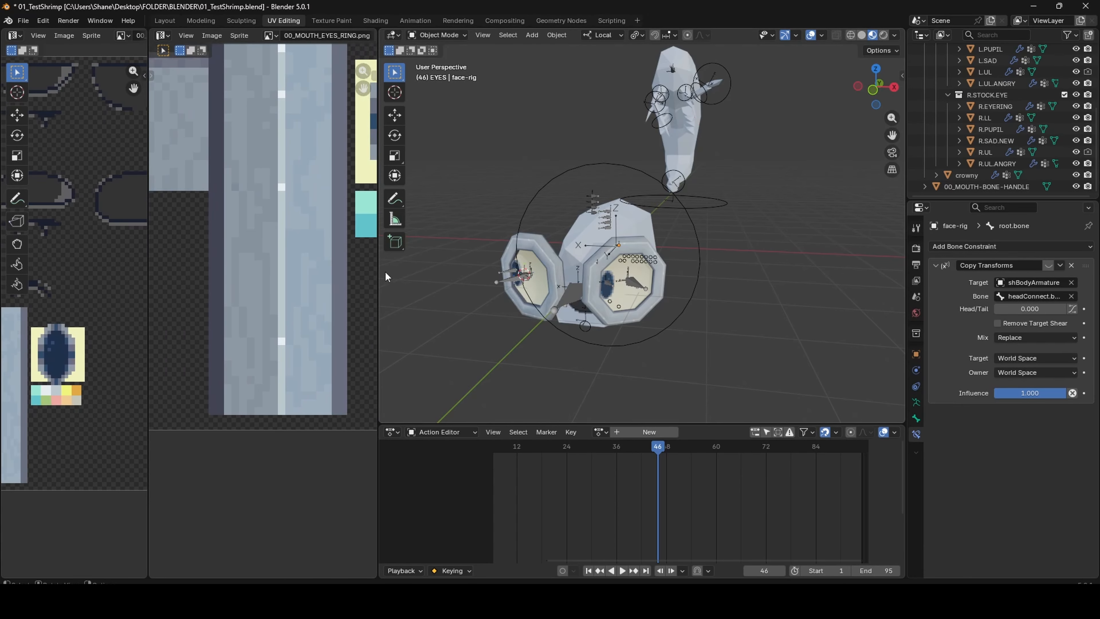
pyautogui.moveTo(378, 275); pyautogui.dragTo(635, 275)
pyautogui.moveTo(593, 265); pyautogui.dragTo(562, 352, button='middle')
pyautogui.scroll(-1, 544, 316)
pyautogui.moveTo(543, 314); pyautogui.dragTo(519, 380, button='middle')
pyautogui.scroll(-1, 578, 328)
pyautogui.scroll(-2, 521, 360)
pyautogui.moveTo(624, 323); pyautogui.dragTo(465, 354, button='middle')
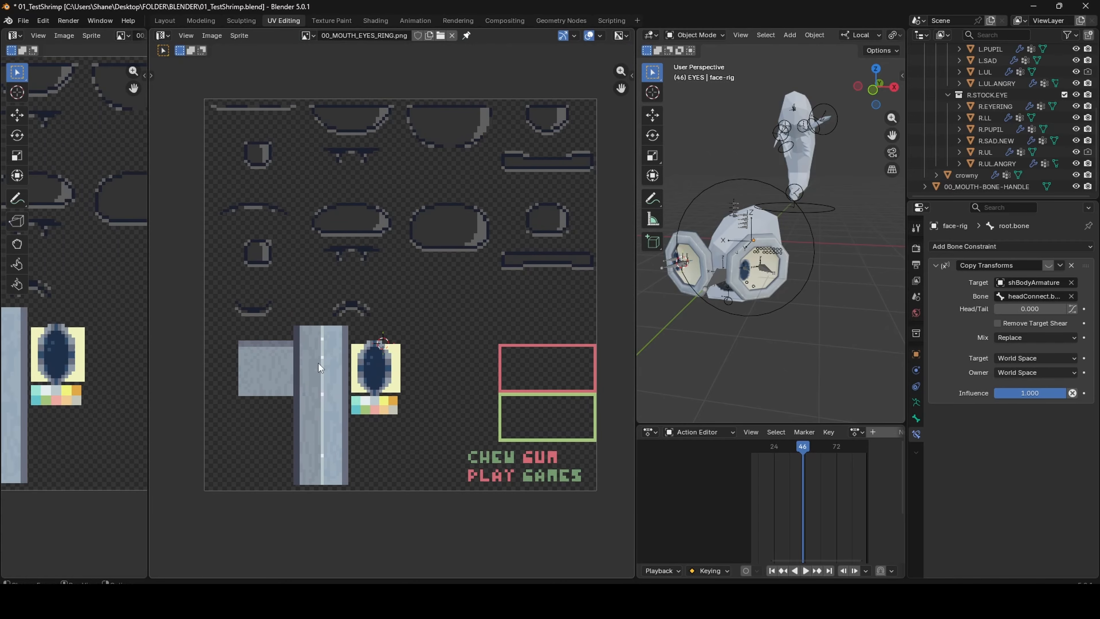
pyautogui.scroll(3, 385, 409)
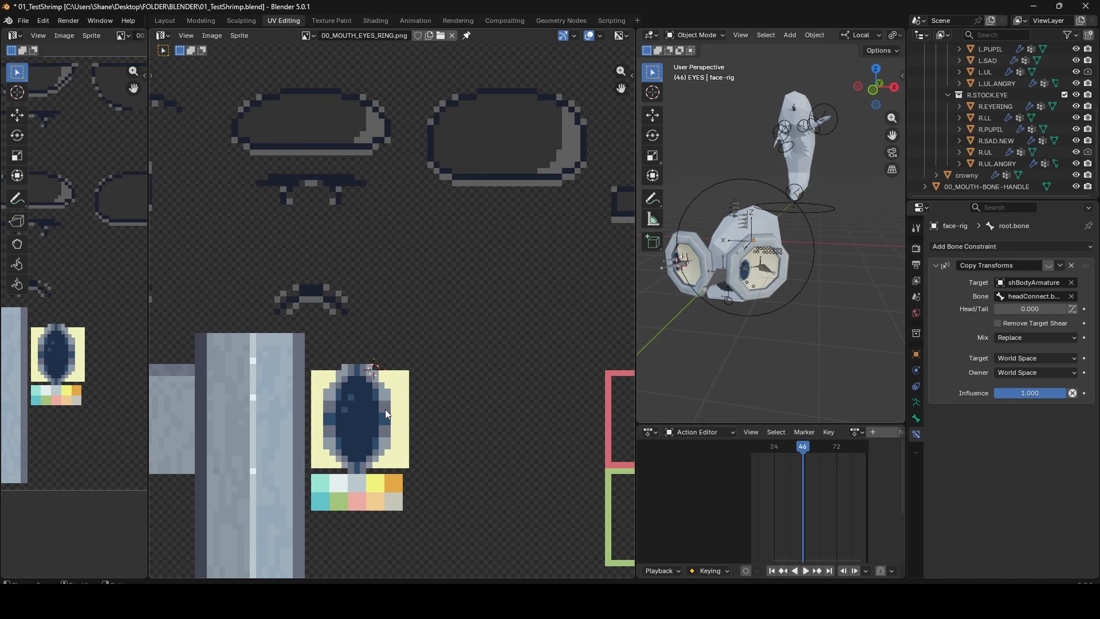
pyautogui.moveTo(389, 525); pyautogui.dragTo(405, 450, button='middle')
pyautogui.scroll(2, 404, 430)
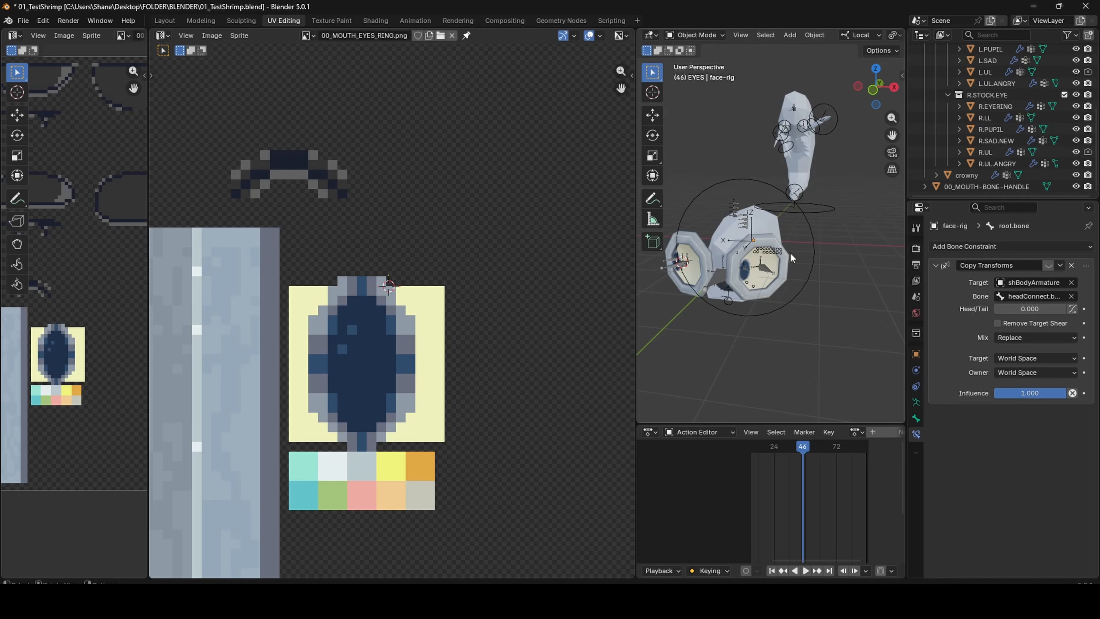
# Move the UVs of L.EYERING's inner eye faces onto the green palette swatch to recolour that eye
pyautogui.moveTo(766, 281); pyautogui.dragTo(797, 268, button='middle')
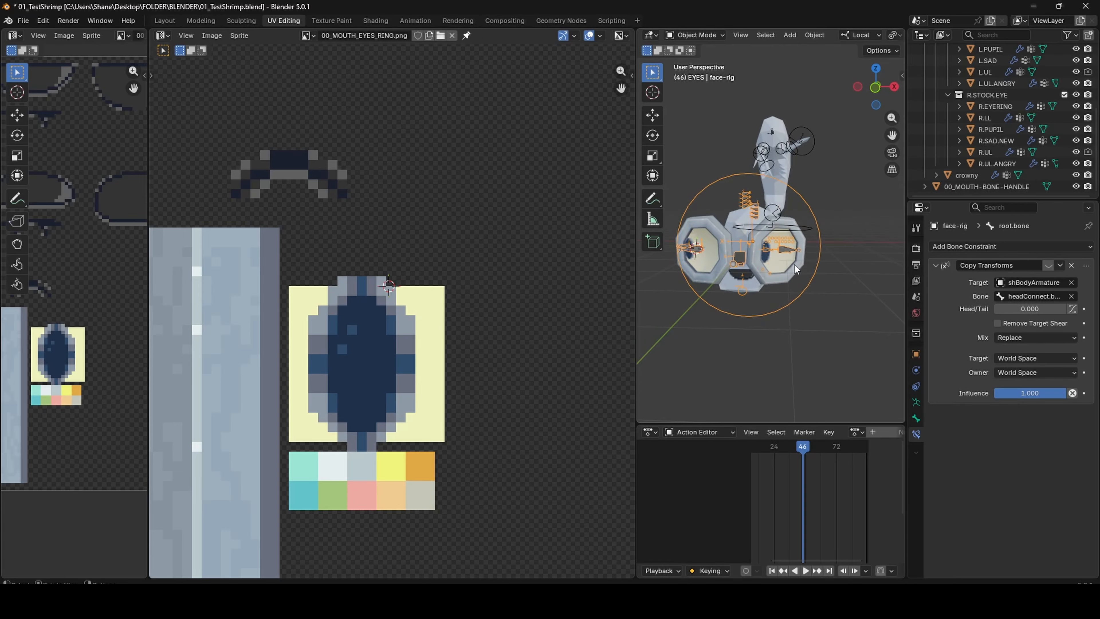
pyautogui.press('Tab')
pyautogui.press('Tab')
pyautogui.scroll(1, 781, 269)
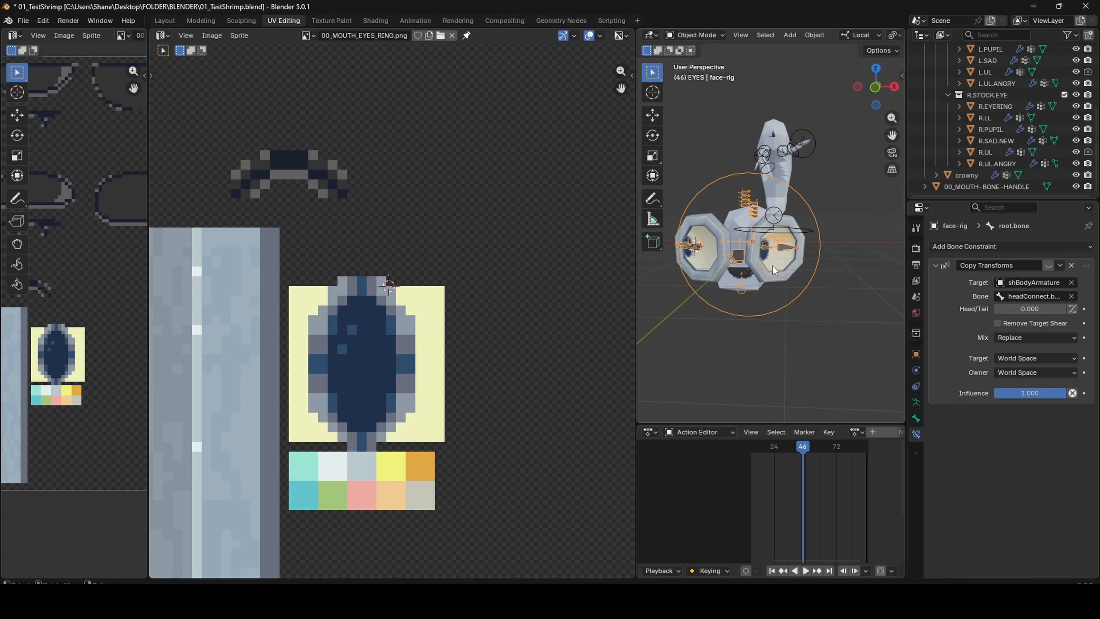
pyautogui.click(779, 269)
pyautogui.scroll(3, 780, 268)
pyautogui.press('Tab')
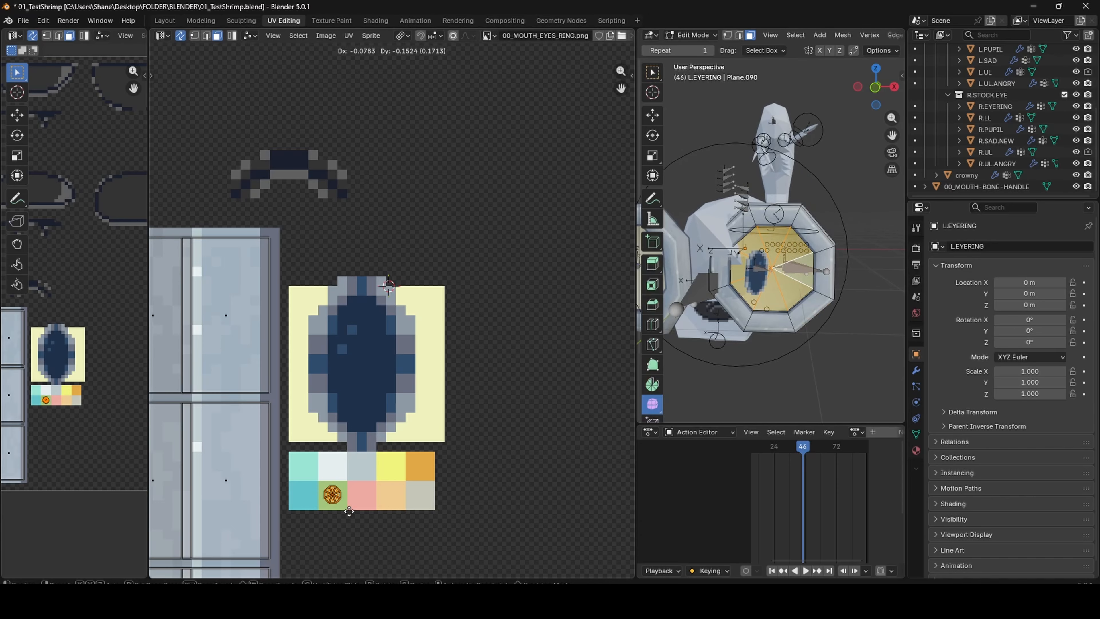
pyautogui.press('Tab')
pyautogui.scroll(-4, 803, 285)
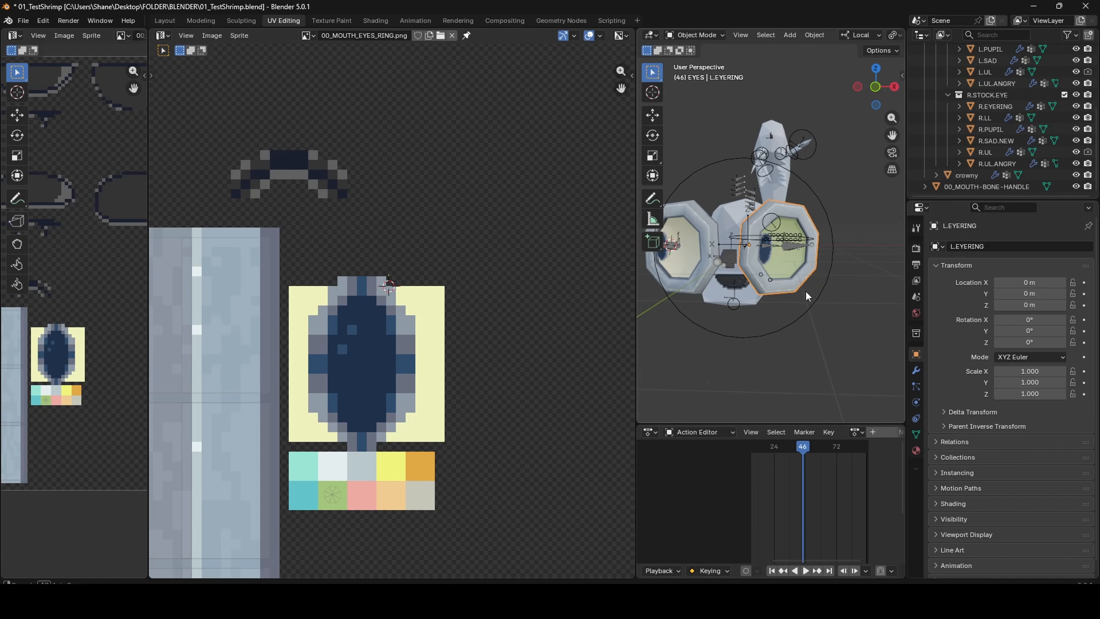
# Widen the 3D viewport and inspect the recoloured eye on the head
pyautogui.moveTo(638, 318); pyautogui.dragTo(497, 321)
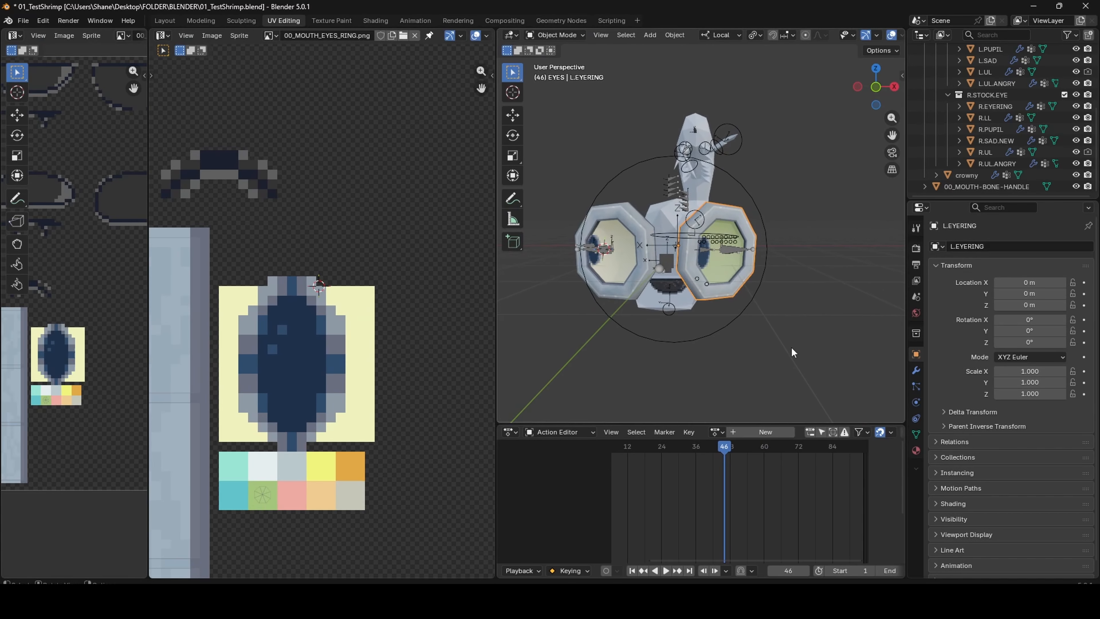
pyautogui.scroll(5, 775, 260)
pyautogui.scroll(-4, 760, 288)
pyautogui.moveTo(766, 287); pyautogui.dragTo(754, 306, button='middle')
pyautogui.scroll(-2, 753, 302)
# Delete the crowny head mesh, leaving the eyes and the face rig in the scene
pyautogui.click(753, 306)
pyautogui.scroll(-2, 753, 307)
pyautogui.hotkey('ctrl', 'Tab')
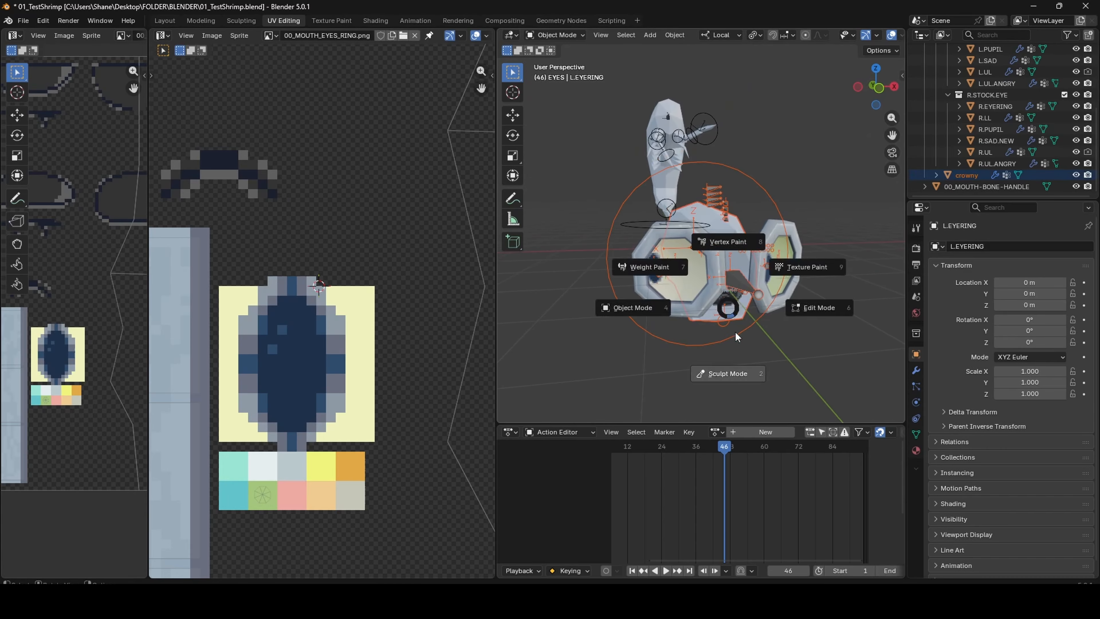
pyautogui.press('Escape')
pyautogui.click(717, 344)
pyautogui.moveTo(717, 349); pyautogui.dragTo(736, 279, button='middle')
pyautogui.click(711, 213)
pyautogui.click(713, 216)
pyautogui.moveTo(710, 252); pyautogui.dragTo(711, 309, button='middle')
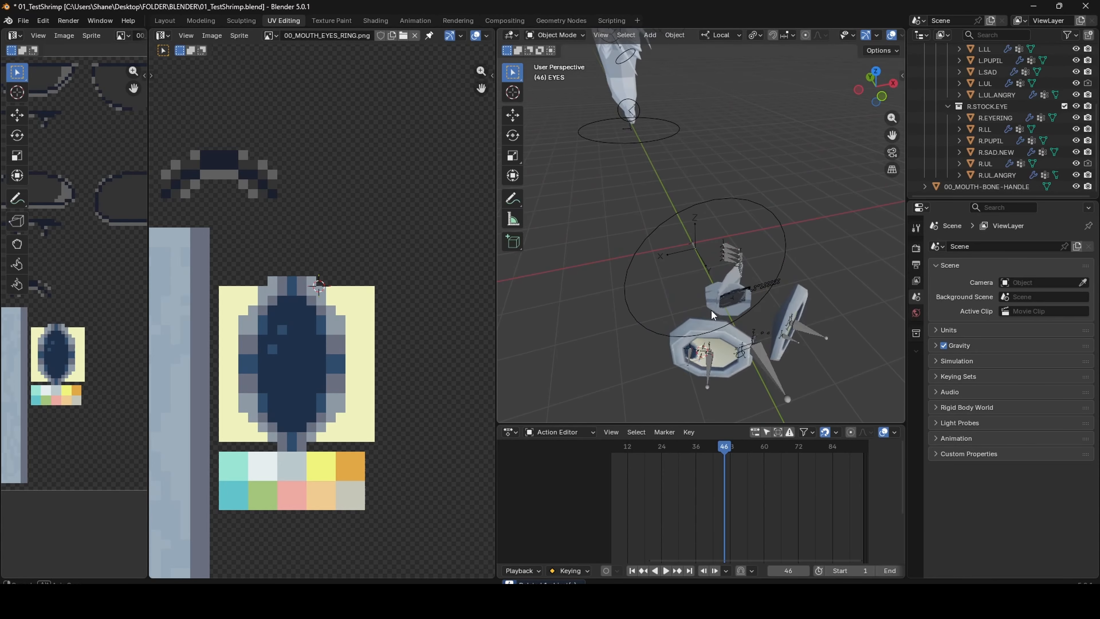
# Switch face-rig to Pose Mode, move shrimpcrowny.bone, and widen the 3D viewport around the two eyes
pyautogui.click(777, 263)
pyautogui.hotkey('ctrl', 'Tab')
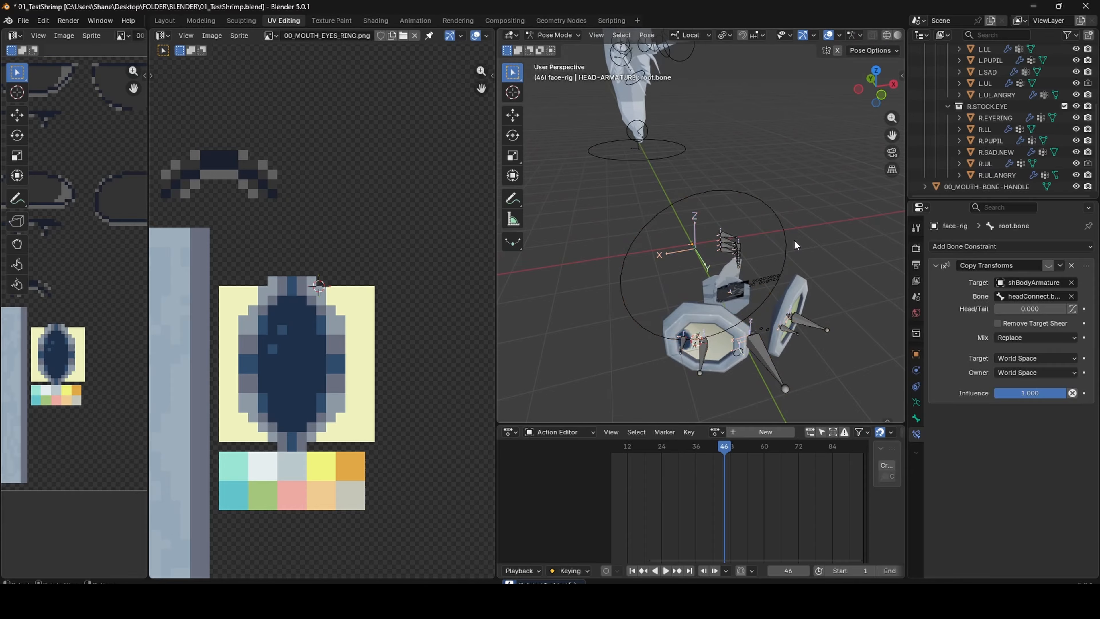
pyautogui.click(789, 243)
pyautogui.press('g')
pyautogui.click(761, 202)
pyautogui.moveTo(762, 203); pyautogui.dragTo(655, 247, button='middle')
pyautogui.moveTo(494, 290); pyautogui.dragTo(306, 286)
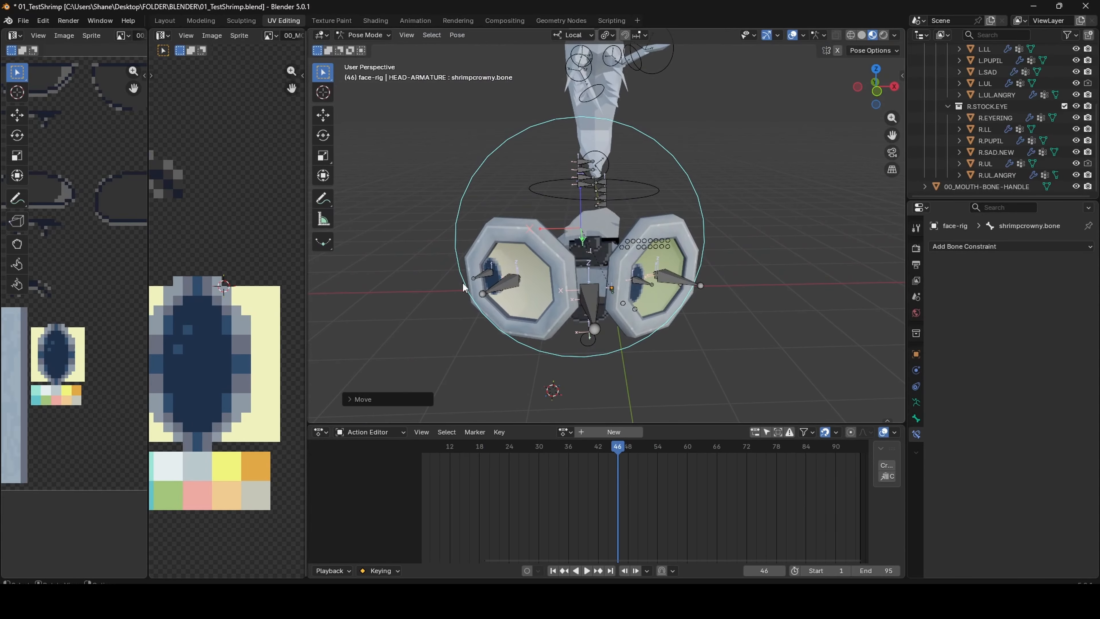
pyautogui.scroll(5, 603, 255)
pyautogui.moveTo(602, 253); pyautogui.dragTo(499, 280, button='middle')
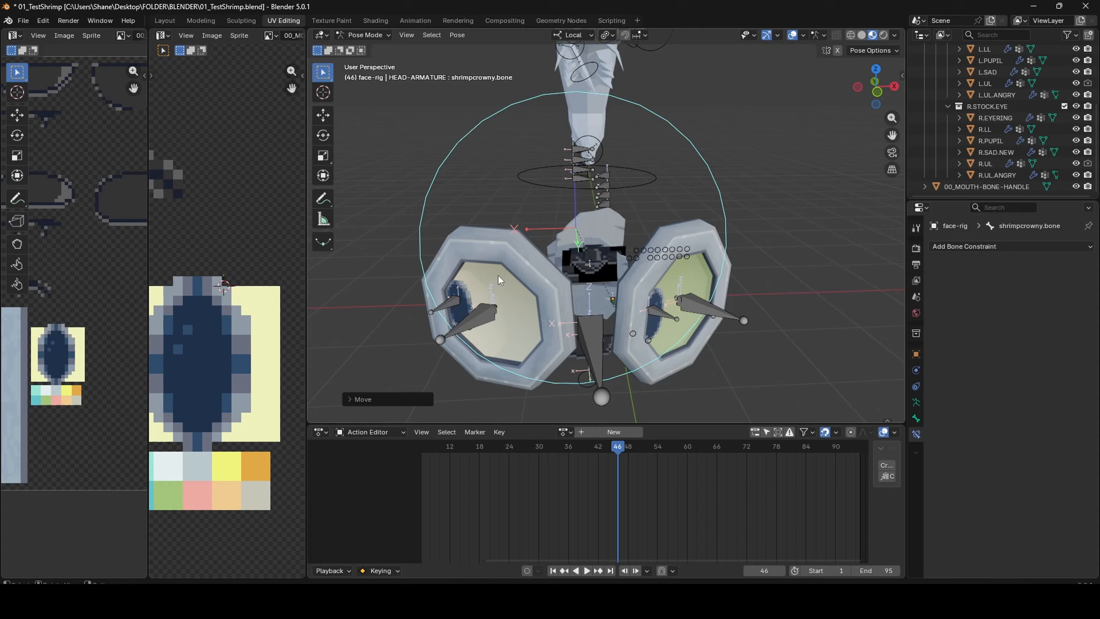
# Select R.EYE.BONE and scrub the timeline to frame 20 to view the face rig's animated pose
pyautogui.click(483, 317)
pyautogui.moveTo(483, 317); pyautogui.dragTo(500, 332, button='middle')
pyautogui.moveTo(515, 442); pyautogui.dragTo(489, 445)
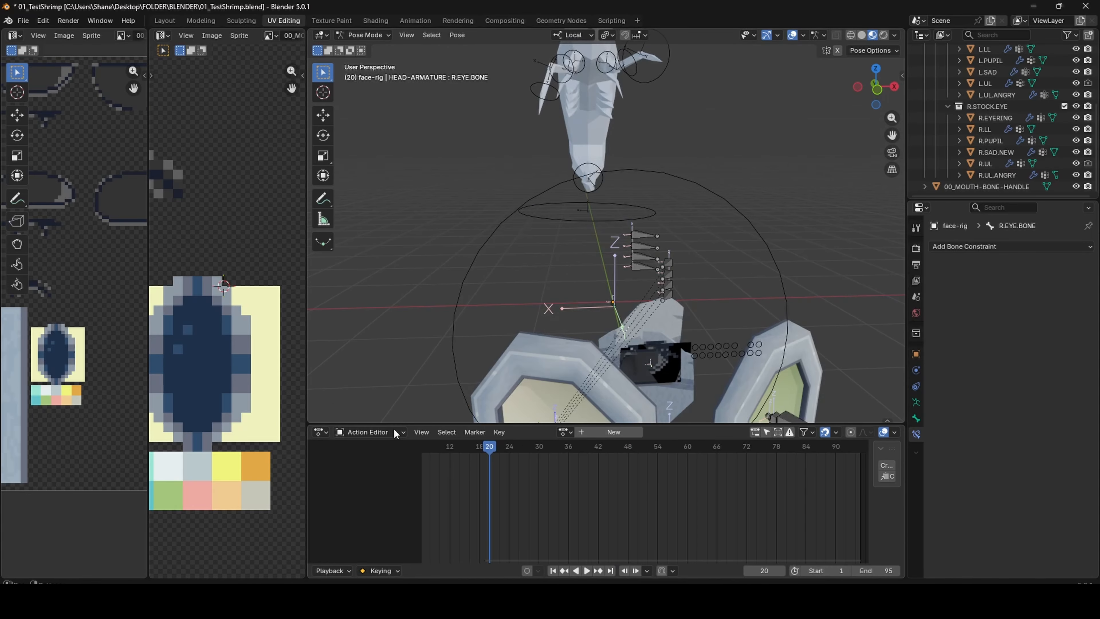
pyautogui.scroll(-6, 463, 286)
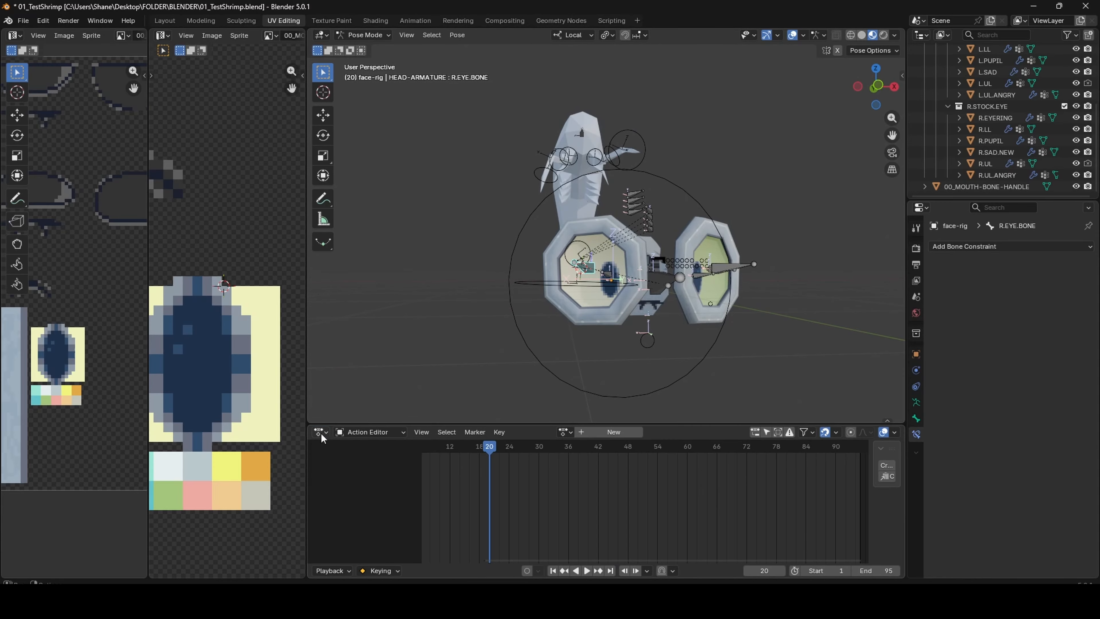
# Change the Action Editor area to the Nonlinear Animation editor and delete the Head_Test strip from face-rig's MOUTH-RIG-TEST track
pyautogui.click(320, 432)
pyautogui.click(471, 514)
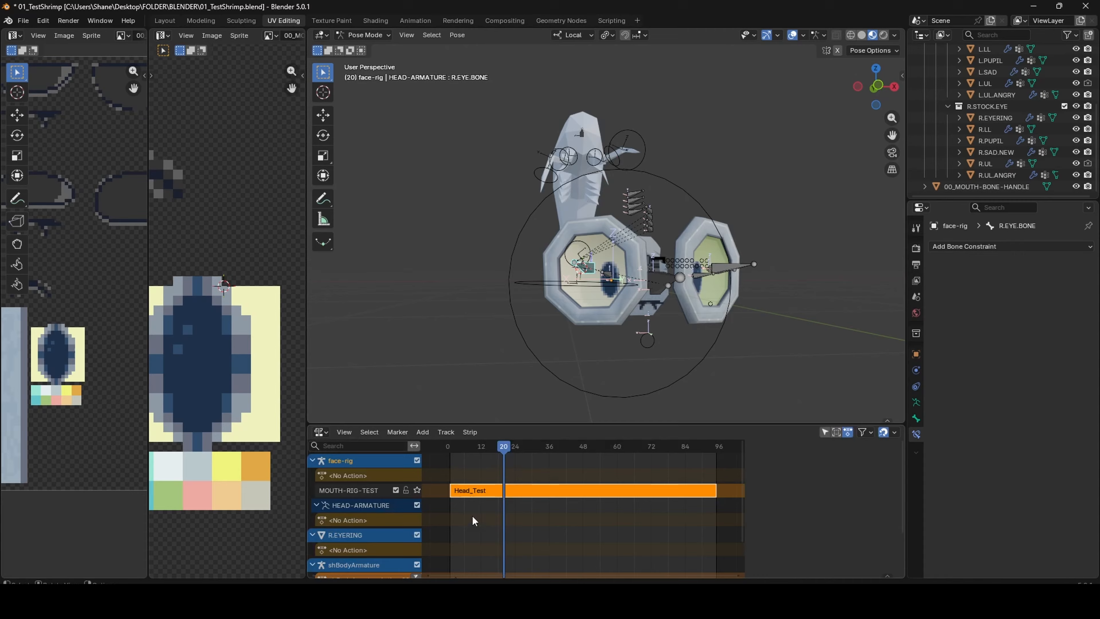
pyautogui.click(566, 490)
pyautogui.press('x')
# Delete the shBody strip from shBodyArmature's shBody_Test track and set the current frame to 0
pyautogui.scroll(-3, 493, 488)
pyautogui.scroll(-3, 405, 518)
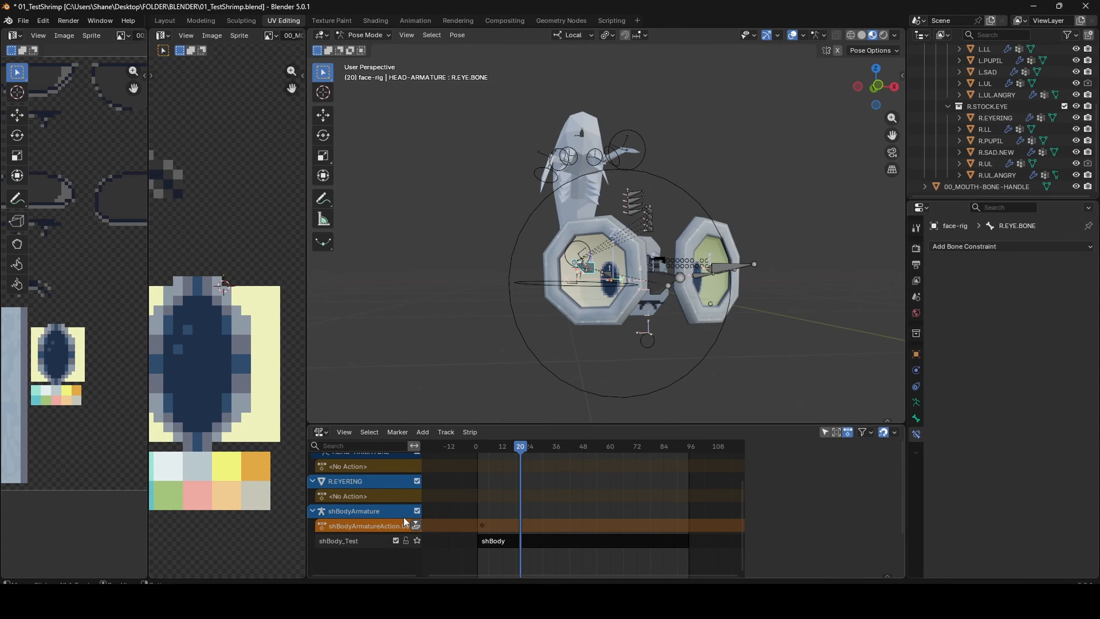
pyautogui.click(506, 539)
pyautogui.press('x')
pyautogui.click(470, 444)
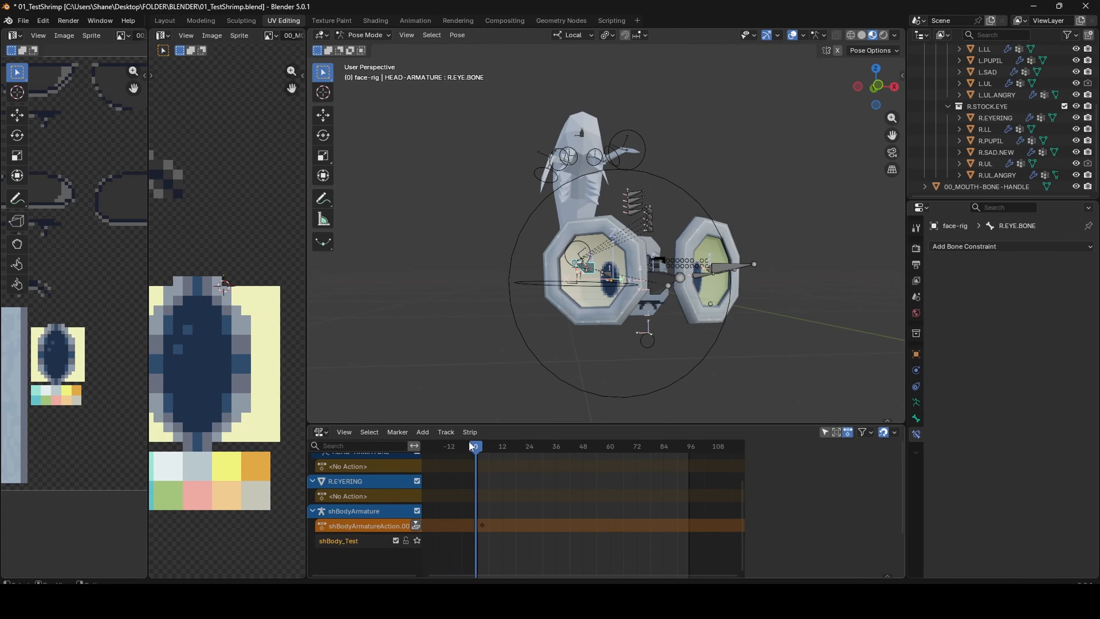
# Leave Pose Mode on the face rig, select shBodyArmature and frame it in the 3D view
pyautogui.moveTo(513, 364); pyautogui.dragTo(568, 368, button='middle')
pyautogui.scroll(-4, 583, 356)
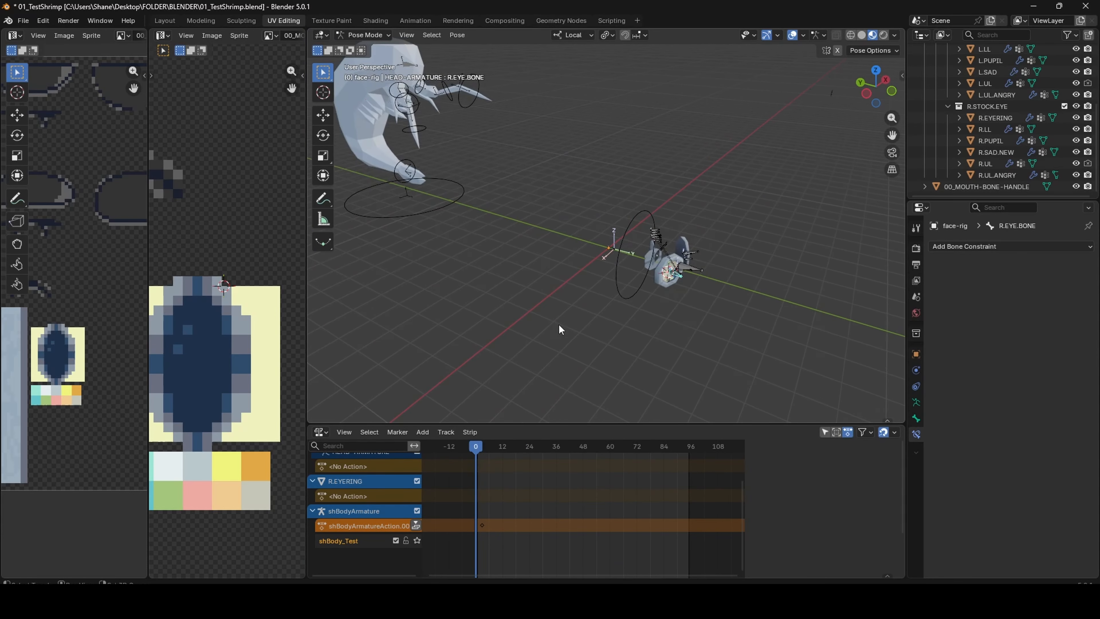
pyautogui.moveTo(558, 328); pyautogui.dragTo(551, 243, button='middle')
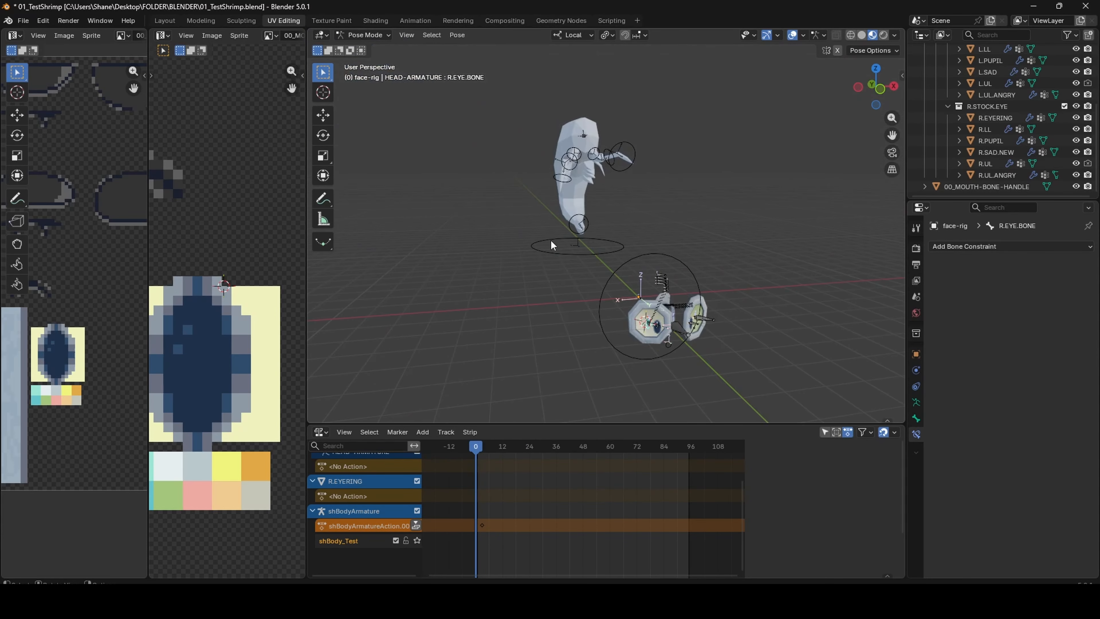
pyautogui.click(537, 246)
pyautogui.hotkey('ctrl', 'Tab')
pyautogui.click(539, 250)
pyautogui.press('KP_Decimal')
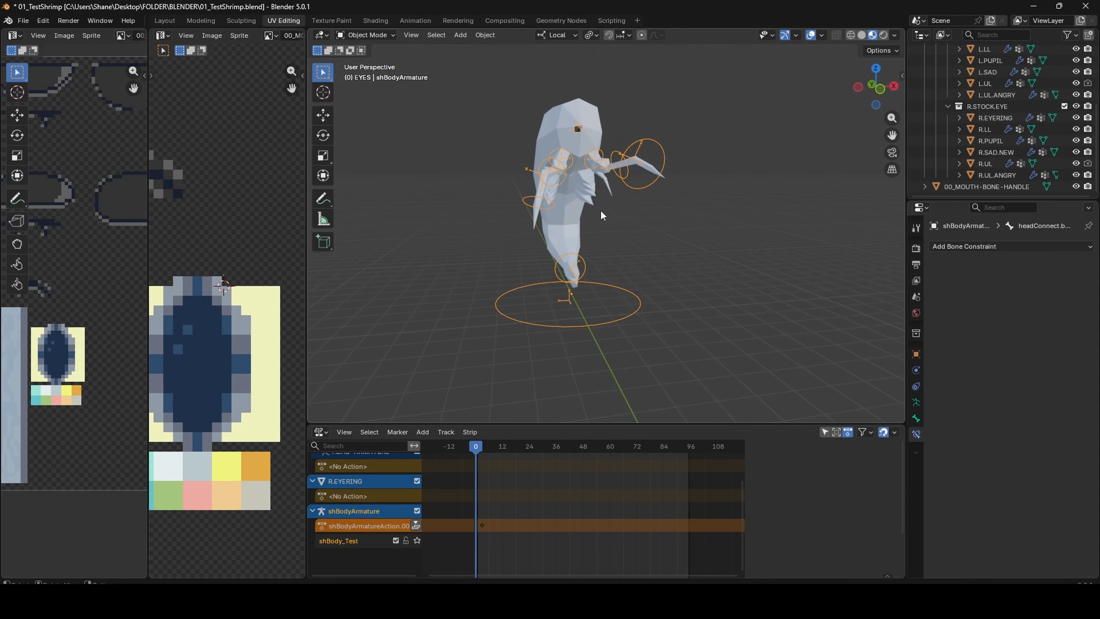
pyautogui.press('KP_Decimal')
pyautogui.scroll(-2, 610, 288)
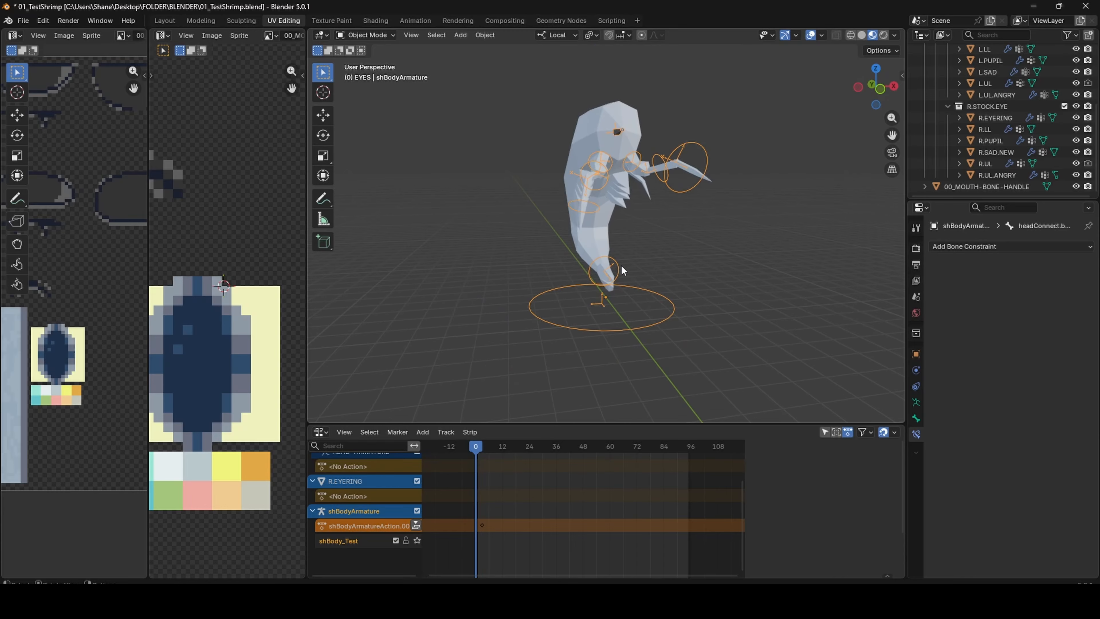
# Put shBodyArmature in Pose Mode and freely rotate shR.LowerArm.Bone
pyautogui.moveTo(620, 265); pyautogui.dragTo(586, 306, button='middle')
pyautogui.hotkey('ctrl', 'Tab')
pyautogui.scroll(3, 587, 251)
pyautogui.moveTo(604, 266); pyautogui.dragTo(689, 300, button='middle')
pyautogui.click(602, 277)
pyautogui.moveTo(544, 322); pyautogui.dragTo(755, 327, button='middle')
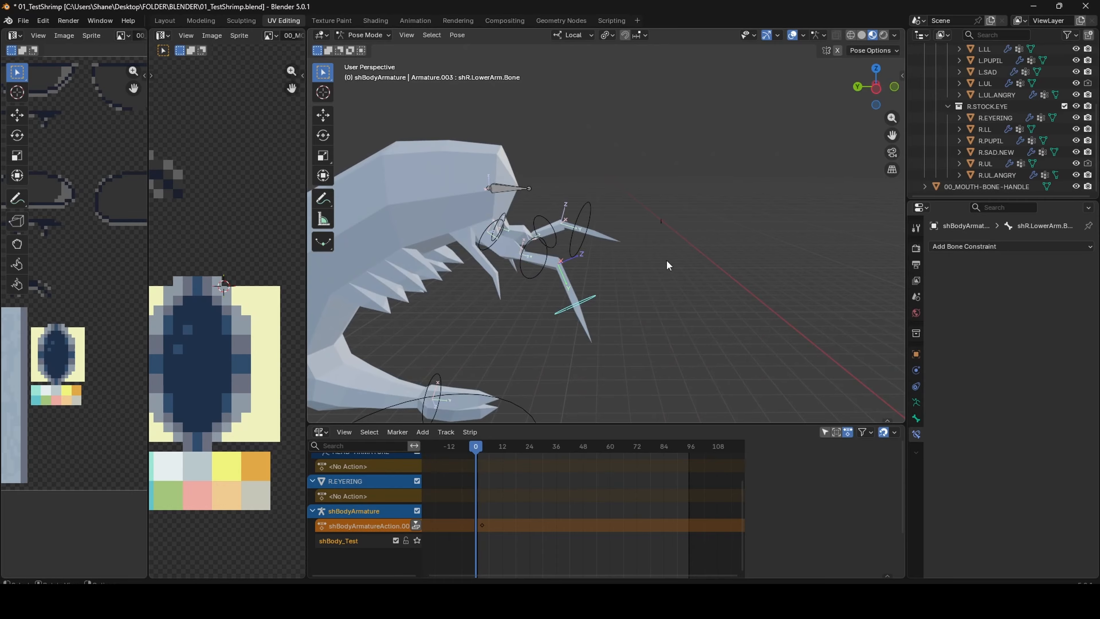
pyautogui.moveTo(666, 262); pyautogui.dragTo(569, 307, button='middle')
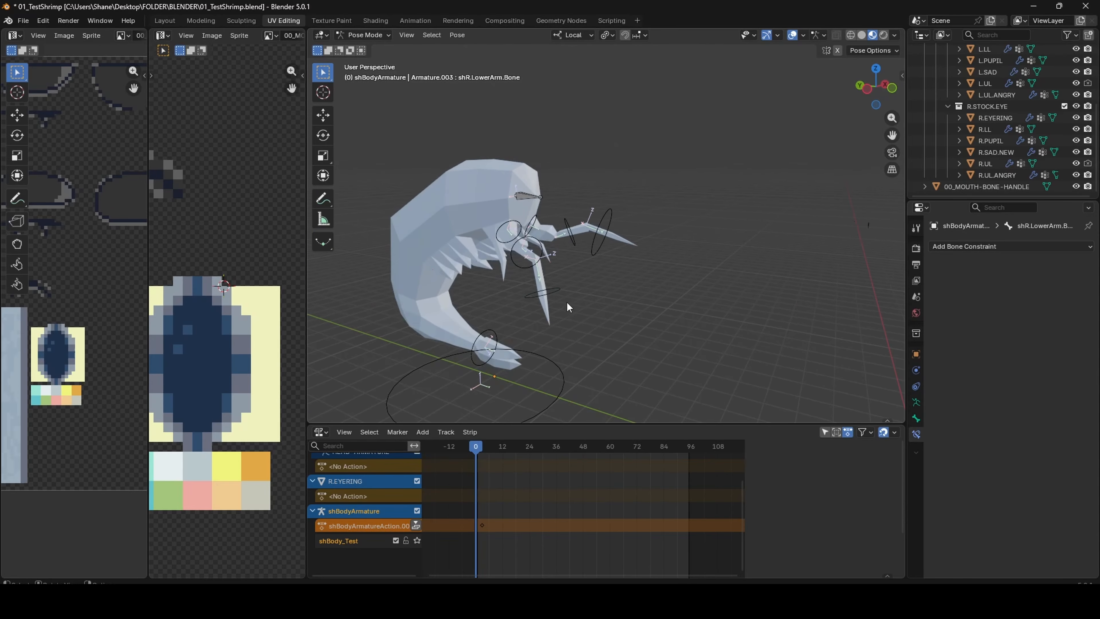
pyautogui.click(553, 284)
pyautogui.press('r')
pyautogui.press('r')
pyautogui.click(550, 287)
# Leave the body armature's Pose Mode, select face-rig and put it in Pose Mode
pyautogui.hotkey('ctrl', 'Tab')
pyautogui.click(596, 328)
pyautogui.keyDown('shift'); pyautogui.moveTo(634, 324); pyautogui.dragTo(583, 296, button='middle'); pyautogui.keyUp('shift')
pyautogui.keyDown('shift'); pyautogui.moveTo(688, 369); pyautogui.dragTo(627, 338, button='middle'); pyautogui.keyUp('shift')
pyautogui.moveTo(627, 338); pyautogui.dragTo(591, 345, button='middle')
pyautogui.scroll(2, 583, 332)
pyautogui.click(580, 355)
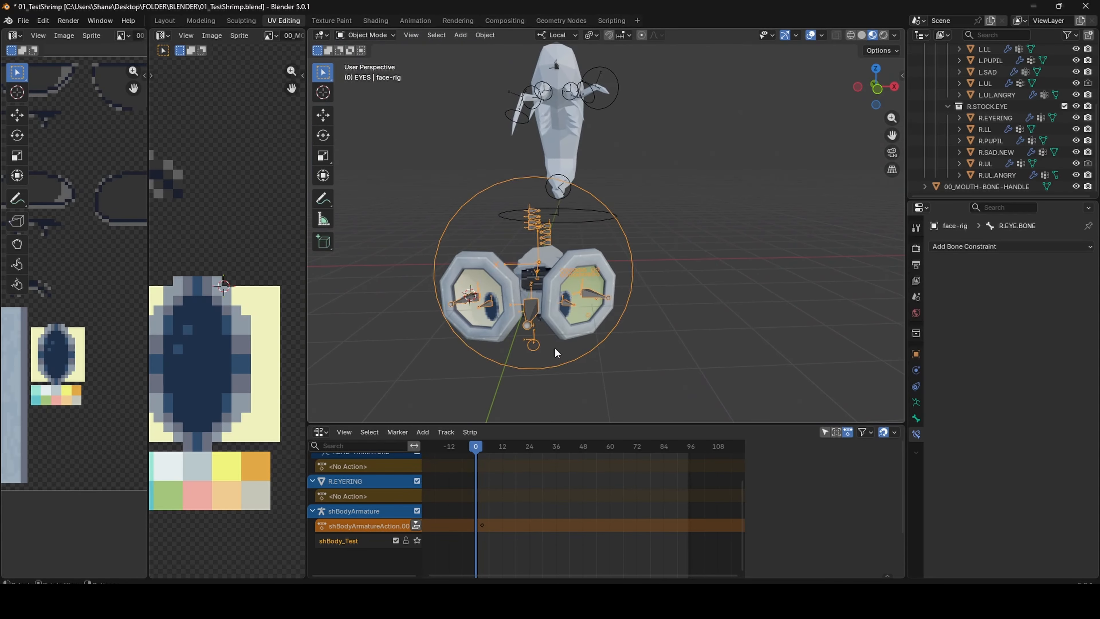
pyautogui.hotkey('ctrl', 'Tab')
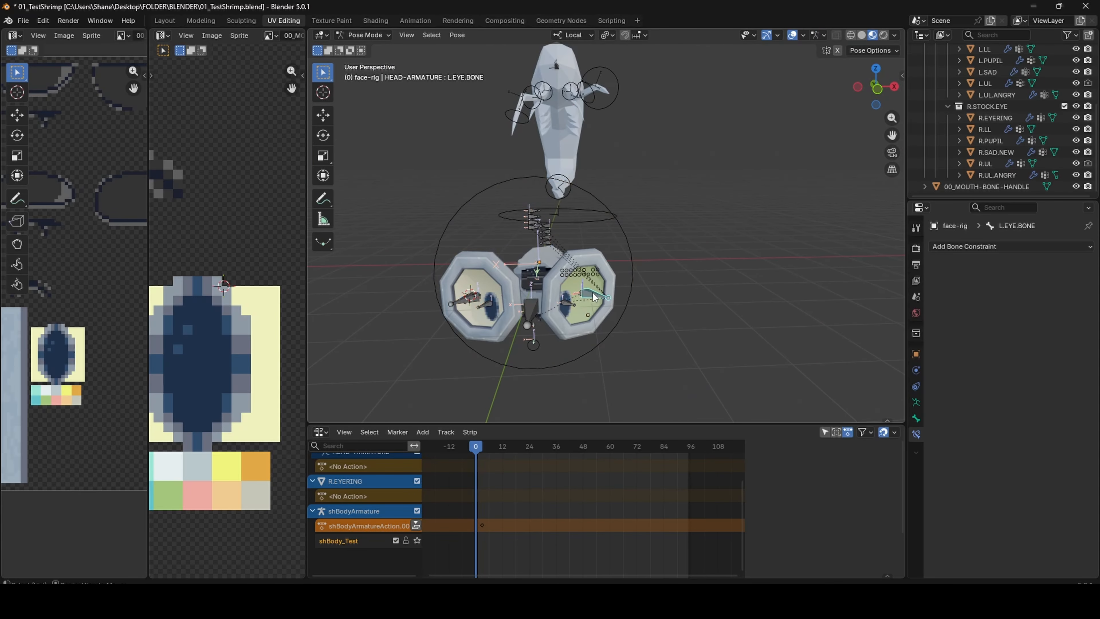
# Clear the rotation and location of all face-rig bones, then deselect them
pyautogui.hotkey('alt', 'r')
pyautogui.press('a')
pyautogui.hotkey('alt', 'r')
pyautogui.hotkey('alt', 'g')
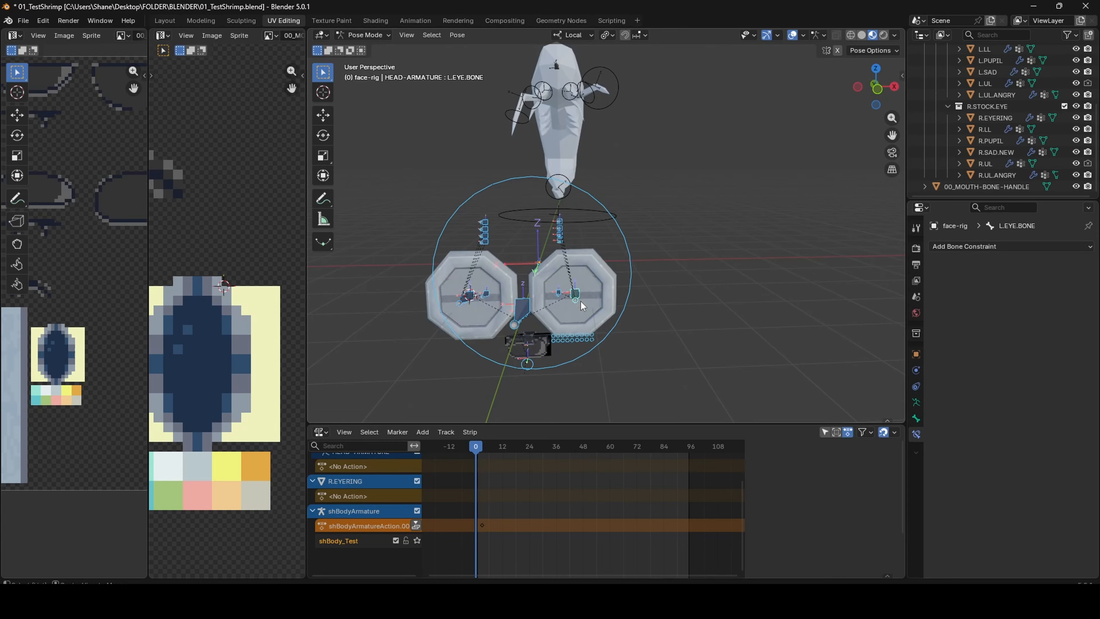
pyautogui.click(642, 326)
pyautogui.moveTo(643, 326); pyautogui.dragTo(673, 320, button='middle')
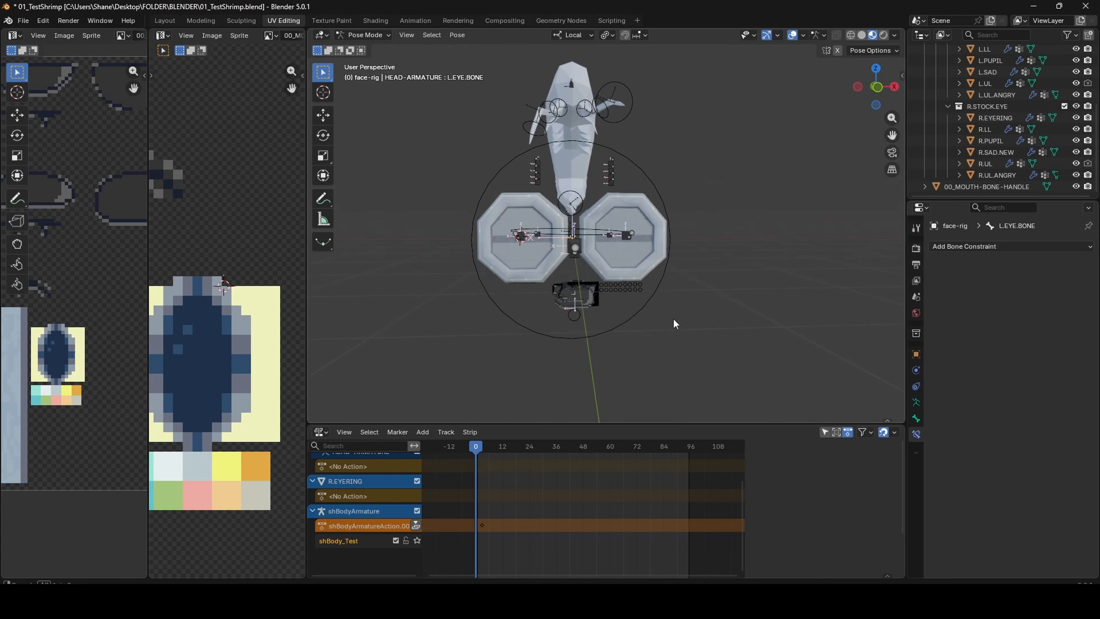
pyautogui.scroll(5, 649, 284)
pyautogui.scroll(-5, 653, 330)
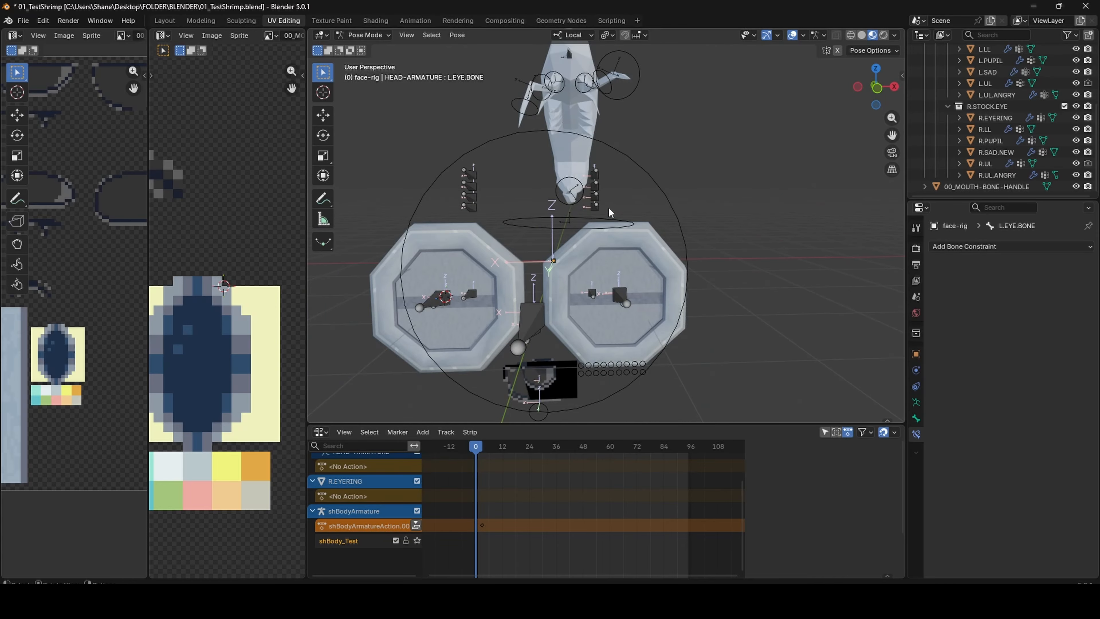
pyautogui.press('g')
pyautogui.press('z')
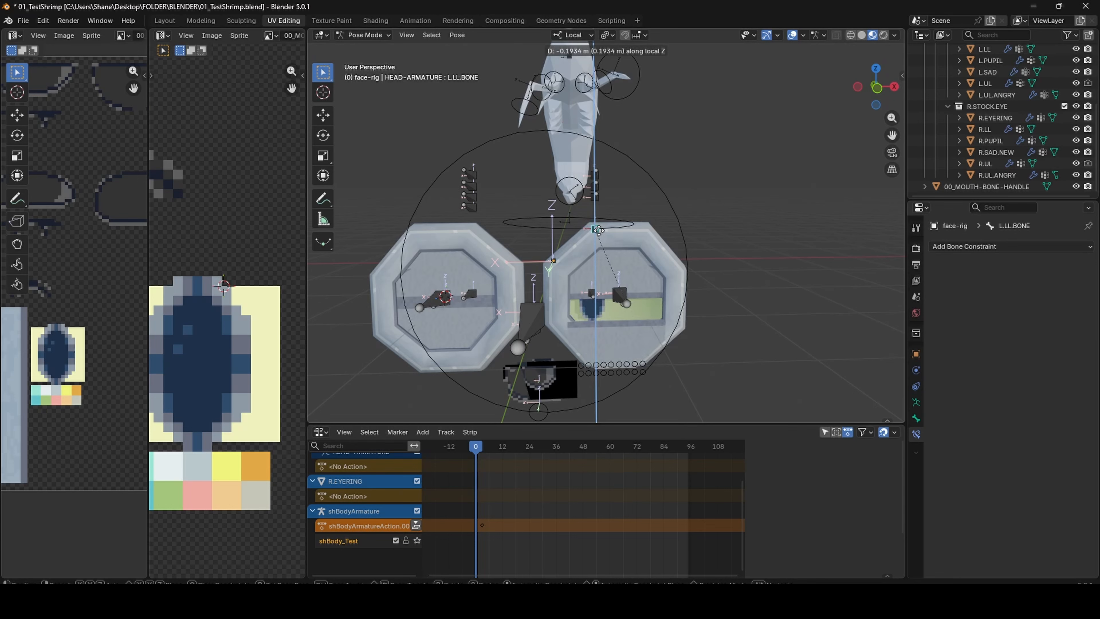
pyautogui.rightClick(599, 225)
pyautogui.press('g')
pyautogui.press('z')
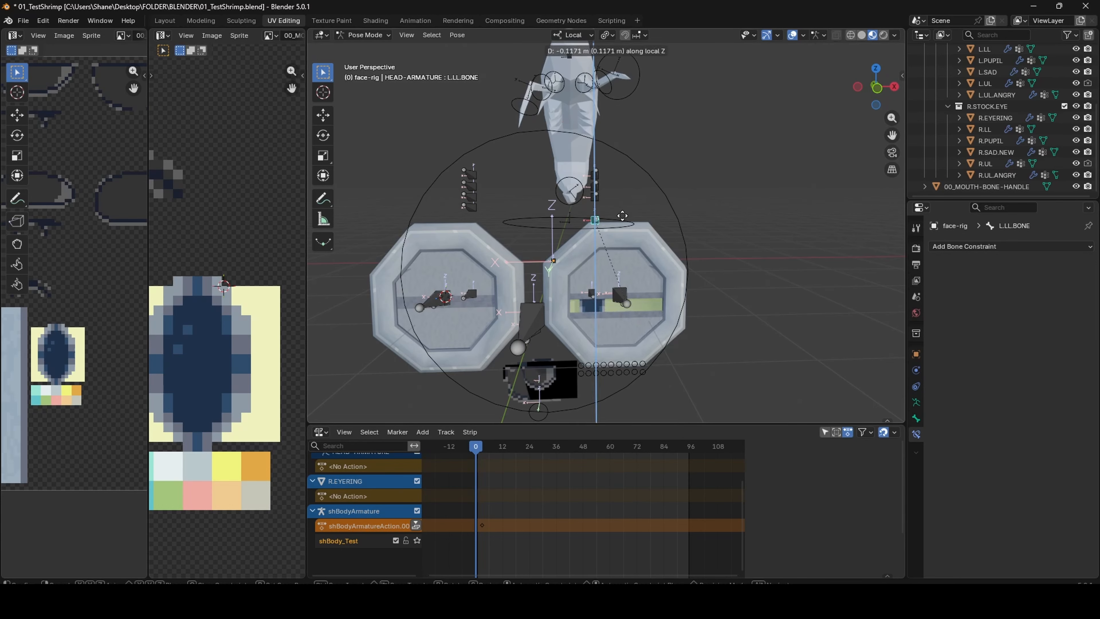
pyautogui.rightClick(622, 215)
# Set the transform orientation to Global and lower L.LL.BONE about 0.19 m along Z
pyautogui.click(573, 34)
pyautogui.click(563, 73)
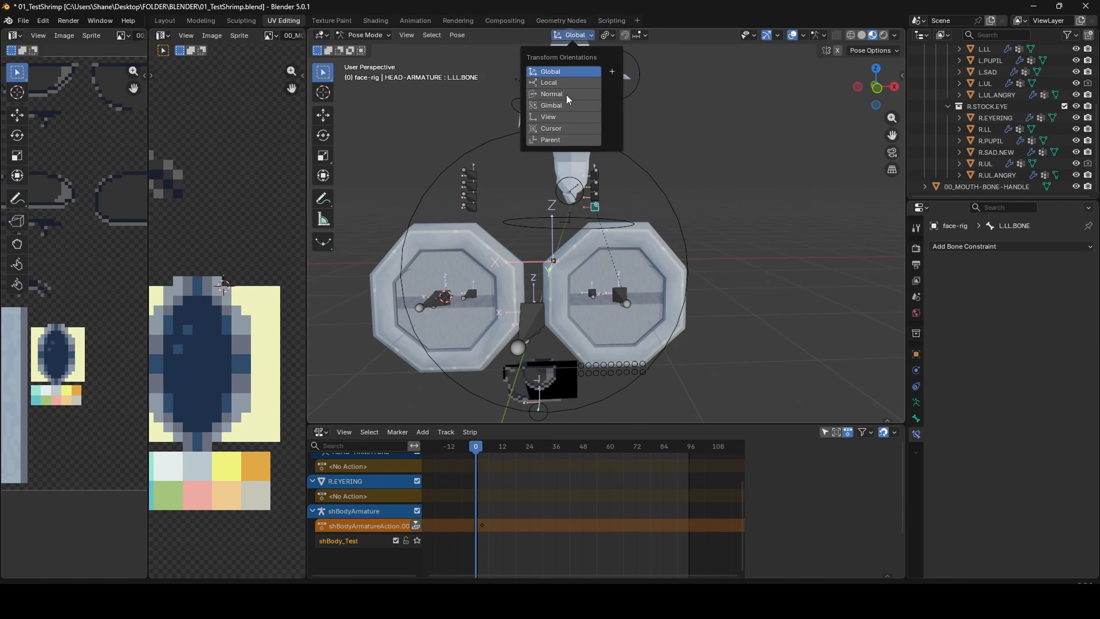
pyautogui.click(595, 208)
pyautogui.press('g')
pyautogui.press('z')
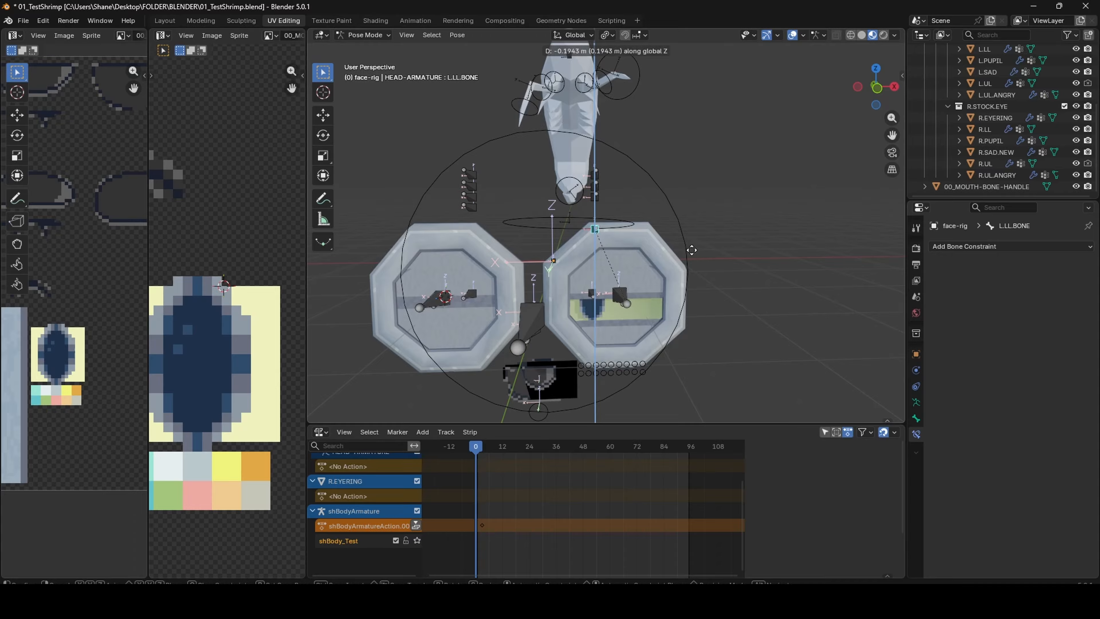
pyautogui.click(692, 246)
# Move L.LL.BONE back along global Y and adjust it along Z to pull the lower lid out behind the left eye
pyautogui.moveTo(691, 248); pyautogui.dragTo(593, 345, button='middle')
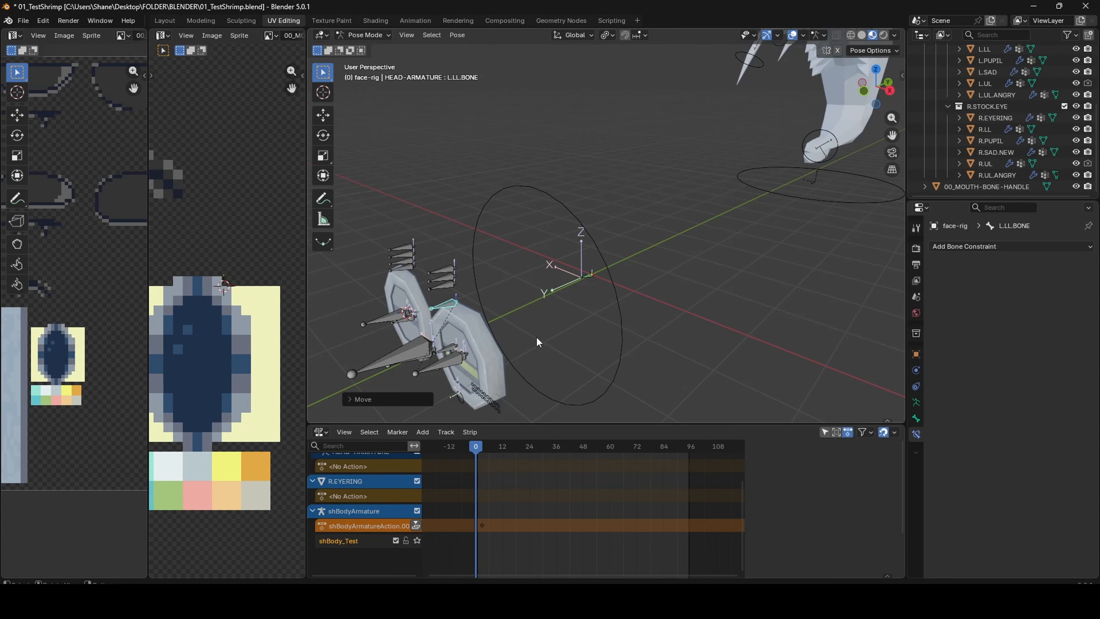
pyautogui.press('g')
pyautogui.press('y')
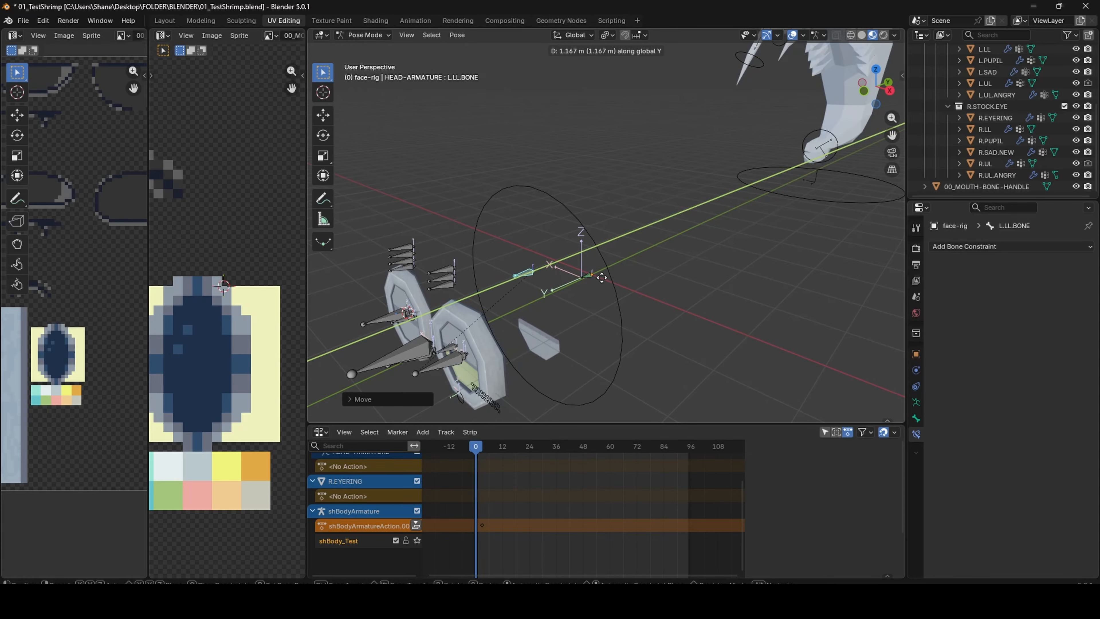
pyautogui.moveTo(532, 346)
pyautogui.mouseDown(button='middle')
pyautogui.moveTo(537, 305)
pyautogui.moveTo(558, 309)
pyautogui.moveTo(508, 346)
pyautogui.moveTo(522, 337)
pyautogui.mouseUp(button='middle')
pyautogui.press('z')
pyautogui.click(532, 311)
pyautogui.scroll(4, 582, 307)
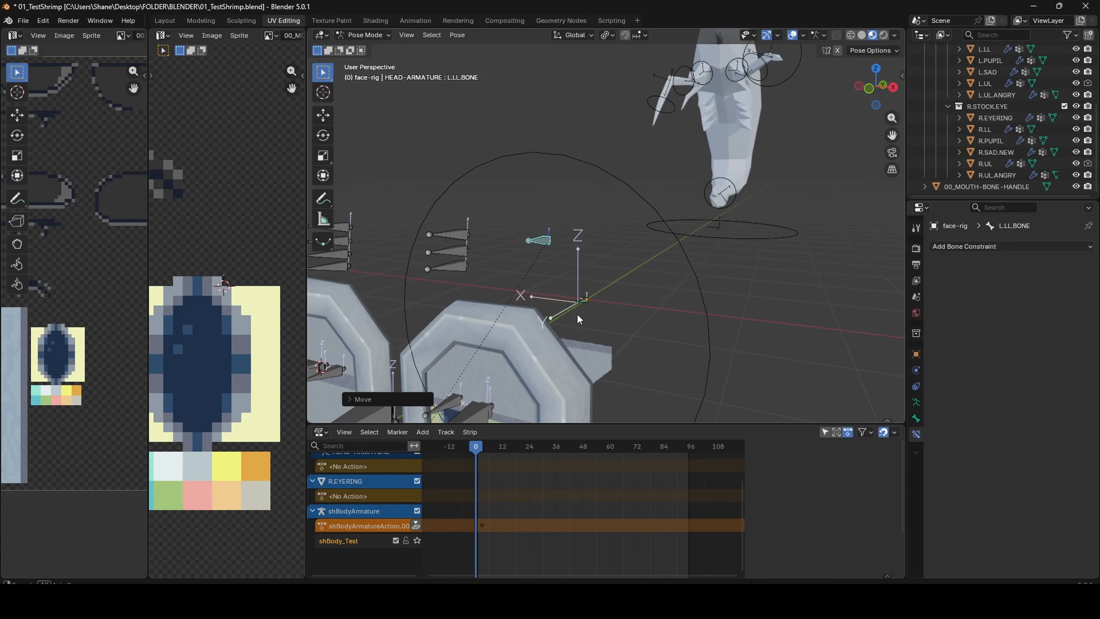
# Try moving L.PUPIL.BONE freely to preview the left pupil's movement
pyautogui.moveTo(577, 313); pyautogui.dragTo(571, 315, button='middle')
pyautogui.keyDown('shift'); pyautogui.moveTo(566, 331); pyautogui.dragTo(600, 311, button='middle'); pyautogui.keyUp('shift')
pyautogui.click(571, 328)
pyautogui.press('g')
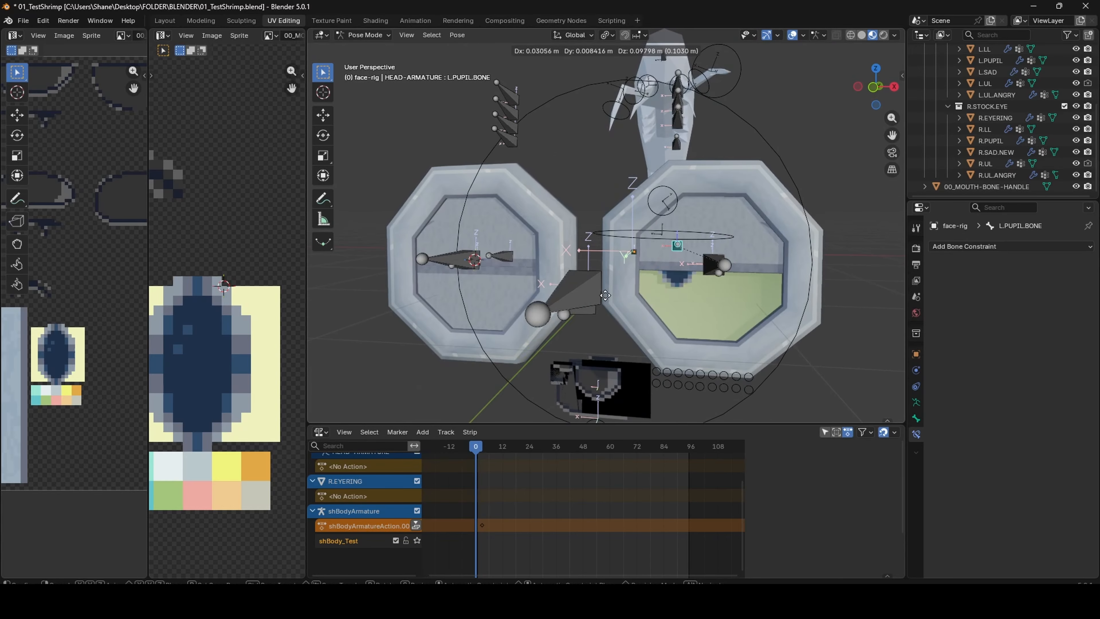
pyautogui.rightClick(606, 295)
# Try moving L.UL.BONE freely and along global Z to preview the left upper eyelid's movement
pyautogui.keyDown('shift'); pyautogui.moveTo(650, 282); pyautogui.dragTo(603, 321, button='middle'); pyautogui.keyUp('shift')
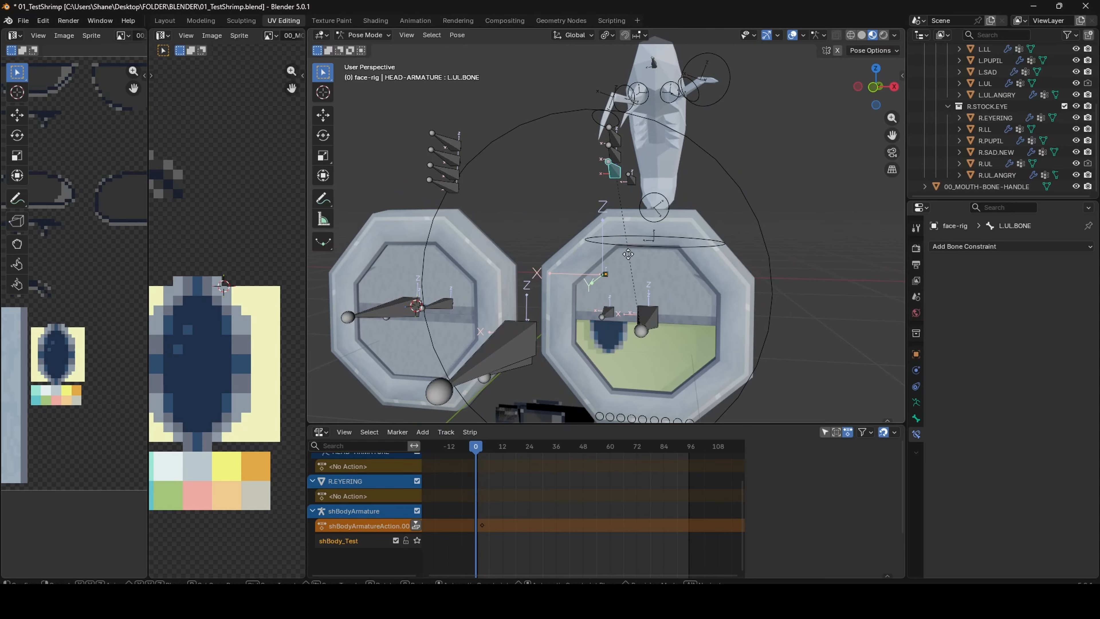
pyautogui.rightClick(631, 239)
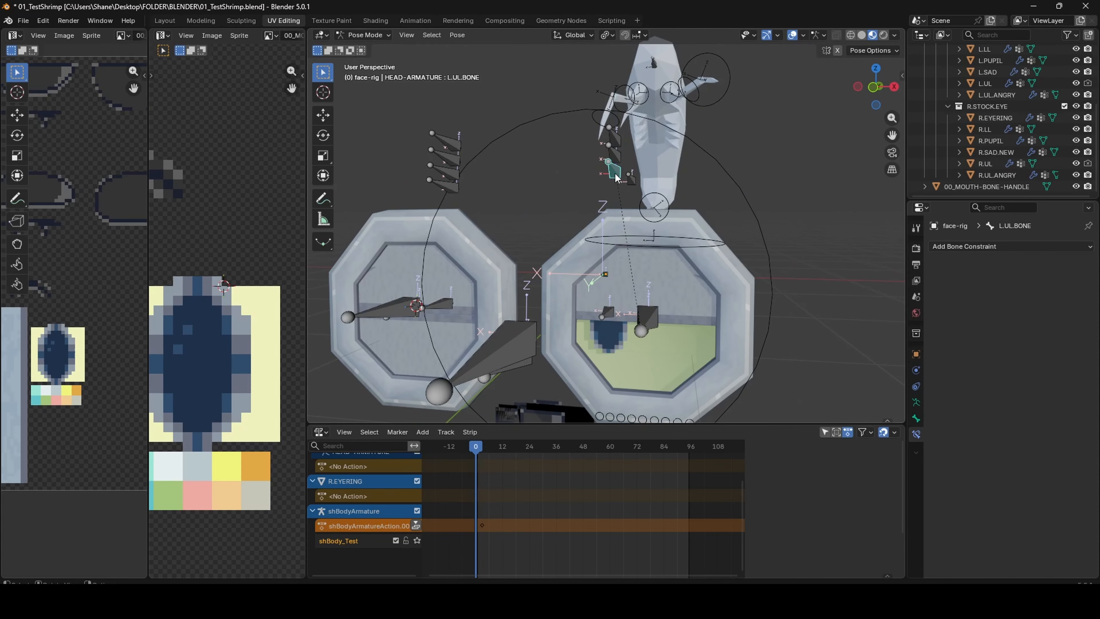
pyautogui.scroll(-3, 619, 190)
pyautogui.moveTo(616, 193); pyautogui.dragTo(694, 237, button='middle')
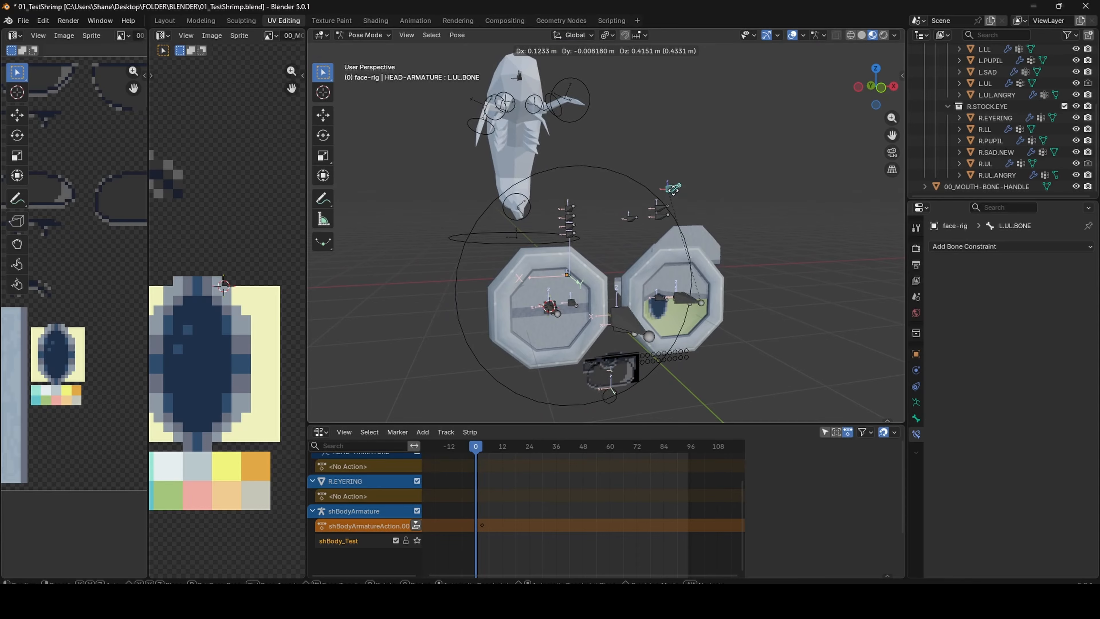
pyautogui.moveTo(665, 231); pyautogui.dragTo(645, 205, button='middle')
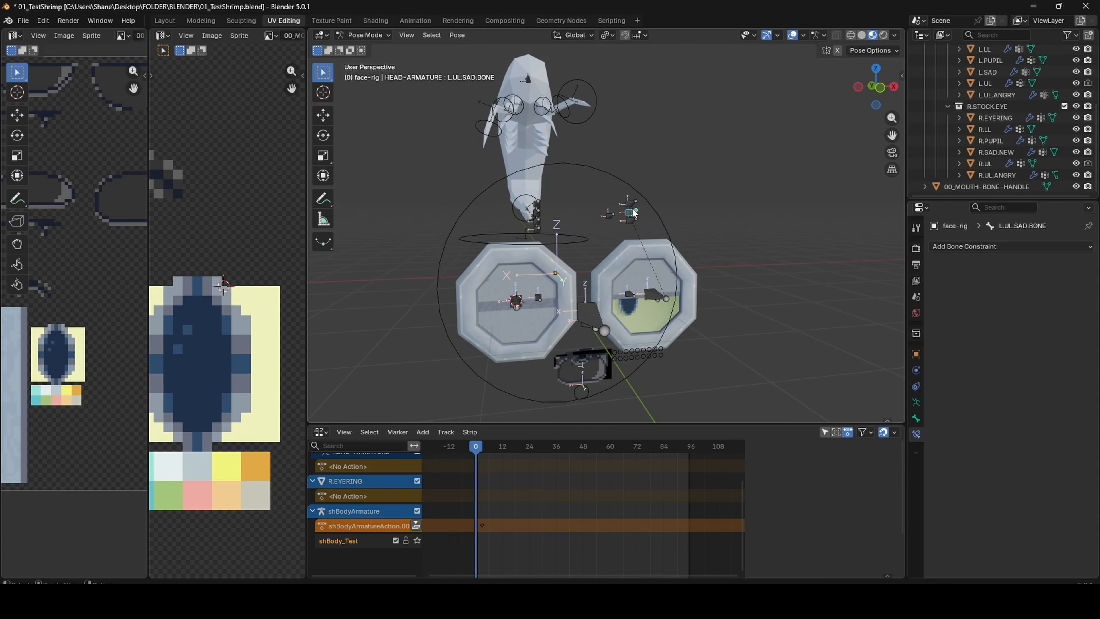
pyautogui.press('g')
pyautogui.press('z')
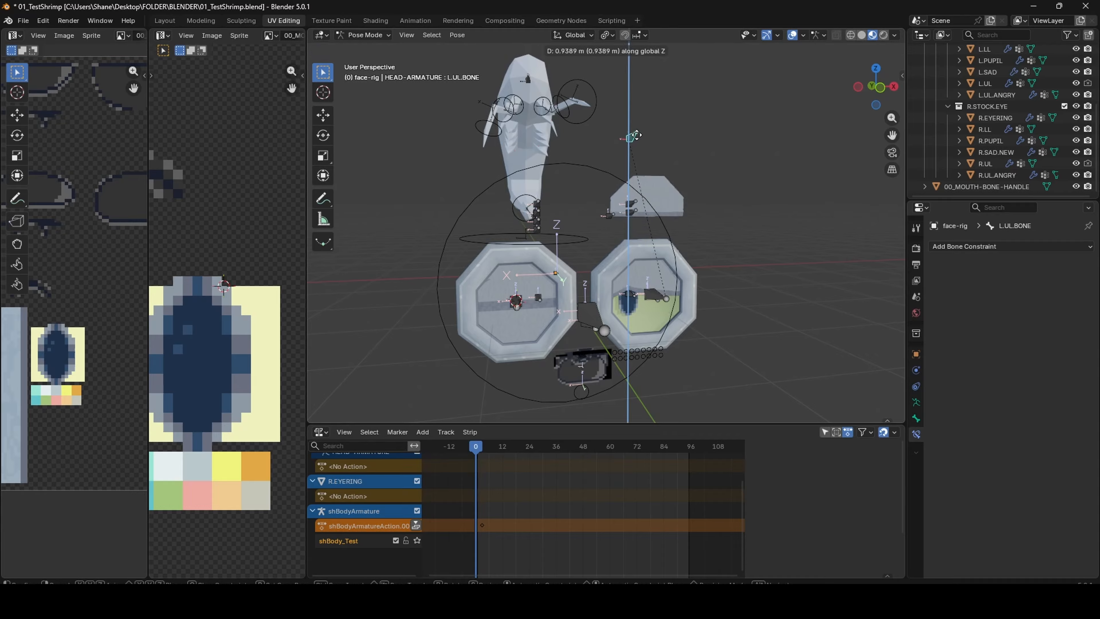
pyautogui.rightClick(637, 156)
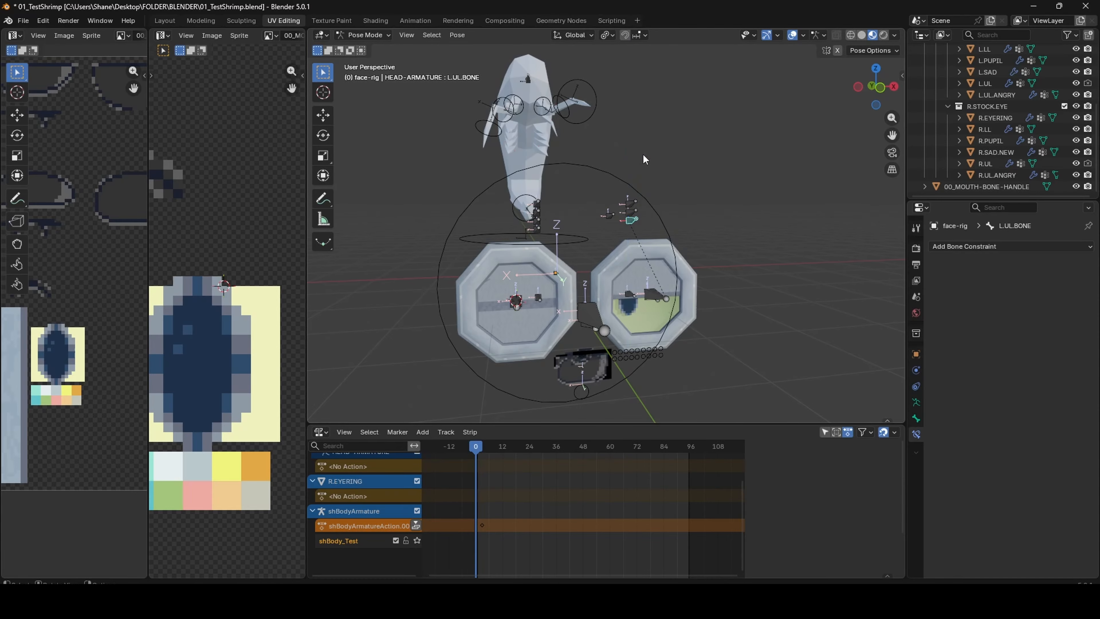
# Raise L.UL.BONE and L.UL.SAD.BONE along global Z so both upper lids sit above the left eye
pyautogui.press('g')
pyautogui.press('z')
pyautogui.click(638, 122)
pyautogui.click(627, 213)
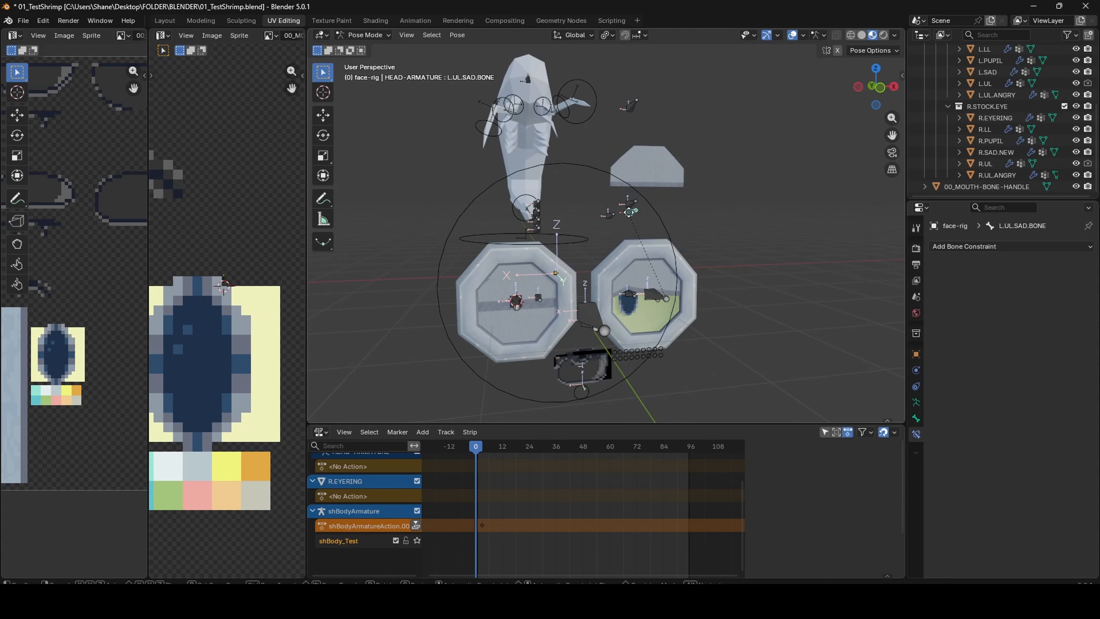
pyautogui.press('g')
pyautogui.press('z')
pyautogui.click(641, 72)
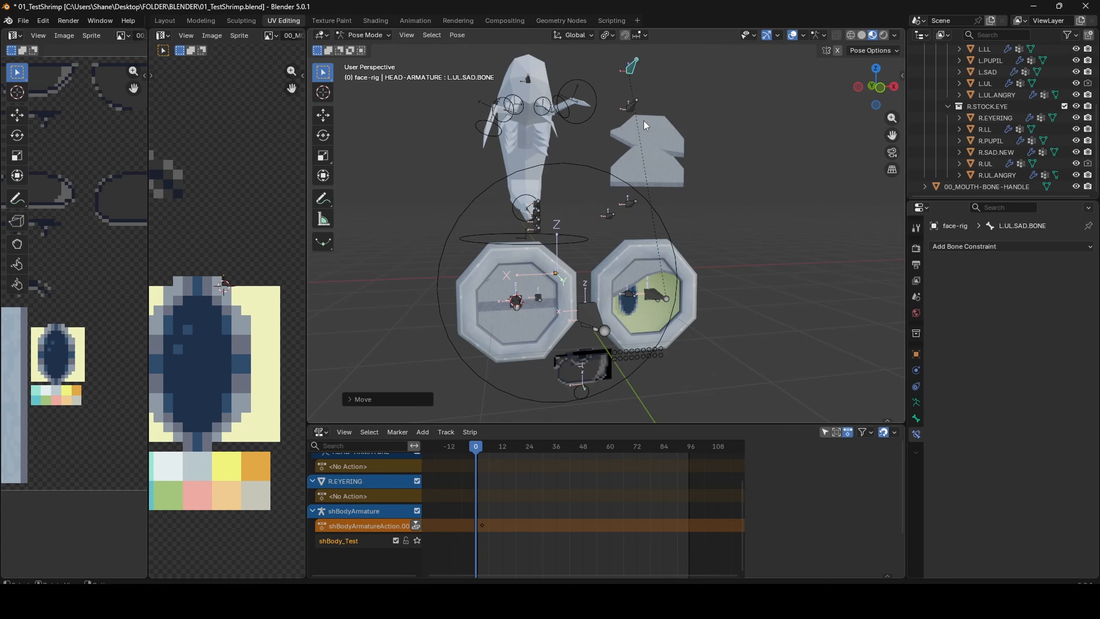
# Undo the last upper-lid bone moves above the left eye
pyautogui.hotkey('ctrl', 'z')
pyautogui.hotkey('ctrl', 'shift', 'z')
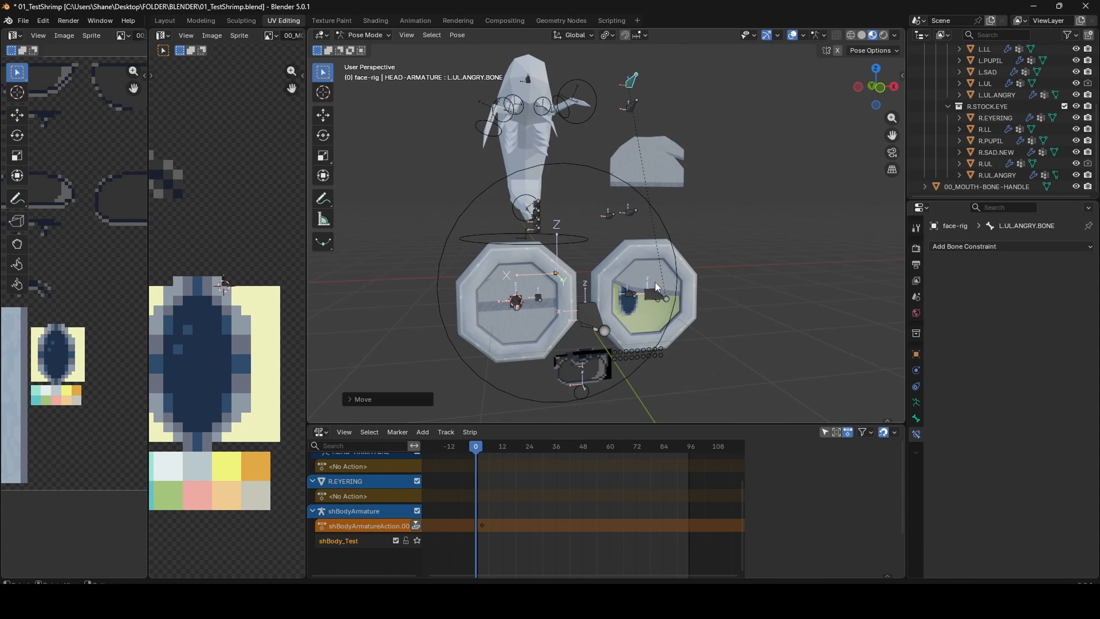
# Try moving L.EYE.BONE along global X
pyautogui.click(654, 294)
pyautogui.moveTo(667, 309); pyautogui.dragTo(662, 302, button='middle')
pyautogui.scroll(5, 649, 296)
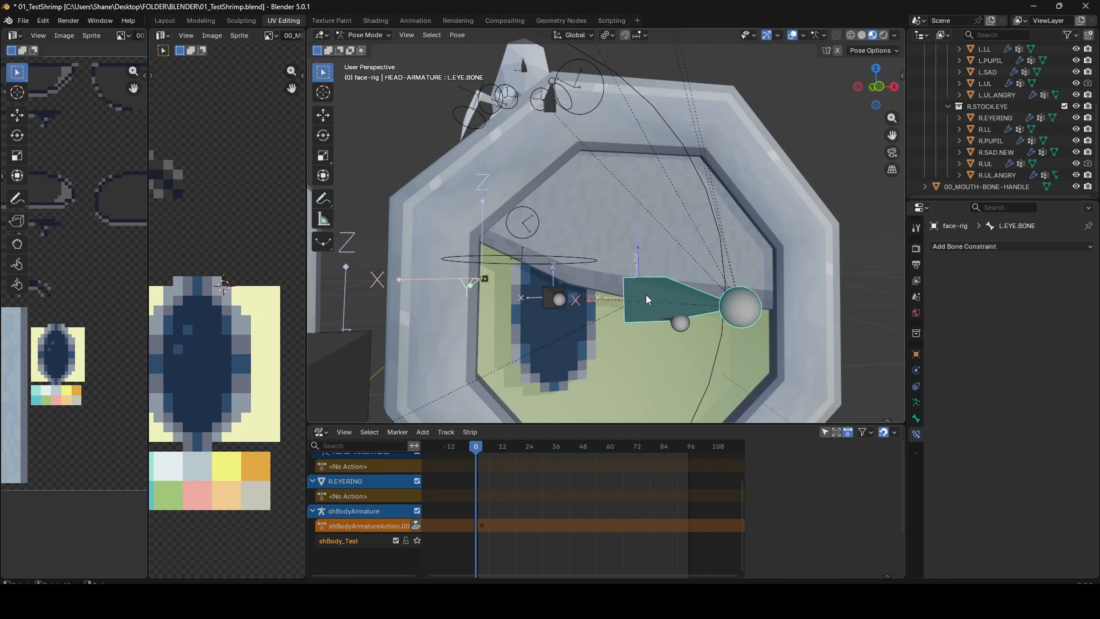
pyautogui.scroll(-3, 648, 306)
pyautogui.press('g')
pyautogui.press('x')
pyautogui.rightClick(637, 304)
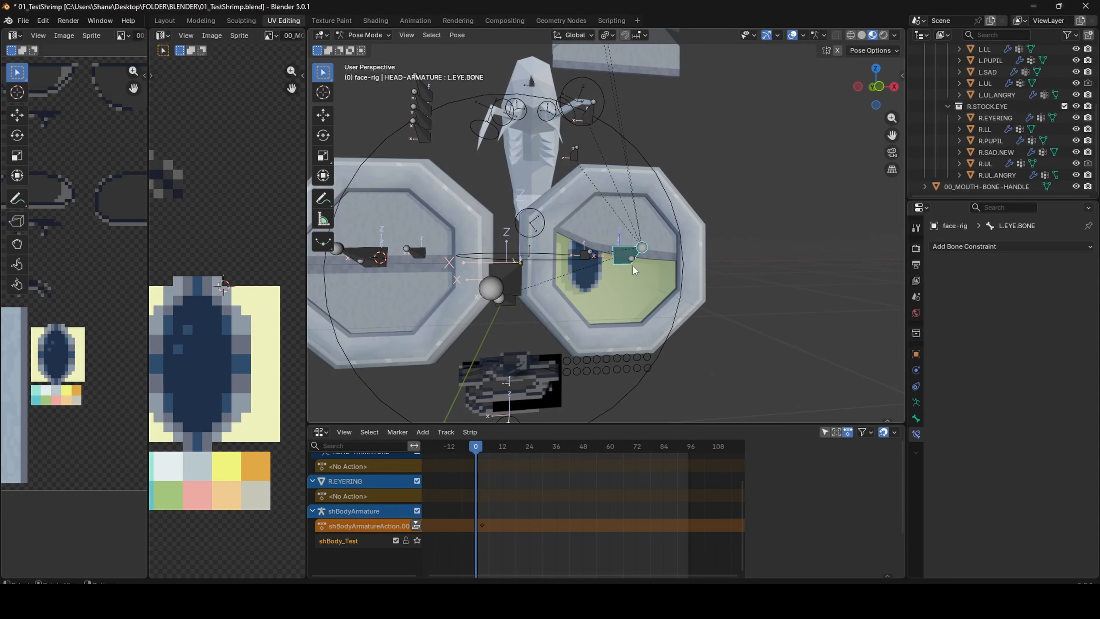
# Slide L.PUPIL.BONE along global X and Z across the left eye, placing the pupil low in the middle
pyautogui.click(597, 262)
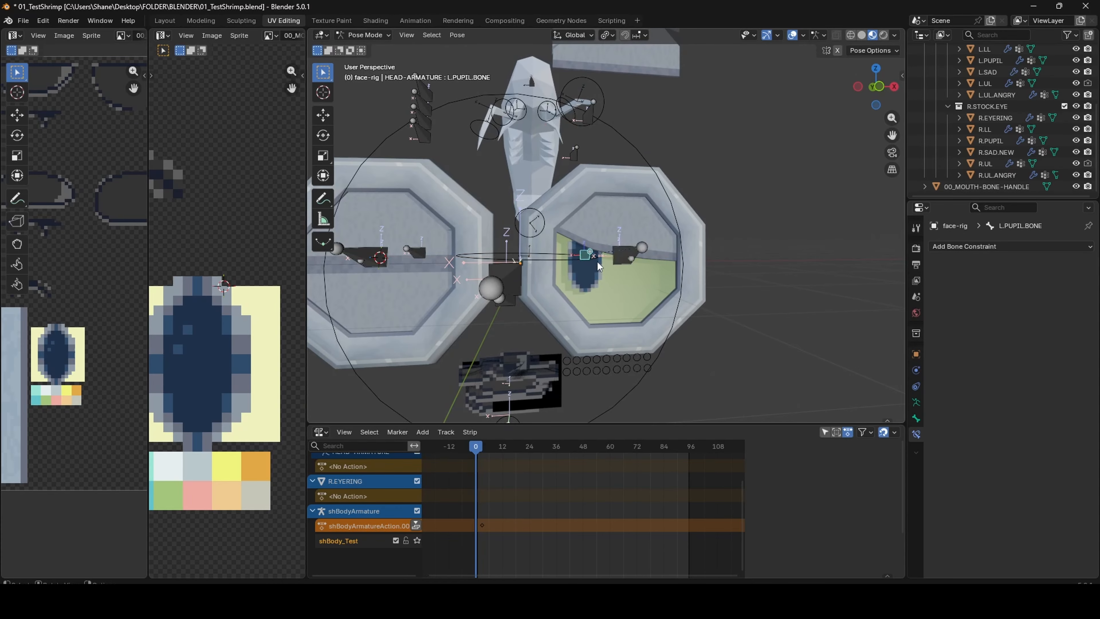
pyautogui.press('g')
pyautogui.press('x')
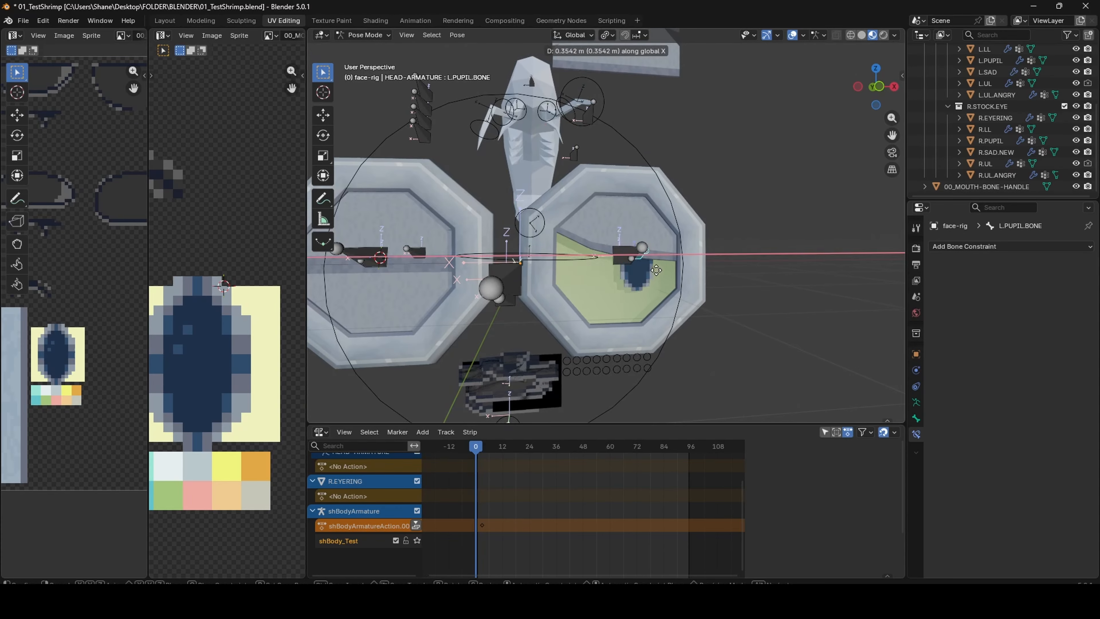
pyautogui.click(676, 277)
pyautogui.press('g')
pyautogui.press('z')
pyautogui.press('x')
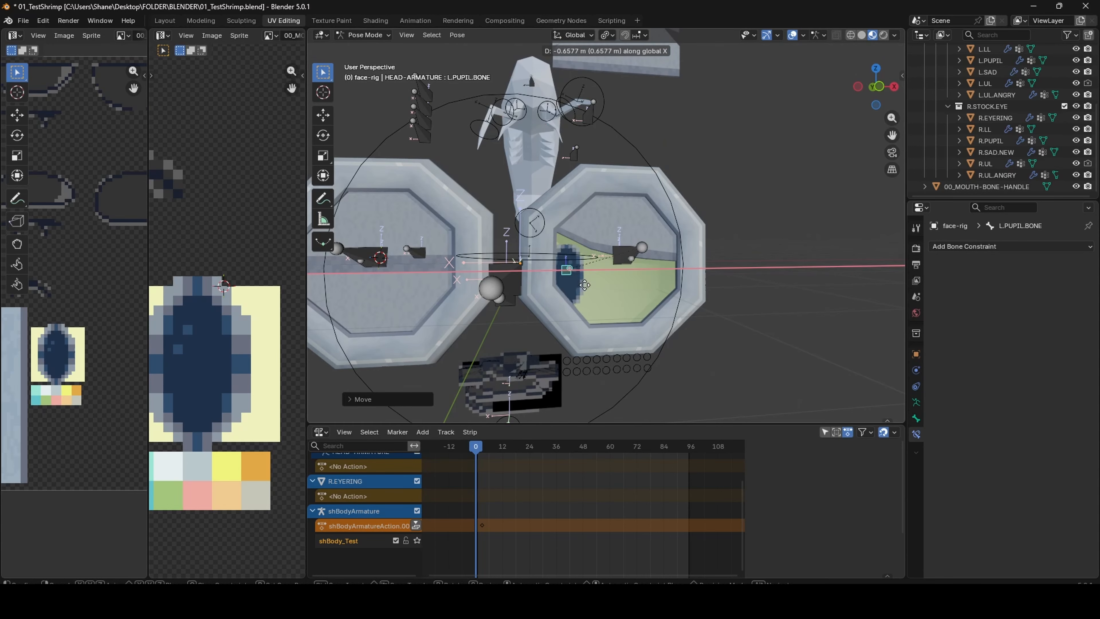
pyautogui.click(588, 265)
pyautogui.press('g')
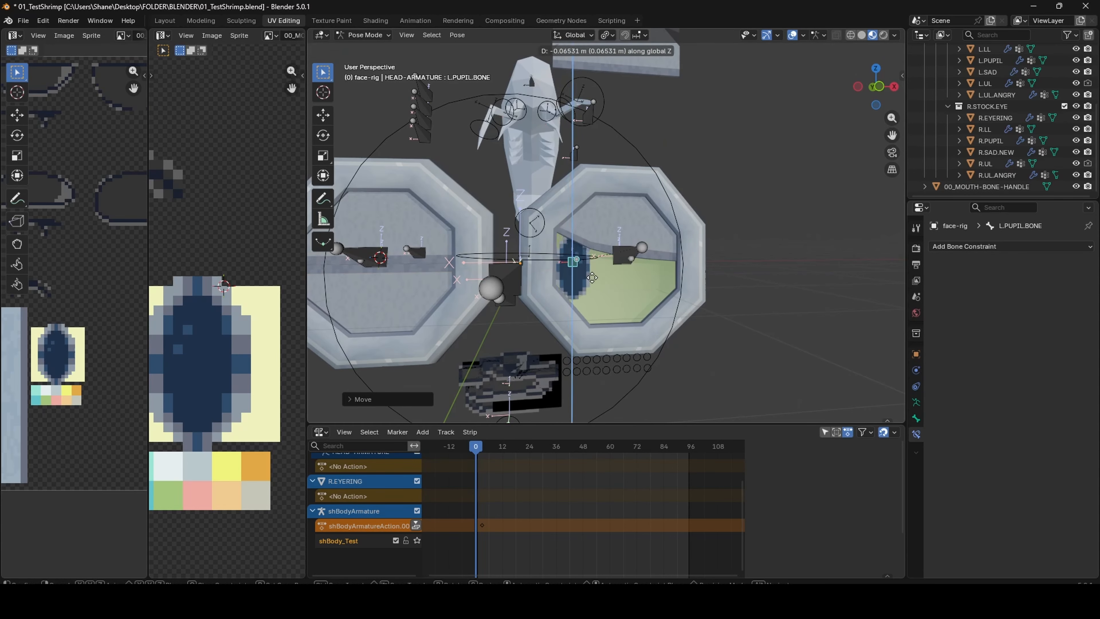
pyautogui.press('g')
pyautogui.press('z')
pyautogui.click(627, 309)
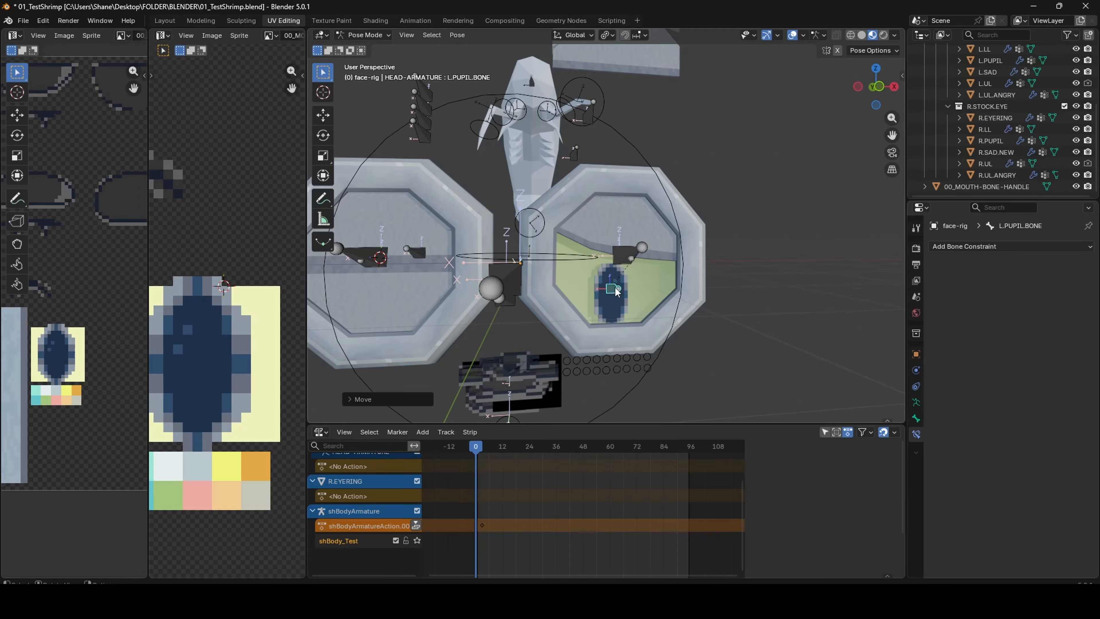
# Move L.PUPIL.BONE along global X and Z to the left eye's inner upper corner and deselect it
pyautogui.press('g')
pyautogui.press('x')
pyautogui.click(585, 288)
pyautogui.press('g')
pyautogui.press('z')
pyautogui.click(585, 262)
pyautogui.press('g')
pyautogui.press('x')
pyautogui.click(575, 262)
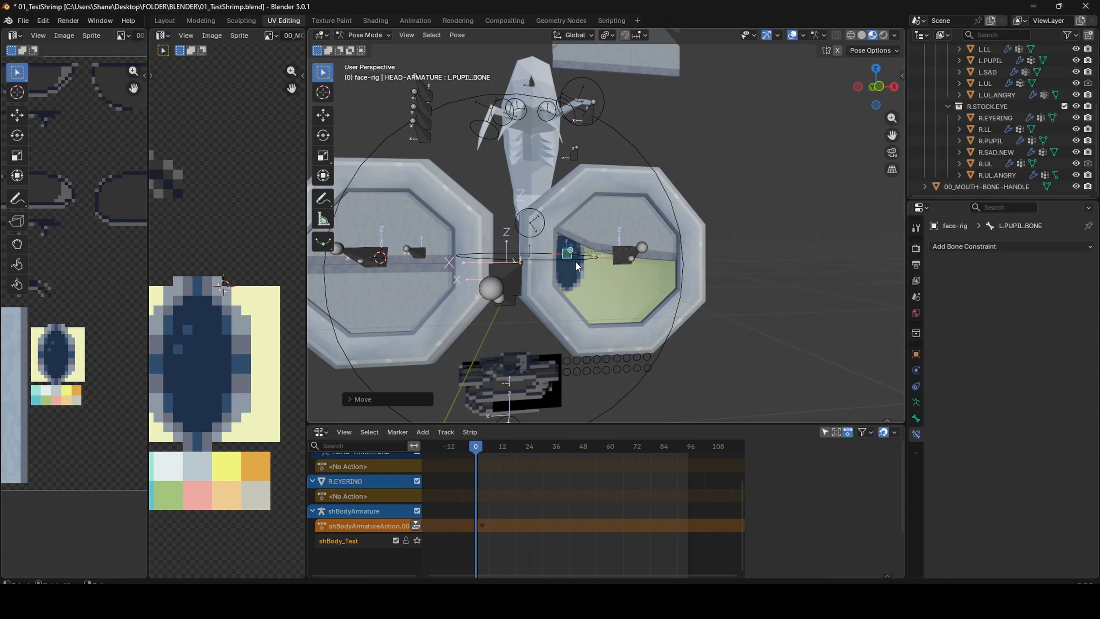
pyautogui.click(610, 296)
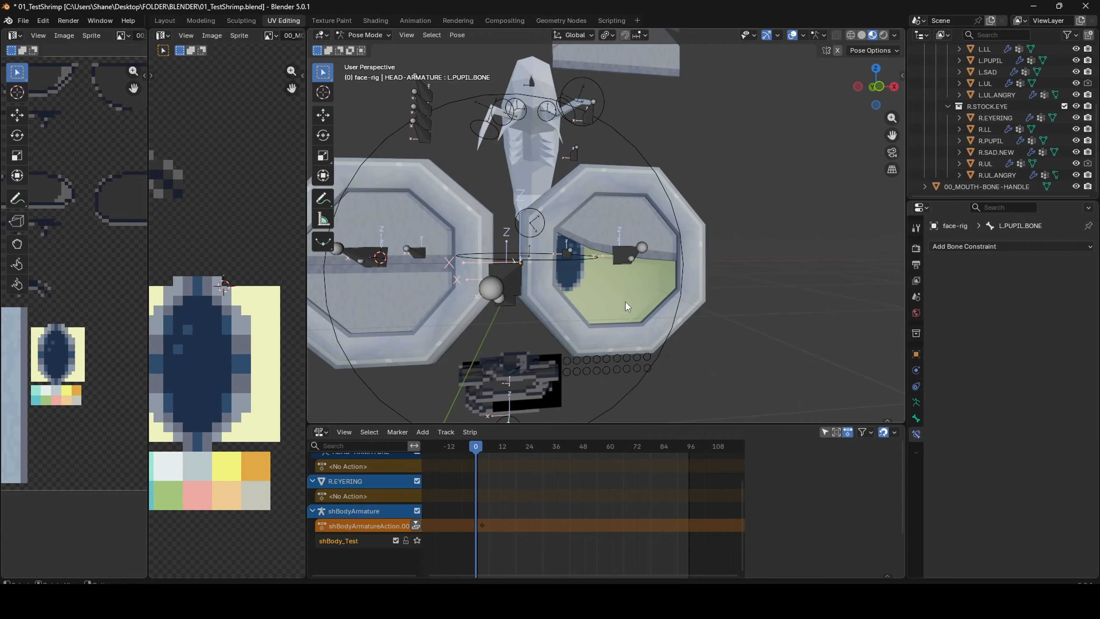
# Move L.PUPIL.BONE to the left eye's outer edge, lower it along global Z, and shift it along X toward the centre
pyautogui.click(569, 253)
pyautogui.press('g')
pyautogui.rightClick(650, 282)
pyautogui.press('x')
pyautogui.click(722, 277)
pyautogui.press('g')
pyautogui.press('z')
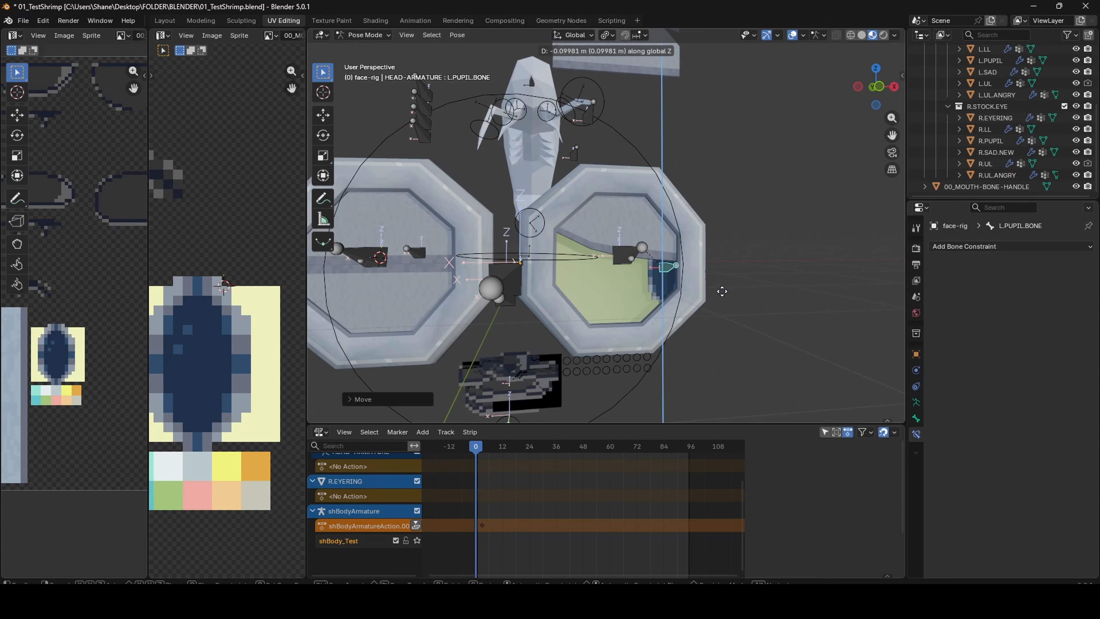
pyautogui.click(722, 293)
pyautogui.press('g')
pyautogui.press('x')
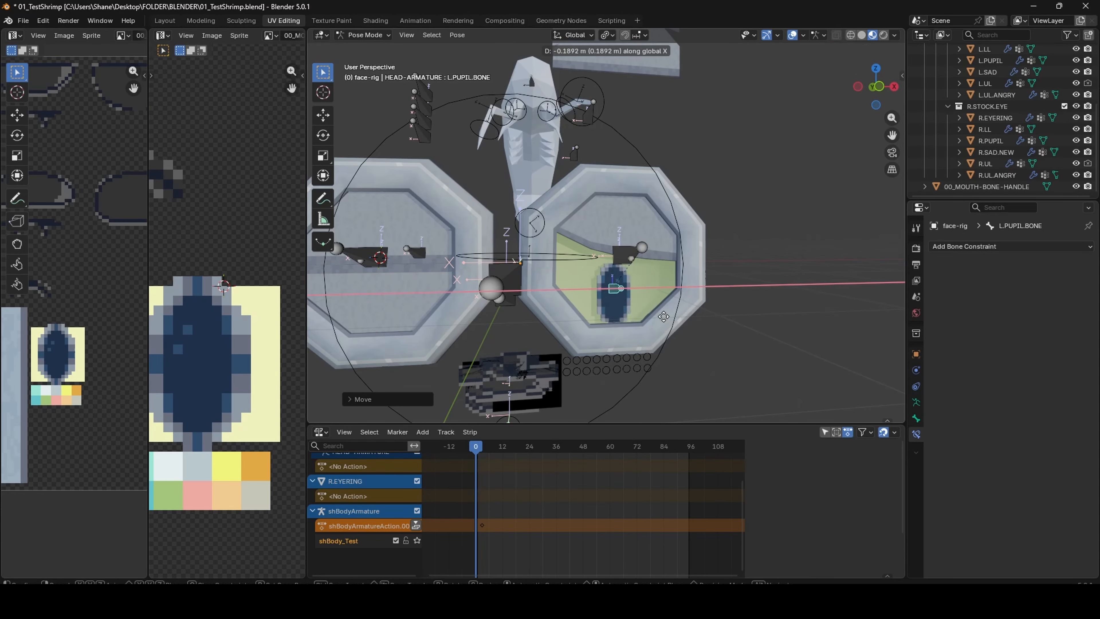
pyautogui.click(644, 318)
# Return L.PUPIL.BONE to the left eye's inner edge under the upper lid and deselect it
pyautogui.press('g')
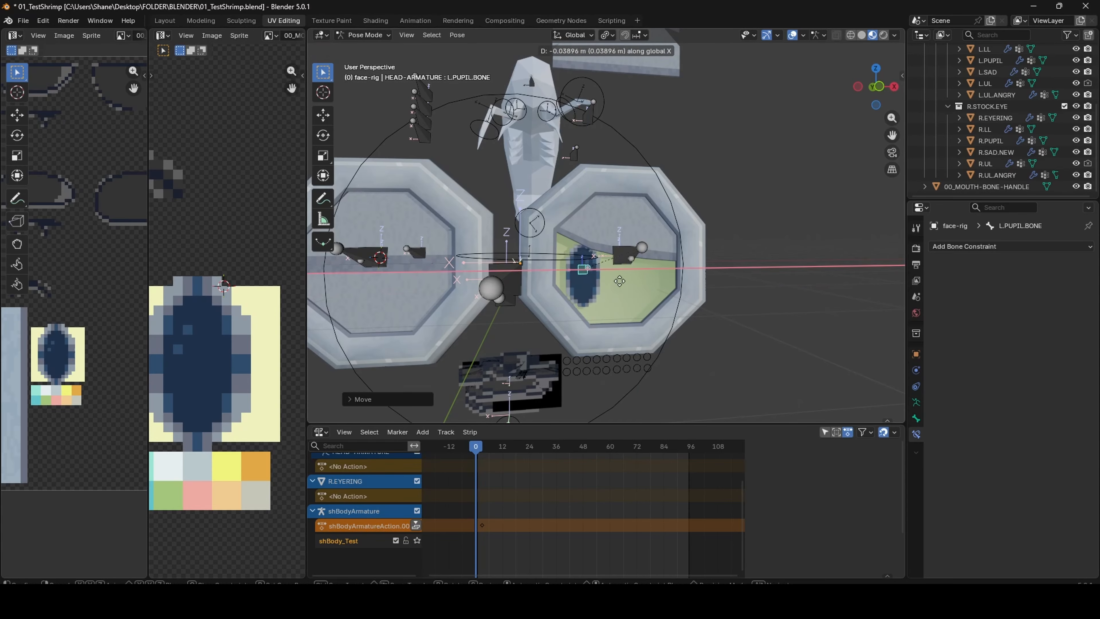
pyautogui.click(608, 269)
pyautogui.press('g')
pyautogui.press('x')
pyautogui.click(605, 285)
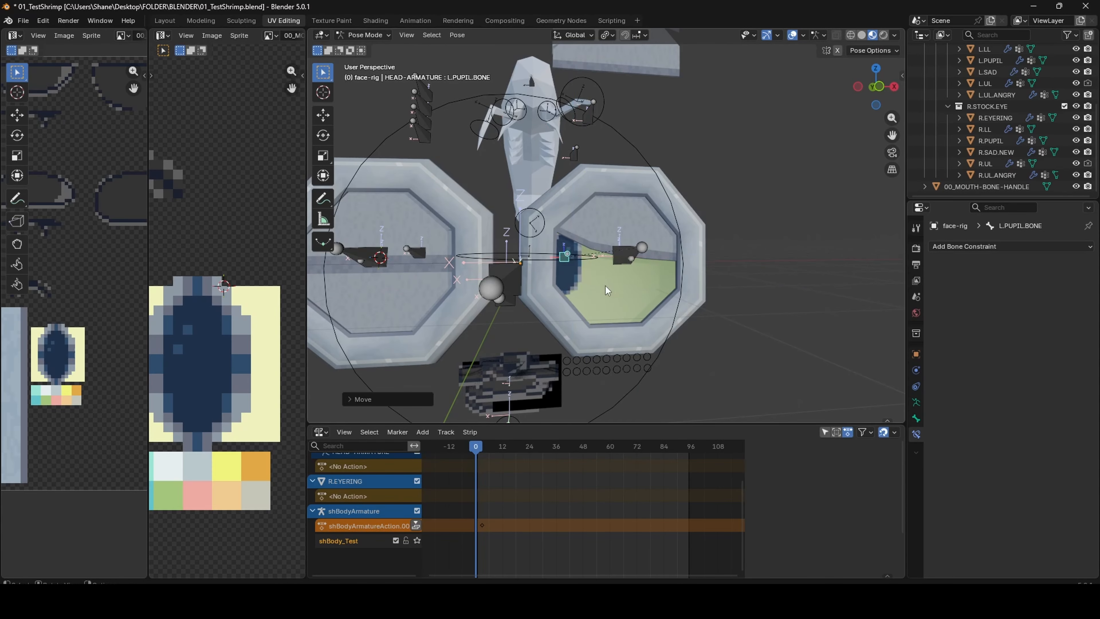
pyautogui.click(634, 297)
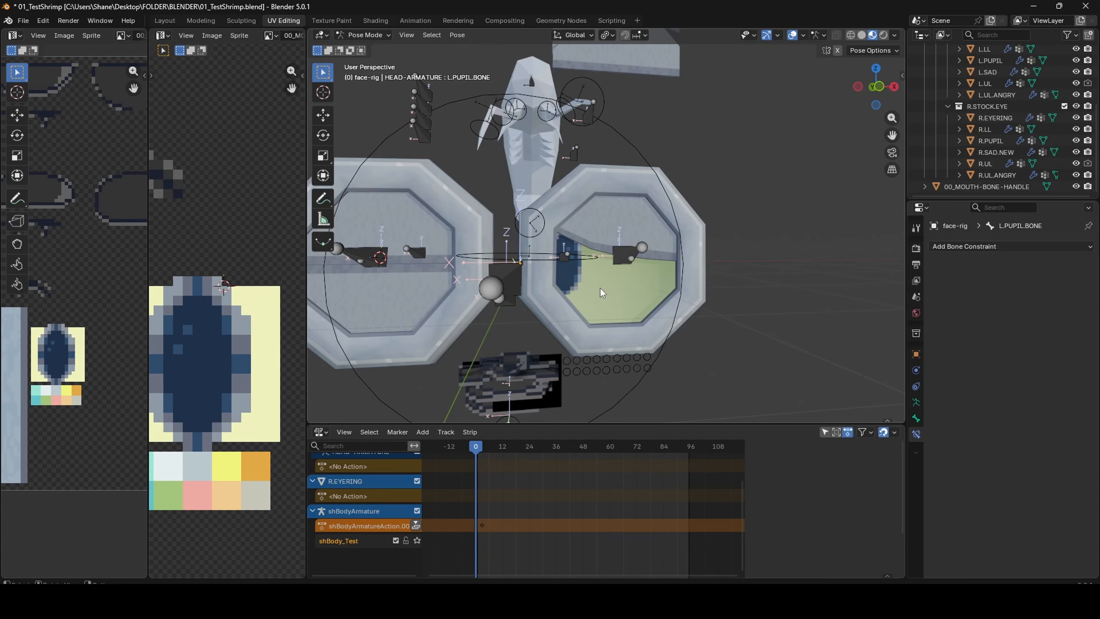
# Switch face-rig to Object Mode and open the L.EYERING mesh in Edit Mode to show its UVs on the texture
pyautogui.press('Tab')
pyautogui.press('Tab')
pyautogui.hotkey('ctrl', 'Tab')
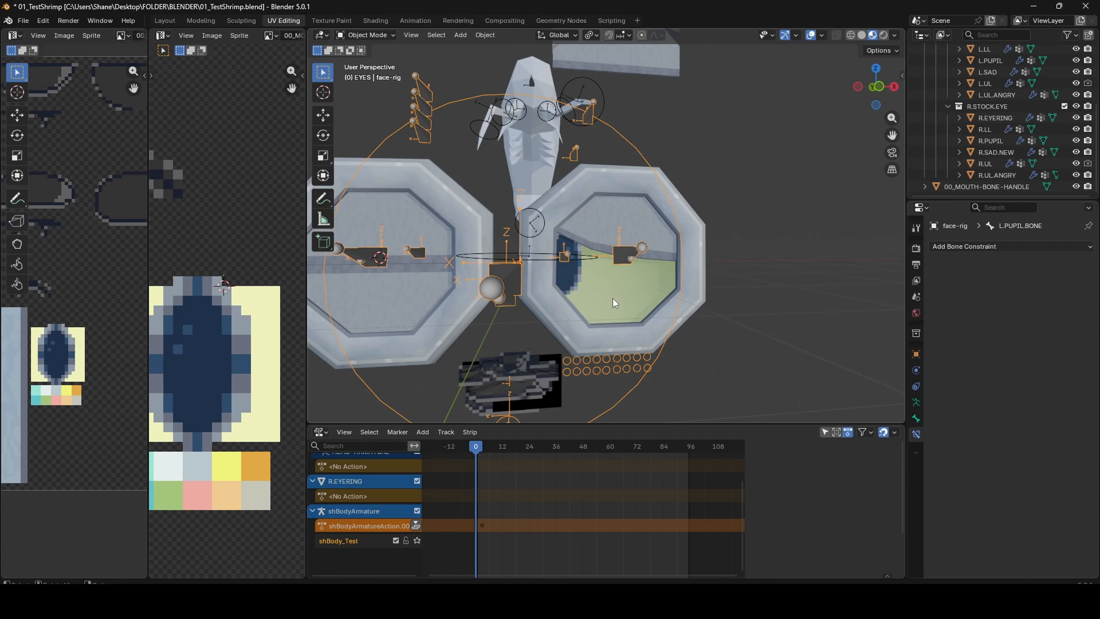
pyautogui.click(613, 299)
pyautogui.moveTo(613, 298)
pyautogui.mouseDown(button='middle')
pyautogui.moveTo(547, 262)
pyautogui.moveTo(490, 265)
pyautogui.moveTo(551, 270)
pyautogui.moveTo(597, 300)
pyautogui.mouseUp(button='middle')
pyautogui.press('Tab')
pyautogui.scroll(2, 548, 261)
pyautogui.scroll(-1, 548, 262)
pyautogui.scroll(-5, 515, 262)
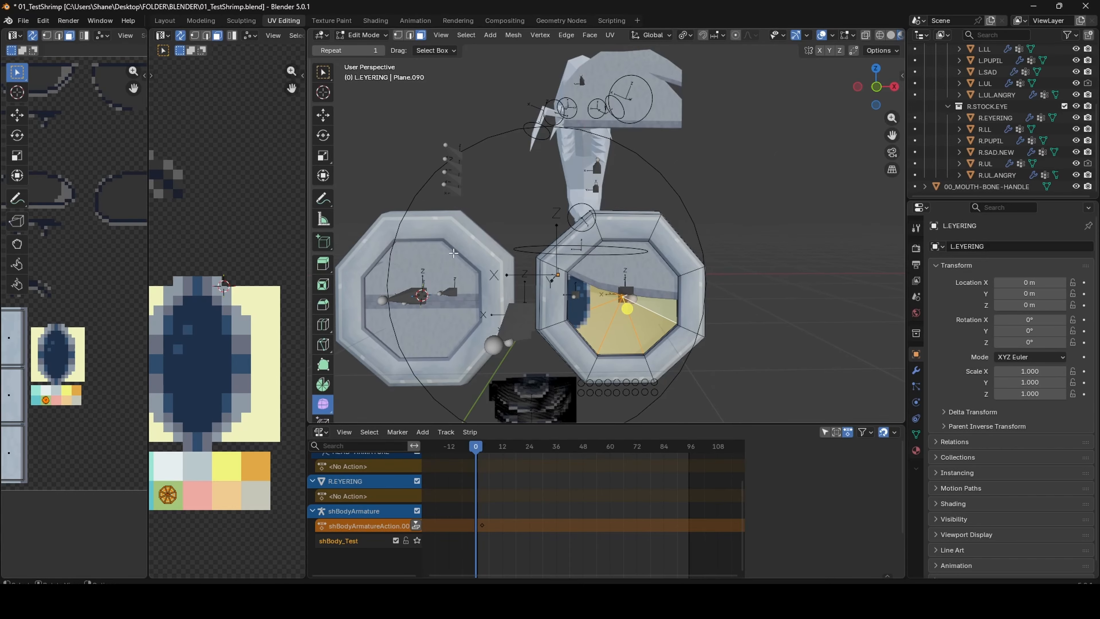
# Widen the image editor, fit the whole eye and mouth texture sheet in view, and return L.EYERING to Object Mode
pyautogui.moveTo(305, 262); pyautogui.dragTo(377, 262)
pyautogui.scroll(-4, 344, 246)
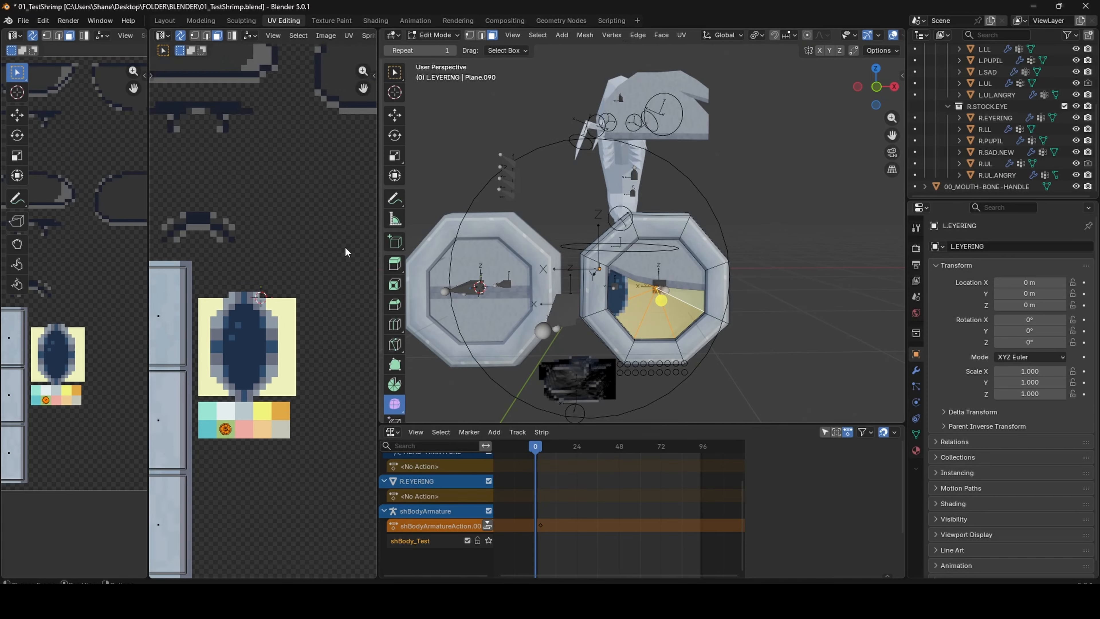
pyautogui.moveTo(334, 240)
pyautogui.mouseDown(button='middle')
pyautogui.moveTo(327, 255)
pyautogui.moveTo(327, 231)
pyautogui.mouseUp(button='middle')
pyautogui.press('Tab')
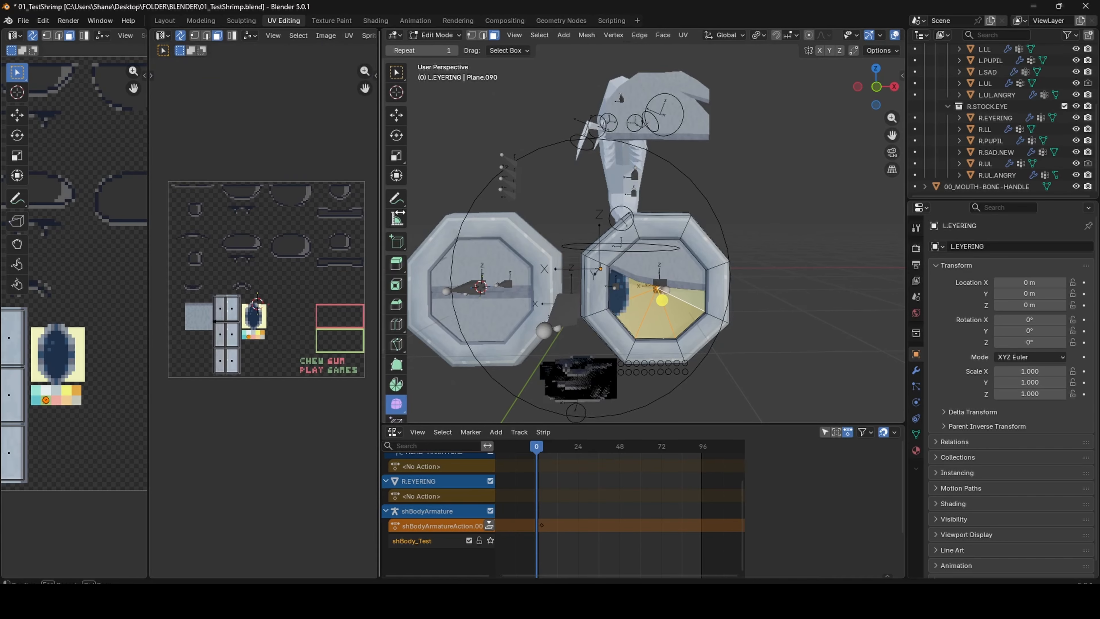
pyautogui.moveTo(378, 260); pyautogui.dragTo(474, 260)
pyautogui.moveTo(710, 307); pyautogui.dragTo(736, 322, button='middle')
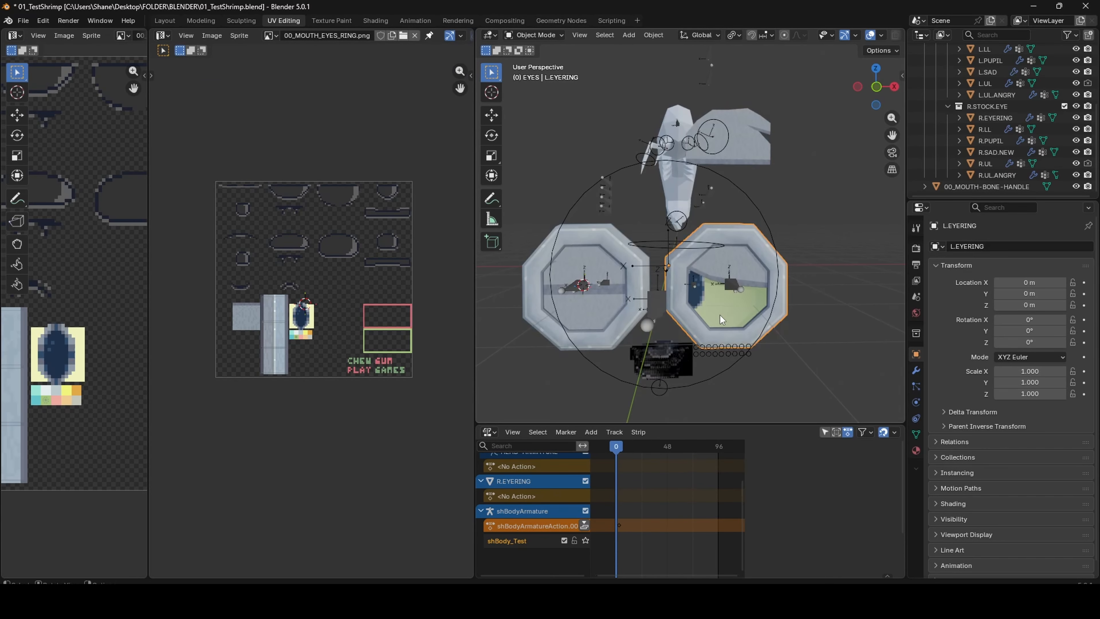
# Display CHEW_TILESET_W_PAD.png in the image editor, inspect its tiles, and make the editor slightly narrower
pyautogui.click(271, 35)
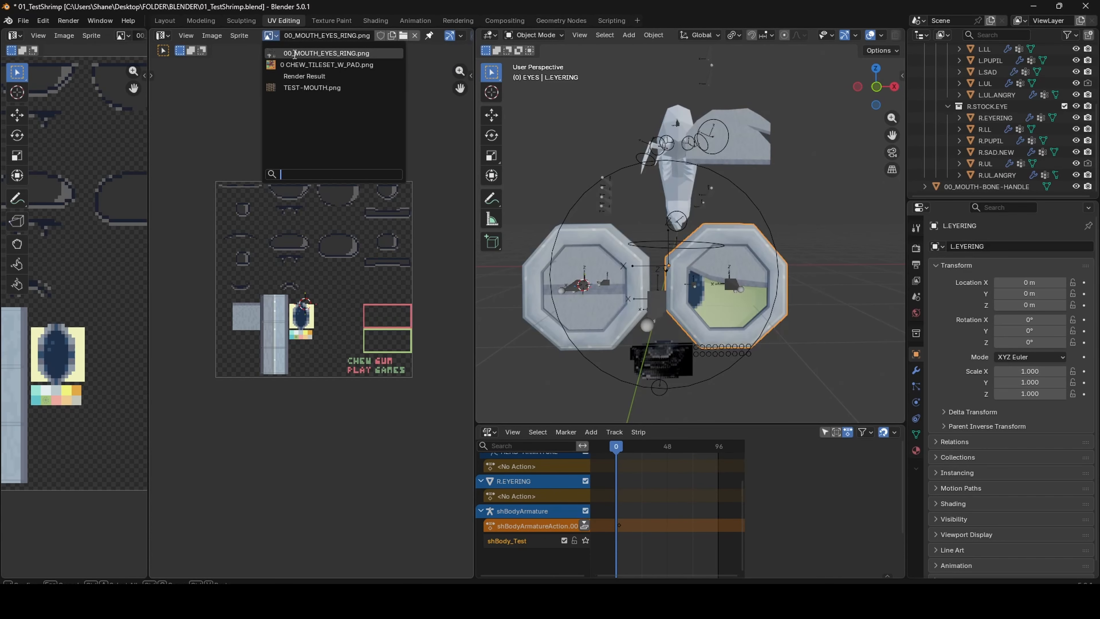
pyautogui.click(250, 58)
pyautogui.click(268, 35)
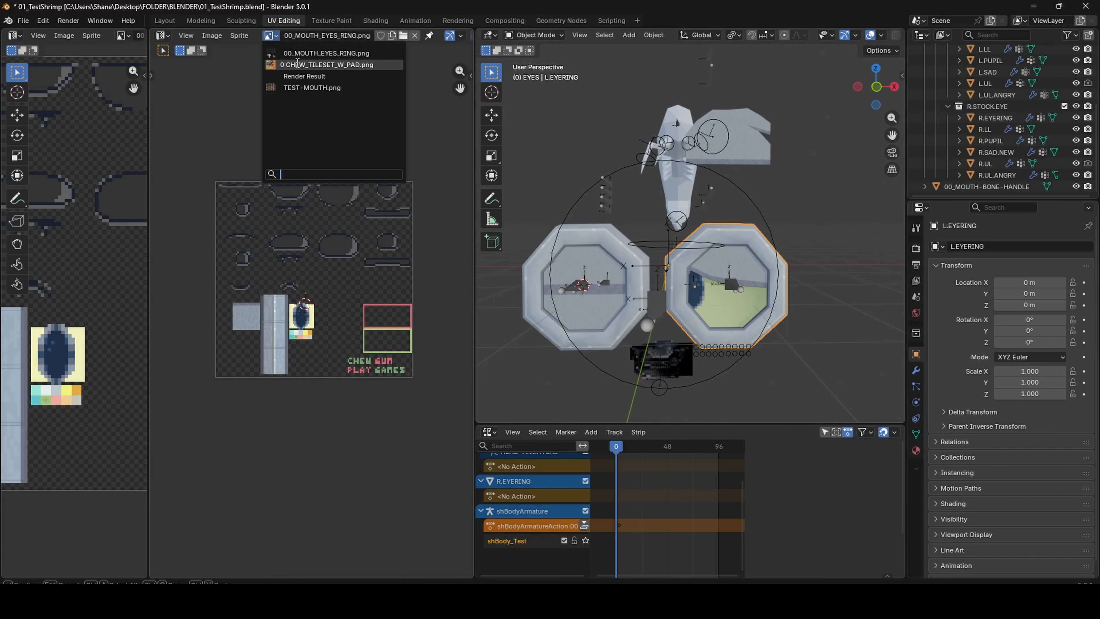
pyautogui.click(297, 64)
pyautogui.scroll(1, 336, 237)
pyautogui.moveTo(328, 207); pyautogui.dragTo(328, 228, button='middle')
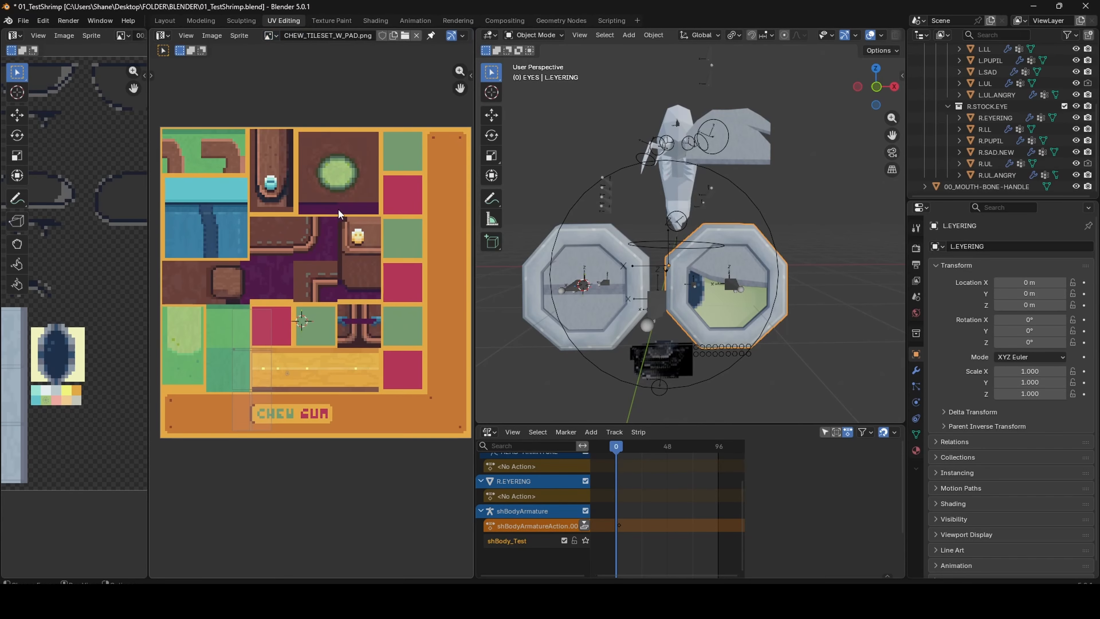
pyautogui.scroll(2, 251, 296)
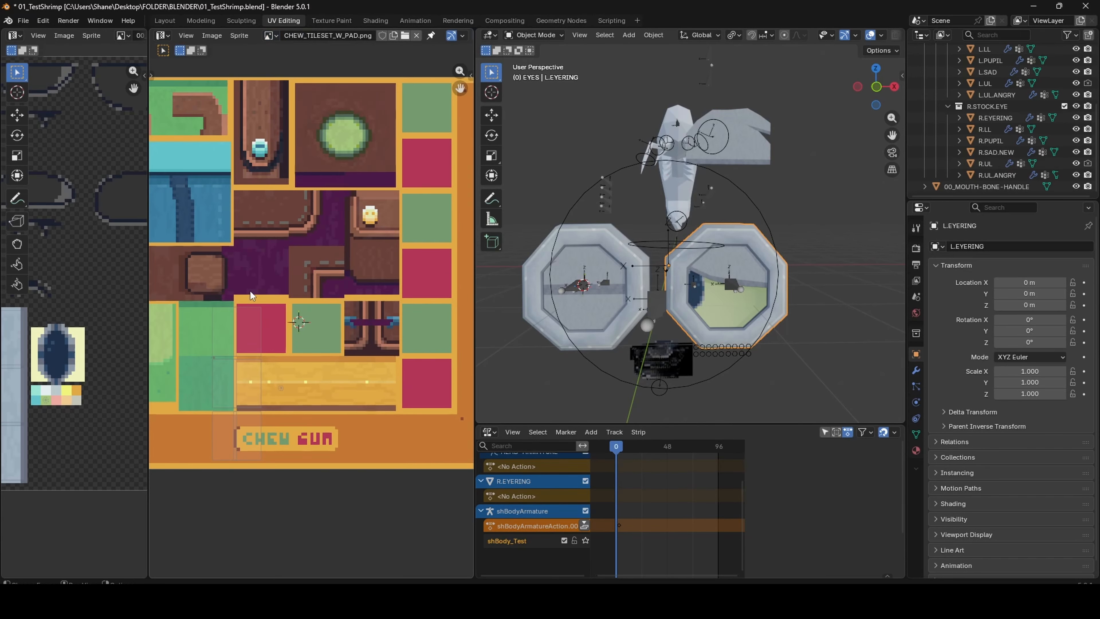
pyautogui.scroll(-2, 316, 243)
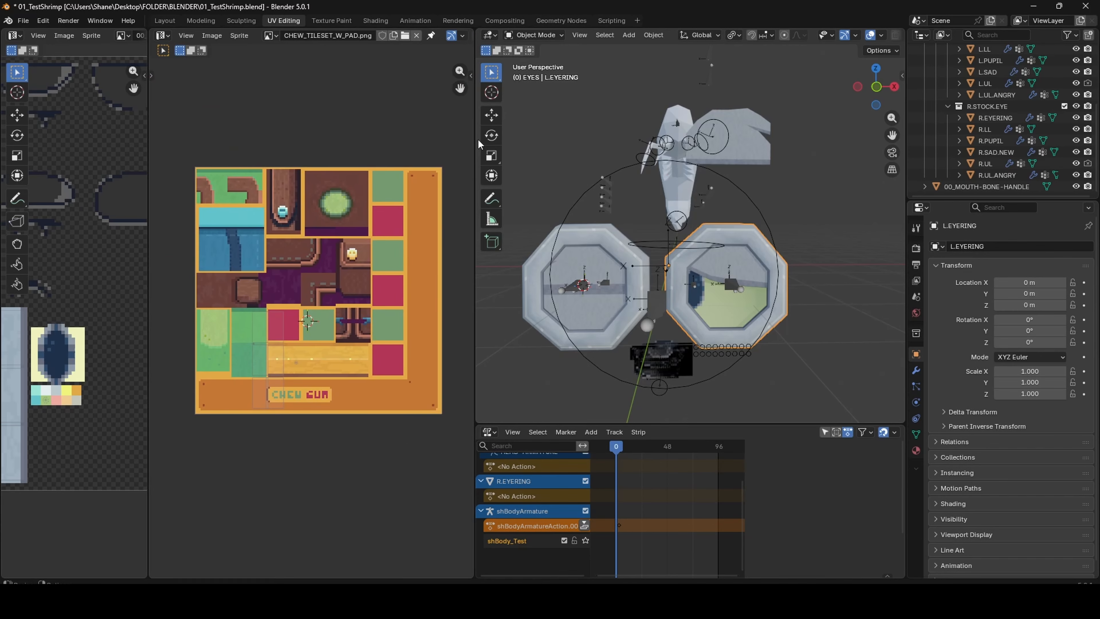
pyautogui.moveTo(475, 144); pyautogui.dragTo(442, 146)
# Open the recent file CHEWGUM2026.blend, saving the changes to 01_TestShrimp.blend
pyautogui.click(23, 20)
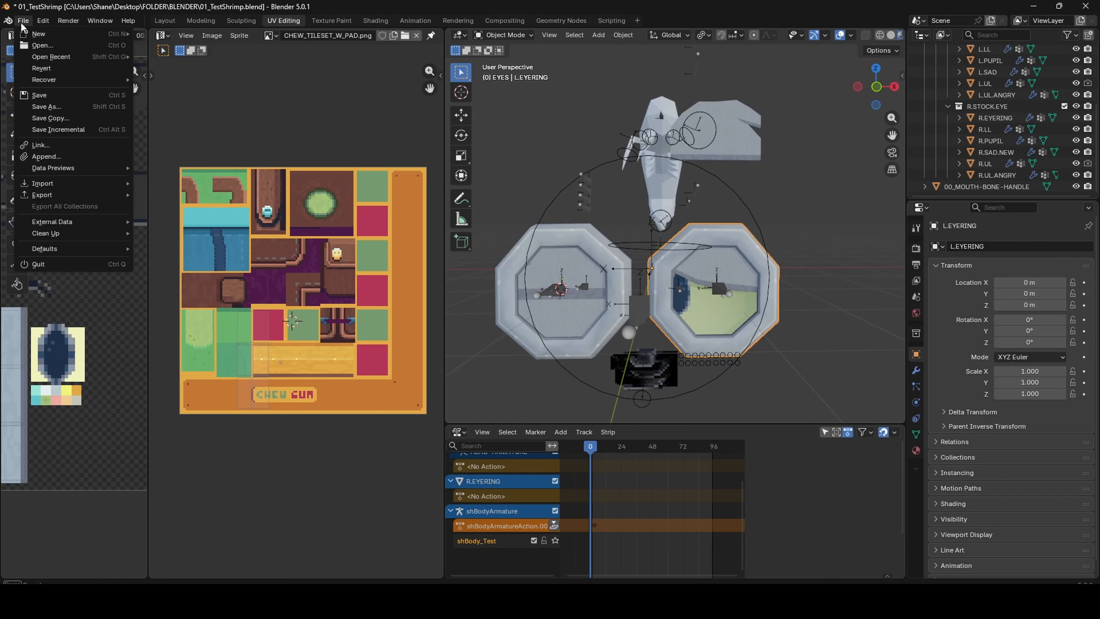
pyautogui.moveTo(82, 56)
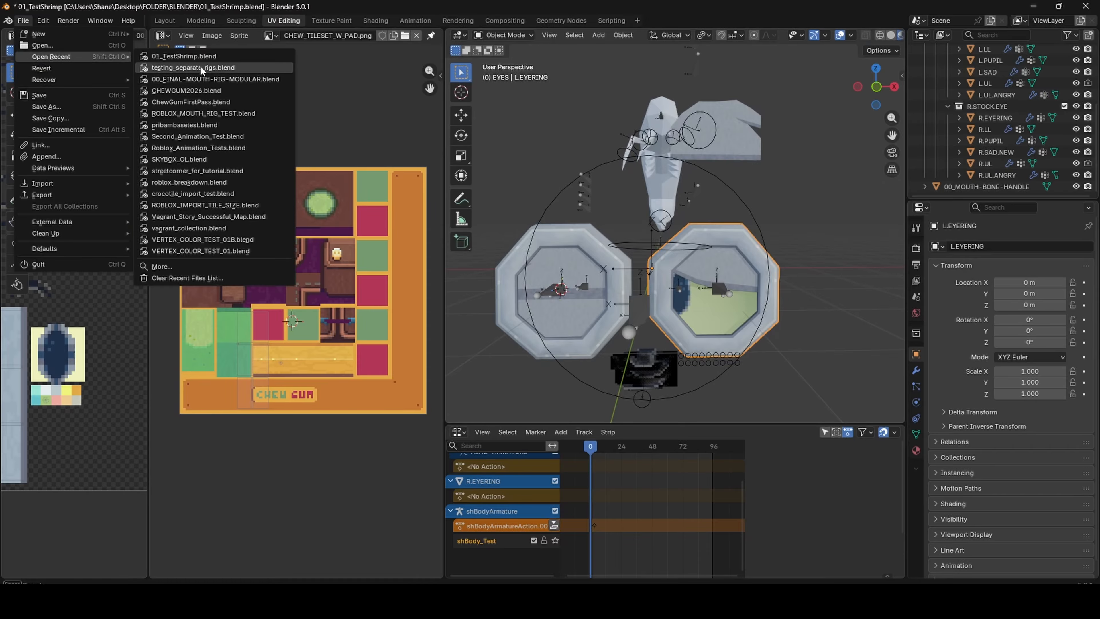
pyautogui.click(208, 90)
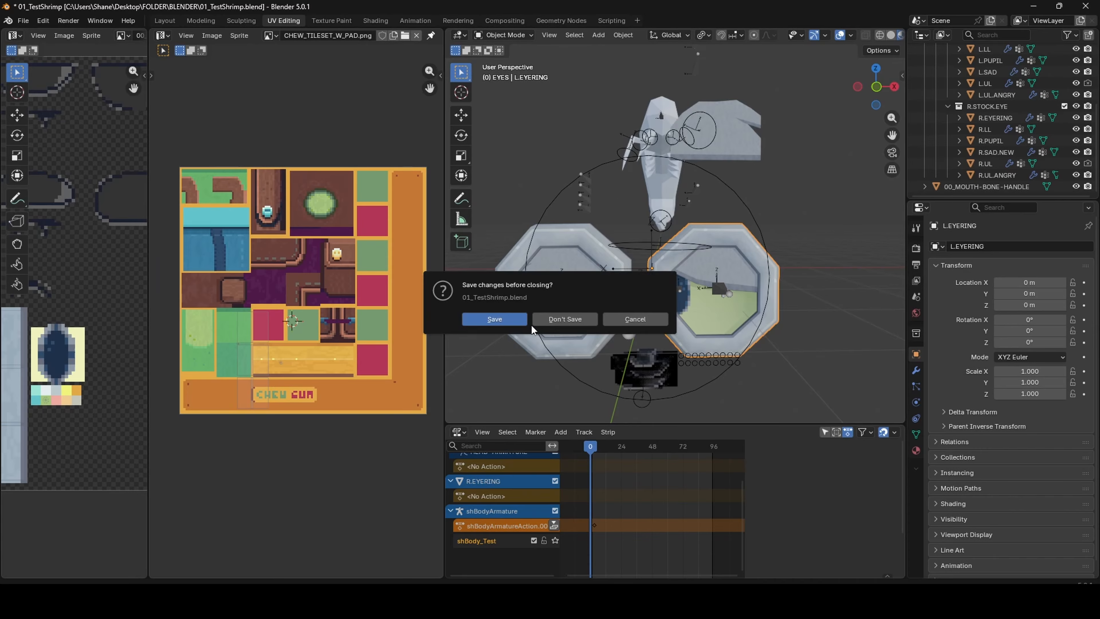
pyautogui.click(511, 323)
# Bring the green goggled character into view and widen the 3D viewport over the image editor
pyautogui.scroll(-8, 595, 262)
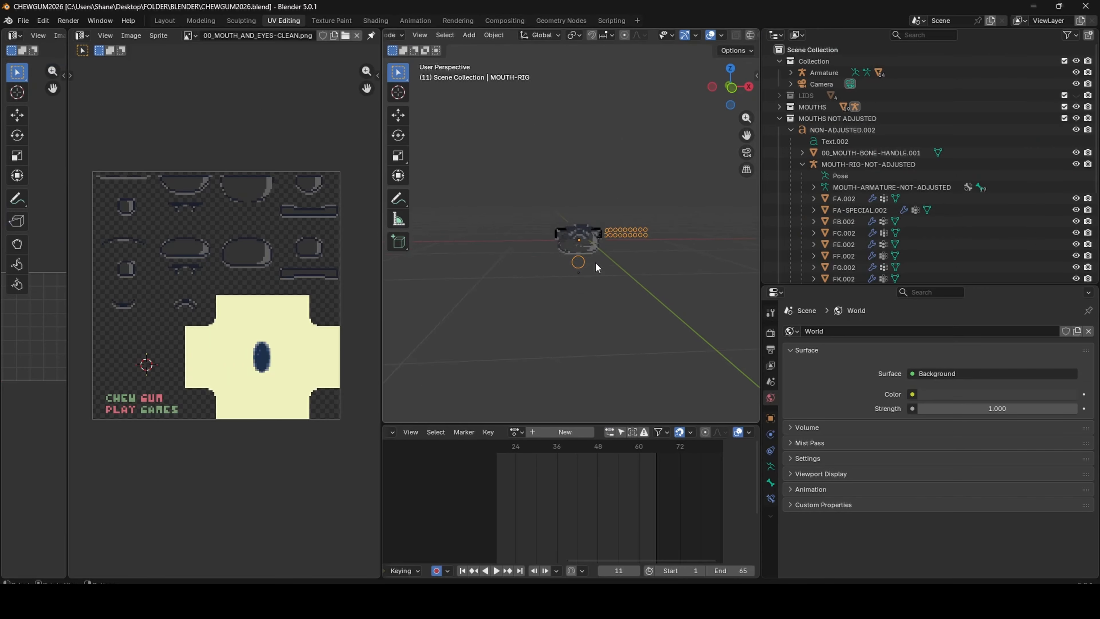
pyautogui.keyDown('shift'); pyautogui.moveTo(388, 277); pyautogui.dragTo(569, 317, button='middle'); pyautogui.keyUp('shift')
pyautogui.scroll(4, 556, 309)
pyautogui.scroll(4, 569, 317)
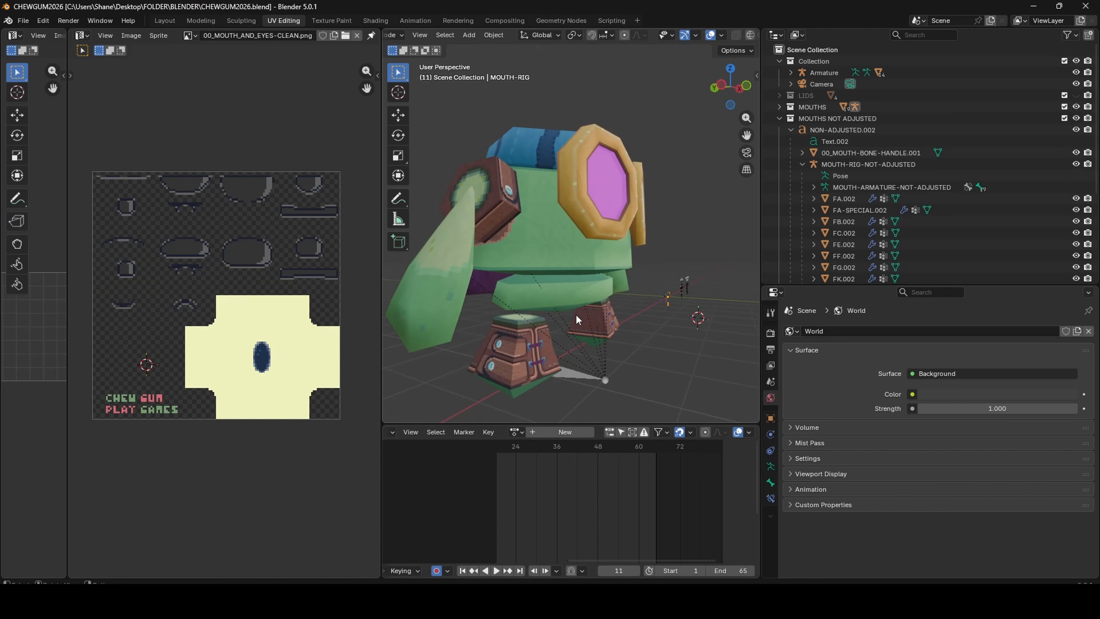
pyautogui.moveTo(384, 347); pyautogui.dragTo(221, 367)
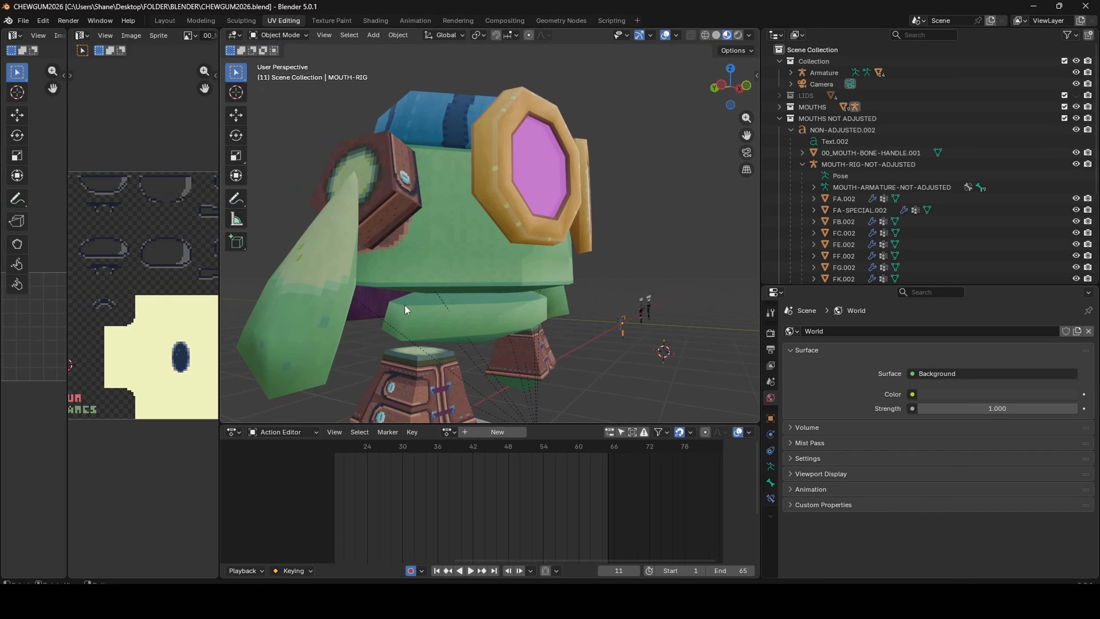
# Examine the tileset textures on the character's backpack, arms, straps, boots and goggles from all around
pyautogui.scroll(-2, 406, 305)
pyautogui.moveTo(406, 306); pyautogui.dragTo(435, 323, button='middle')
pyautogui.scroll(6, 506, 319)
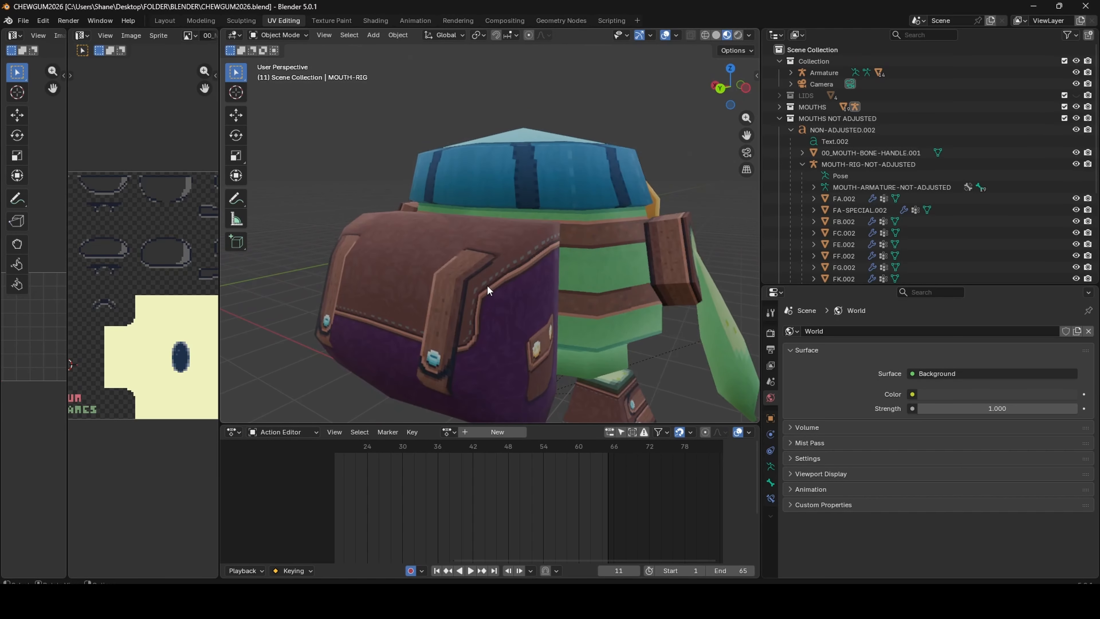
pyautogui.moveTo(506, 290); pyautogui.dragTo(465, 287, button='middle')
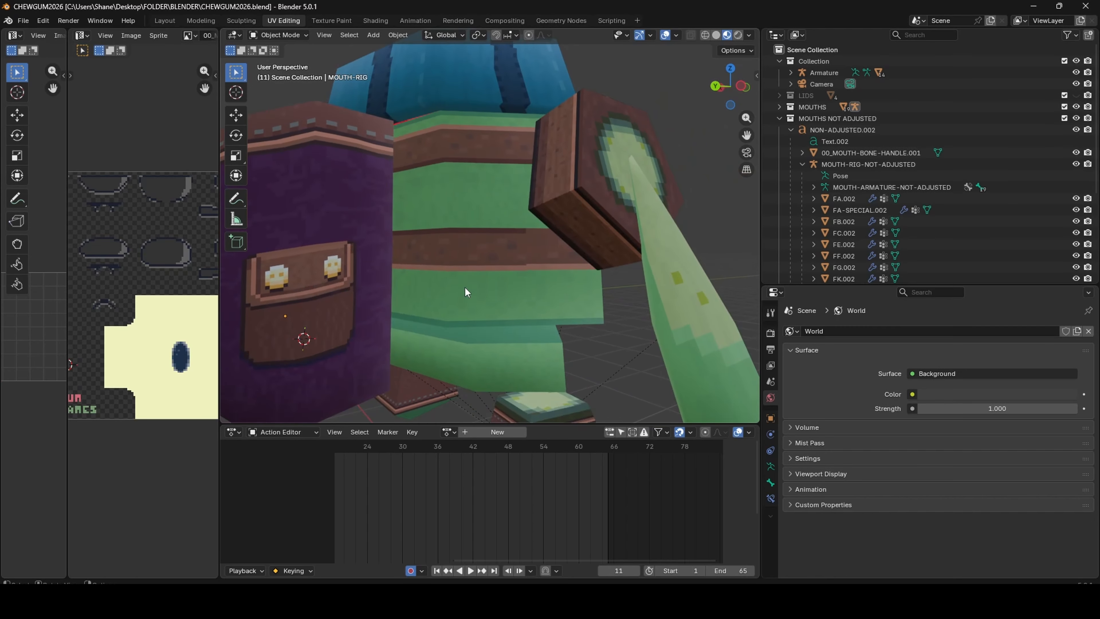
pyautogui.moveTo(532, 253); pyautogui.dragTo(532, 169, button='middle')
pyautogui.scroll(-5, 540, 316)
pyautogui.scroll(3, 600, 291)
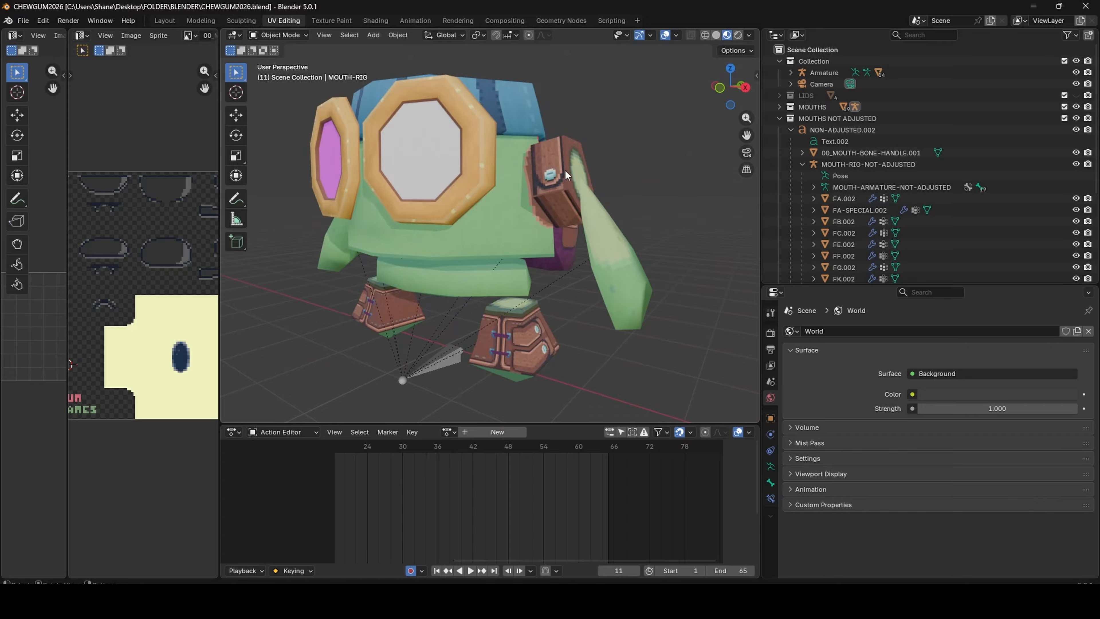
pyautogui.moveTo(547, 235)
pyautogui.mouseDown(button='middle')
pyautogui.moveTo(529, 348)
pyautogui.moveTo(567, 358)
pyautogui.moveTo(558, 235)
pyautogui.mouseUp(button='middle')
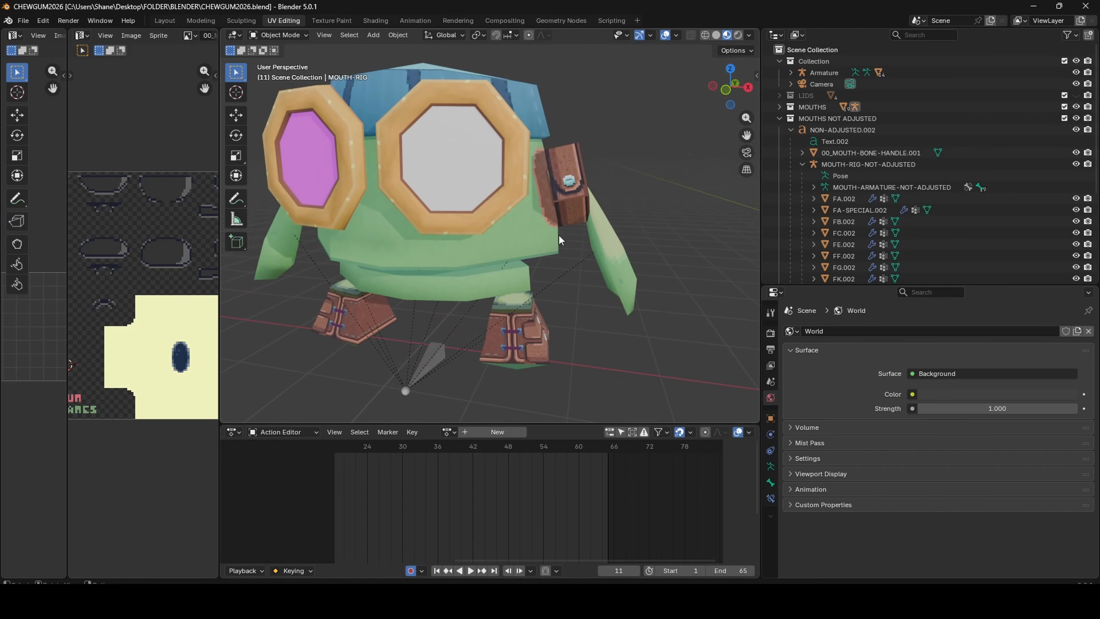
# Select the character's brown shoulder piece, widen the image editor, and display CHEW_TILESET_W_PAD.png in it
pyautogui.click(573, 181)
pyautogui.scroll(-3, 458, 234)
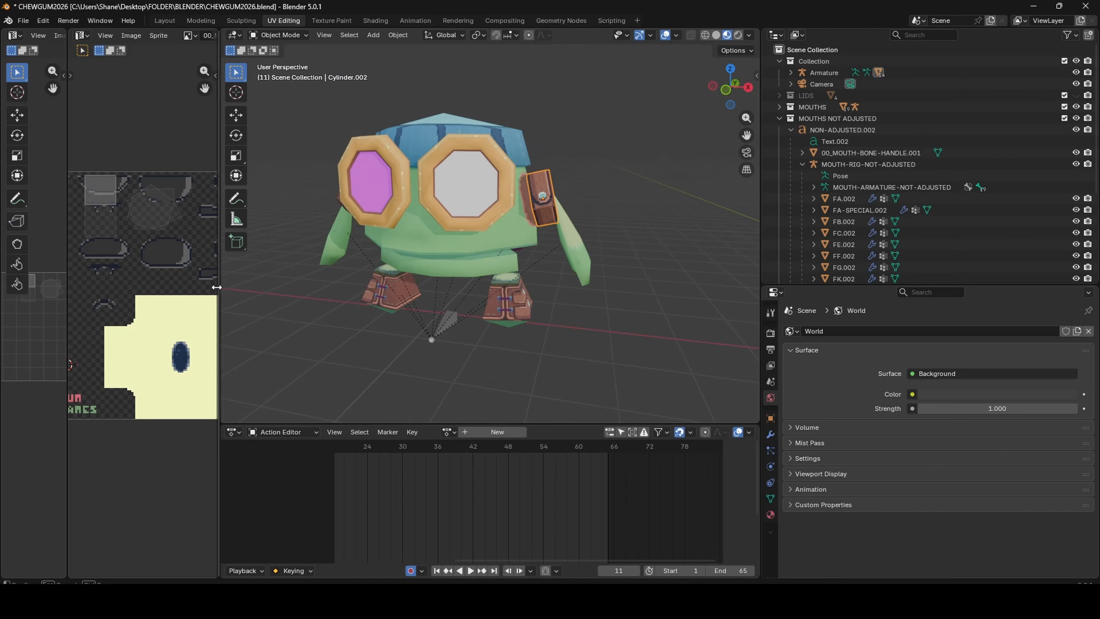
pyautogui.moveTo(216, 288); pyautogui.dragTo(441, 271)
pyautogui.click(189, 36)
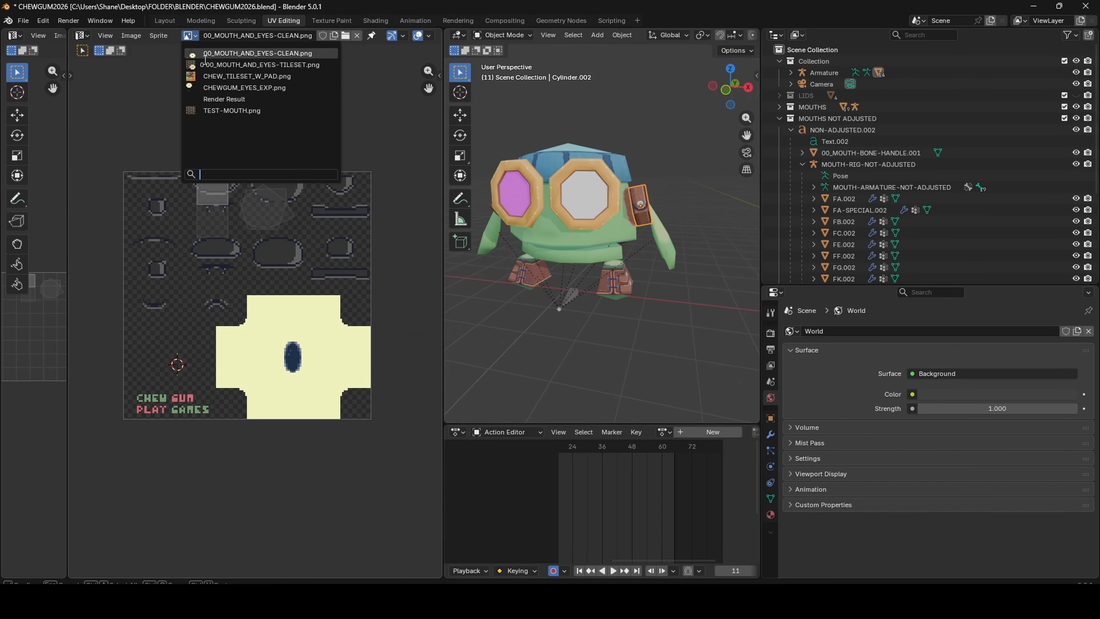
pyautogui.click(240, 75)
pyautogui.scroll(3, 274, 285)
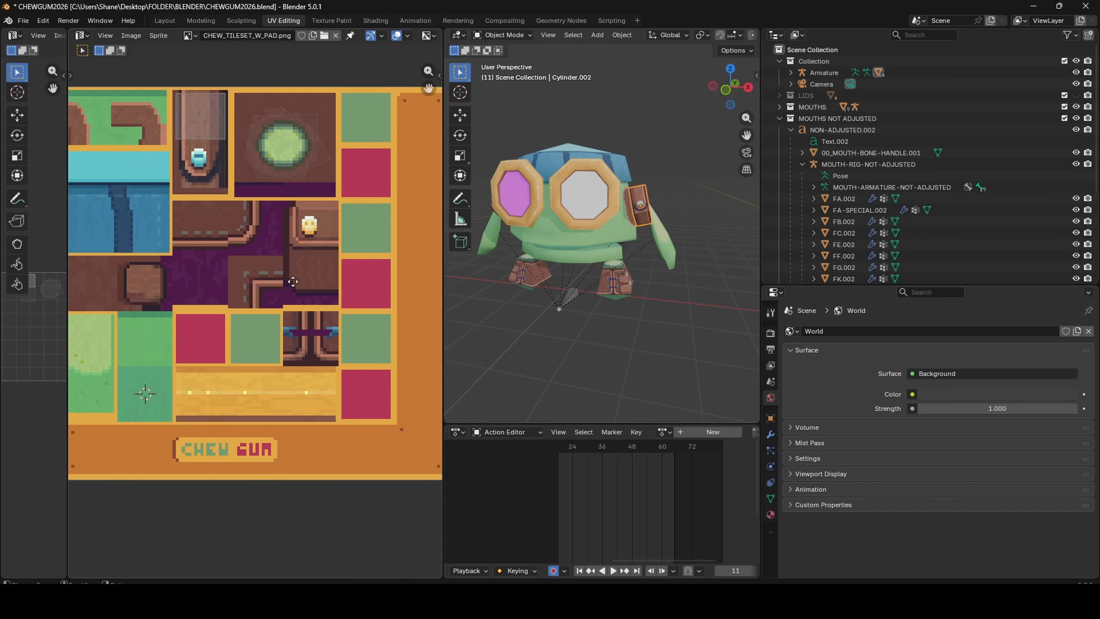
pyautogui.scroll(-1, 299, 280)
# Inspect how the faces of the shoulder piece and the blue hat map onto the tileset in Edit Mode
pyautogui.press('Tab')
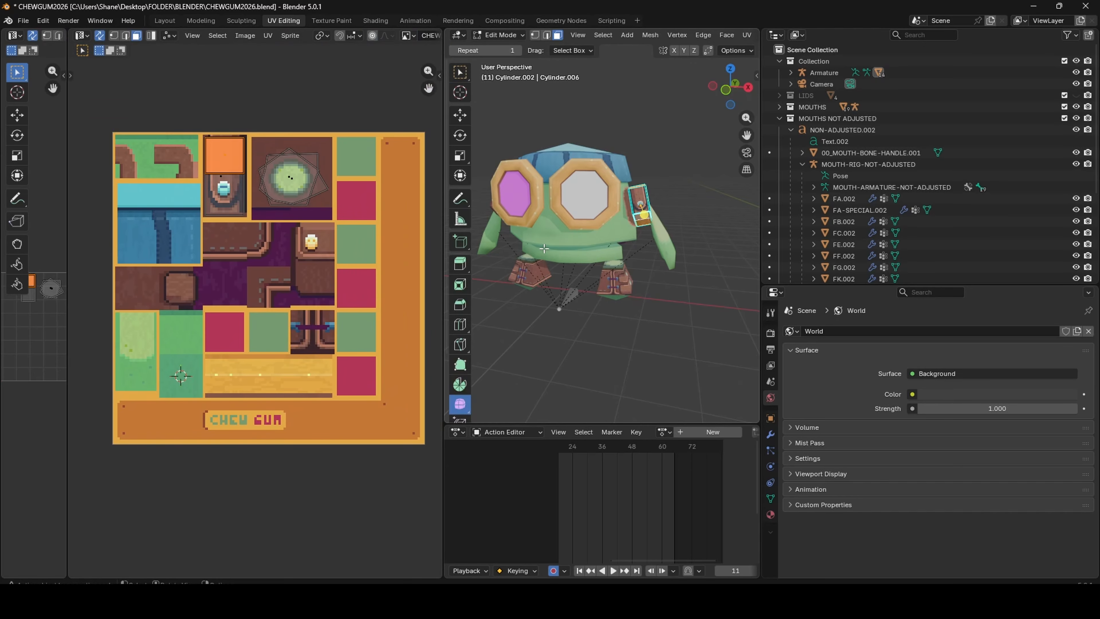
pyautogui.moveTo(625, 217); pyautogui.dragTo(635, 268, button='middle')
pyautogui.moveTo(639, 214); pyautogui.dragTo(596, 209, button='middle')
pyautogui.click(587, 203)
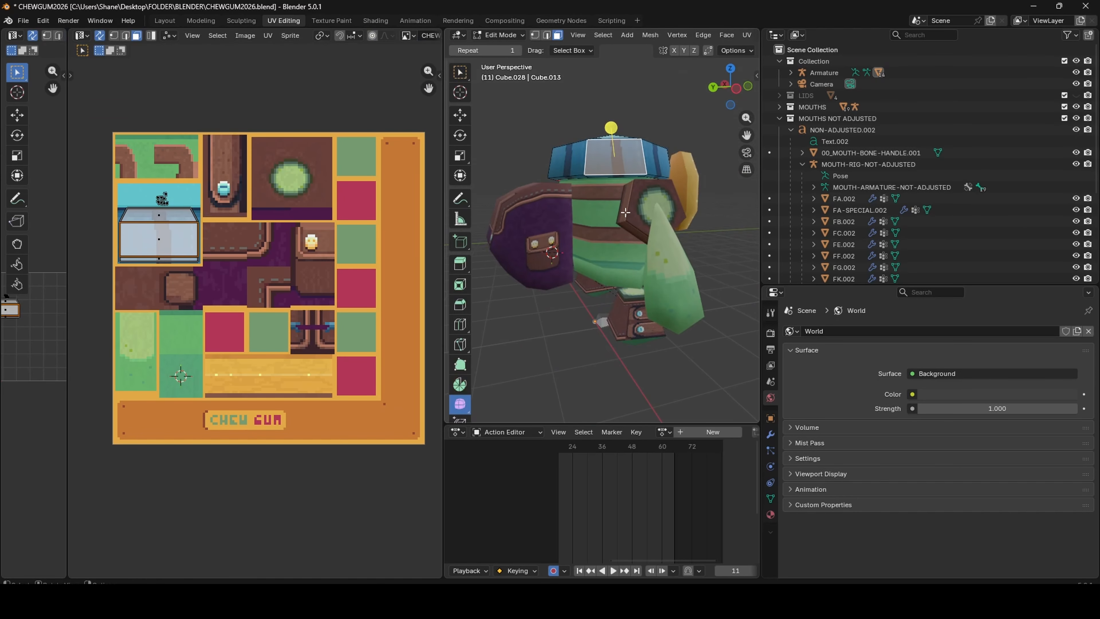
# Examine the tileset mapping of the green and brown striped body faces, and return to Object Mode
pyautogui.click(593, 209)
pyautogui.scroll(3, 602, 221)
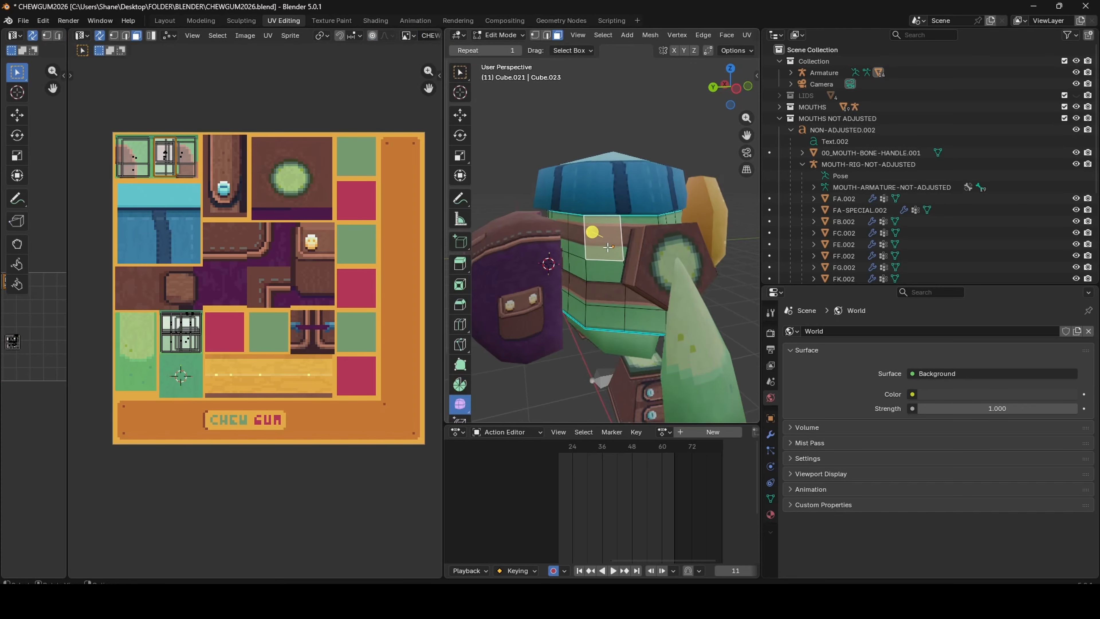
pyautogui.scroll(2, 620, 290)
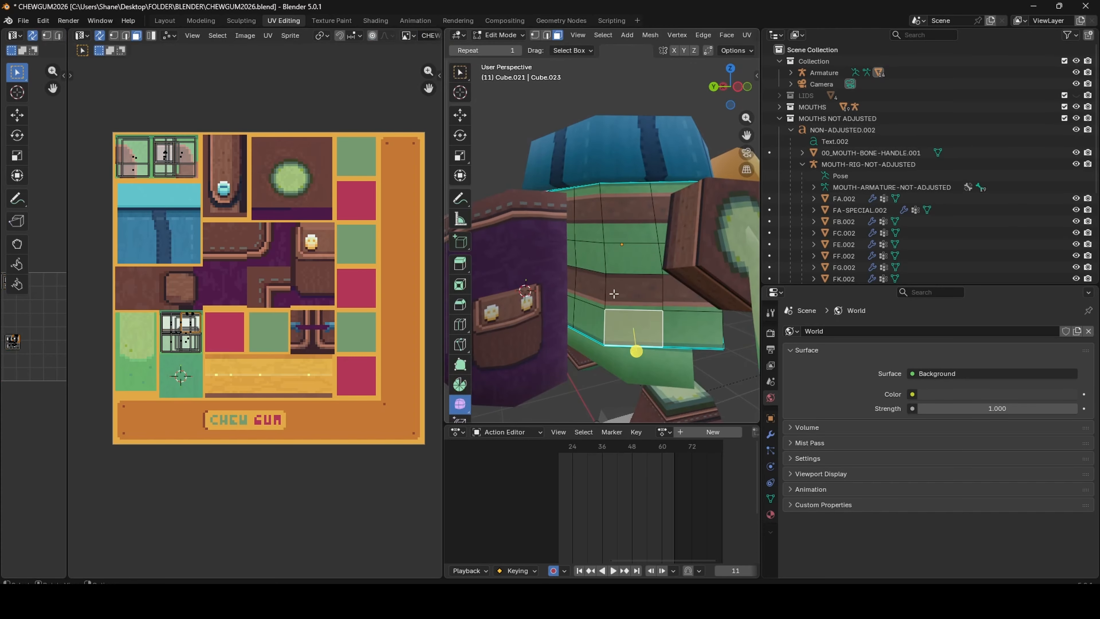
pyautogui.scroll(6, 190, 333)
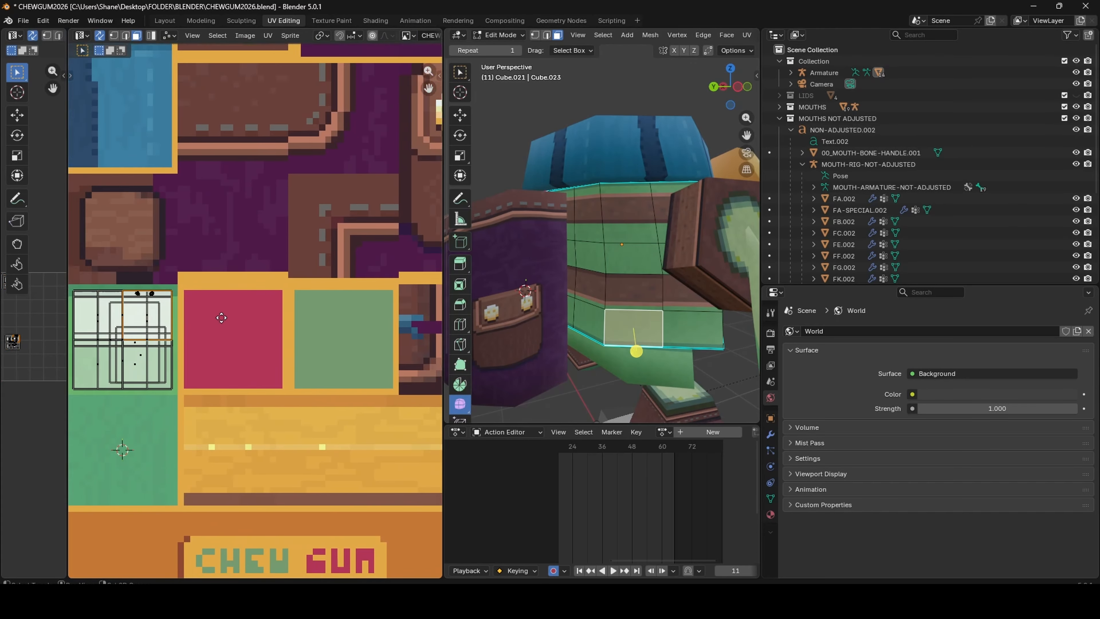
pyautogui.click(644, 266)
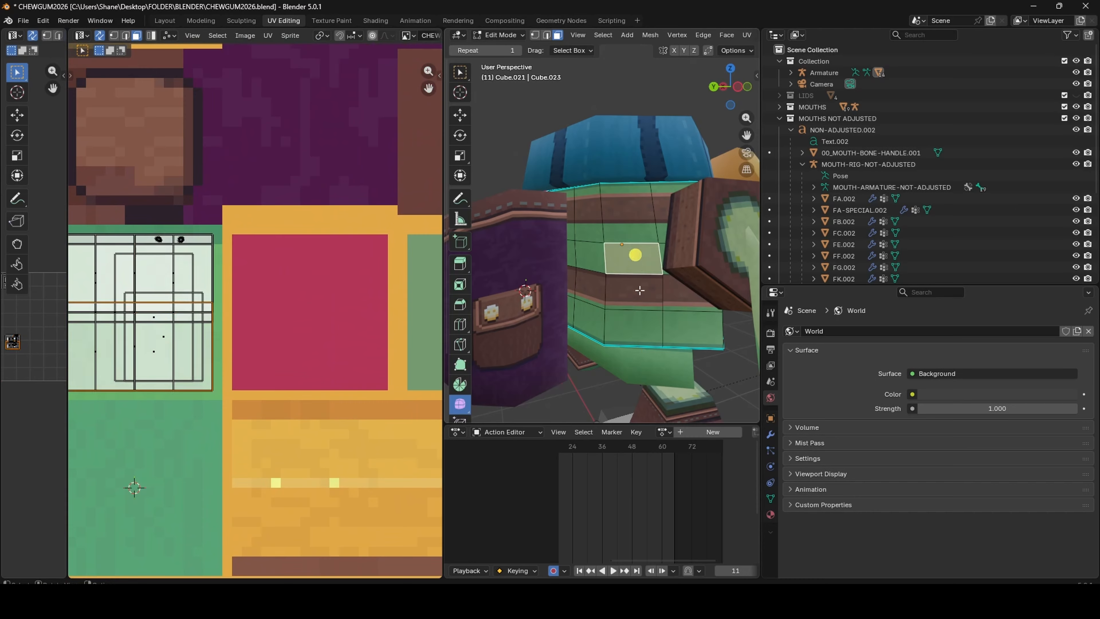
pyautogui.click(638, 290)
pyautogui.scroll(-5, 638, 290)
pyautogui.moveTo(638, 290); pyautogui.dragTo(550, 321, button='middle')
pyautogui.press('Tab')
# Examine how the green arm's faces lie on the green tiles in the UV editor, and return to Object Mode
pyautogui.scroll(3, 606, 322)
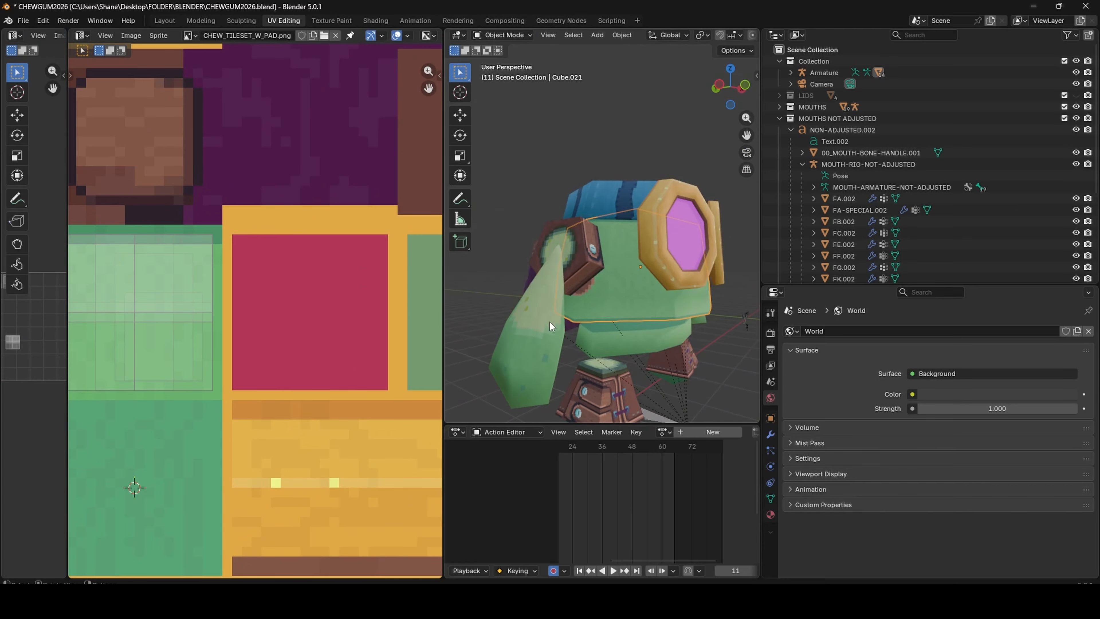
pyautogui.scroll(4, 550, 322)
pyautogui.press('Tab')
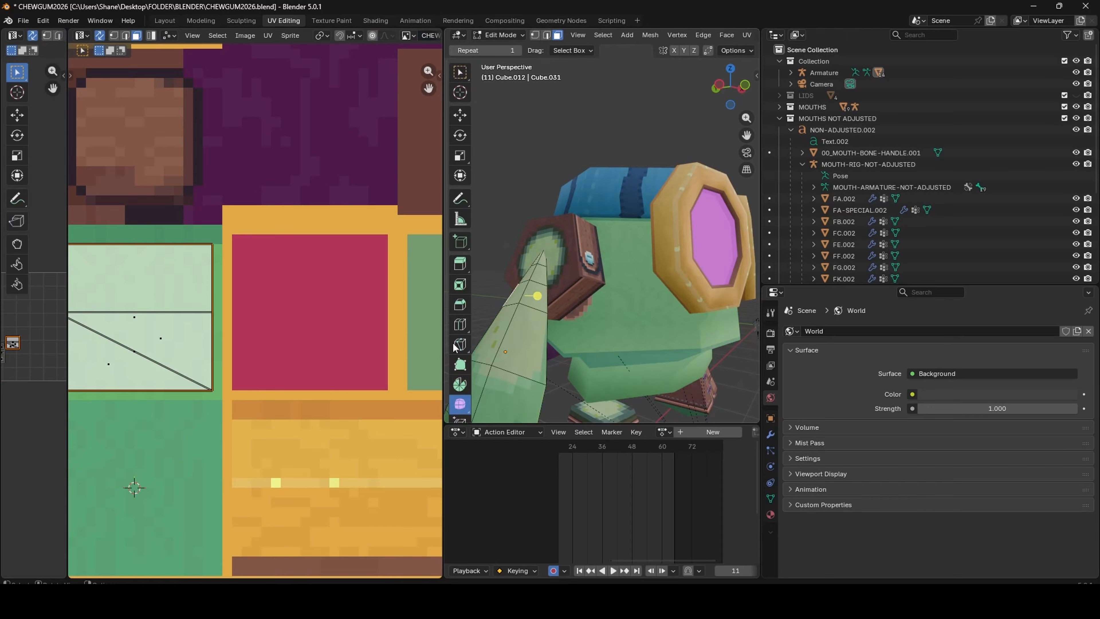
pyautogui.scroll(-3, 211, 395)
pyautogui.scroll(1, 249, 386)
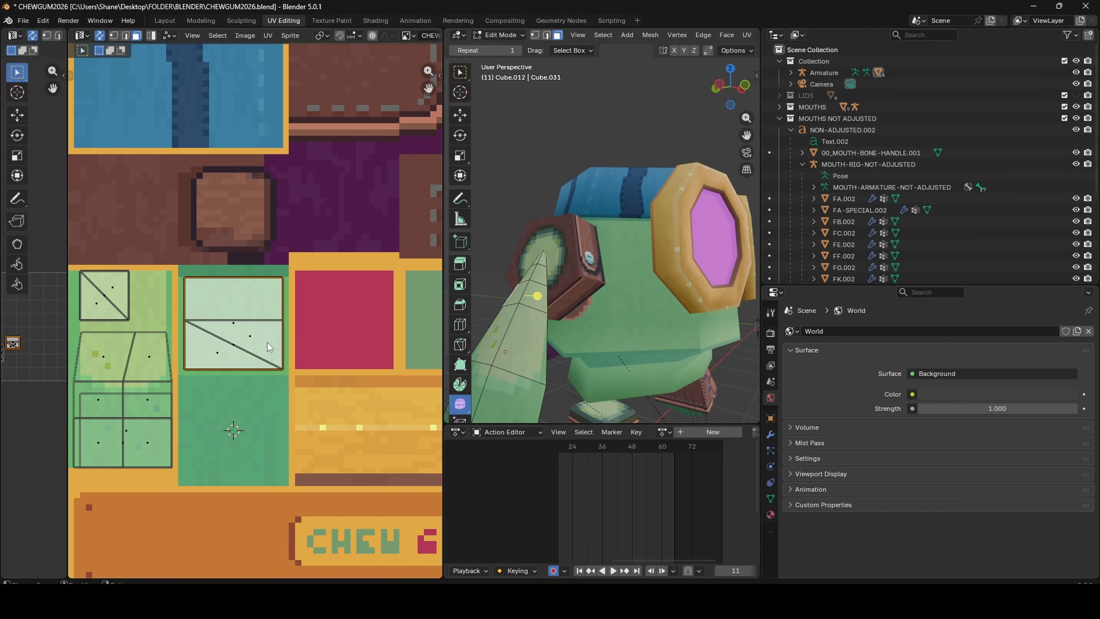
pyautogui.scroll(2, 173, 315)
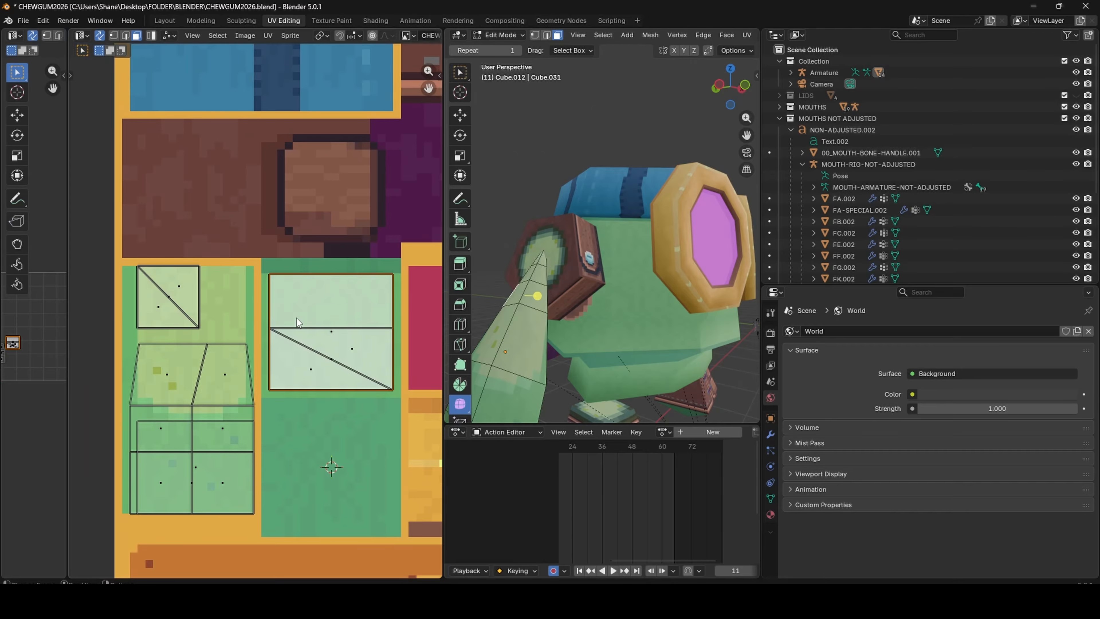
pyautogui.scroll(3, 190, 303)
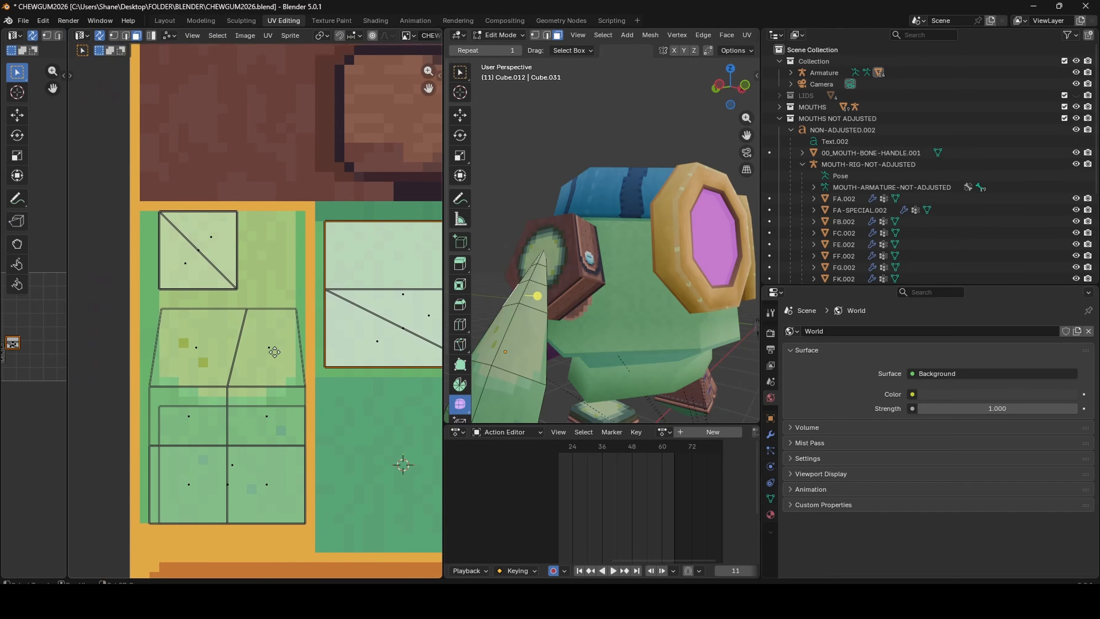
pyautogui.click(263, 343)
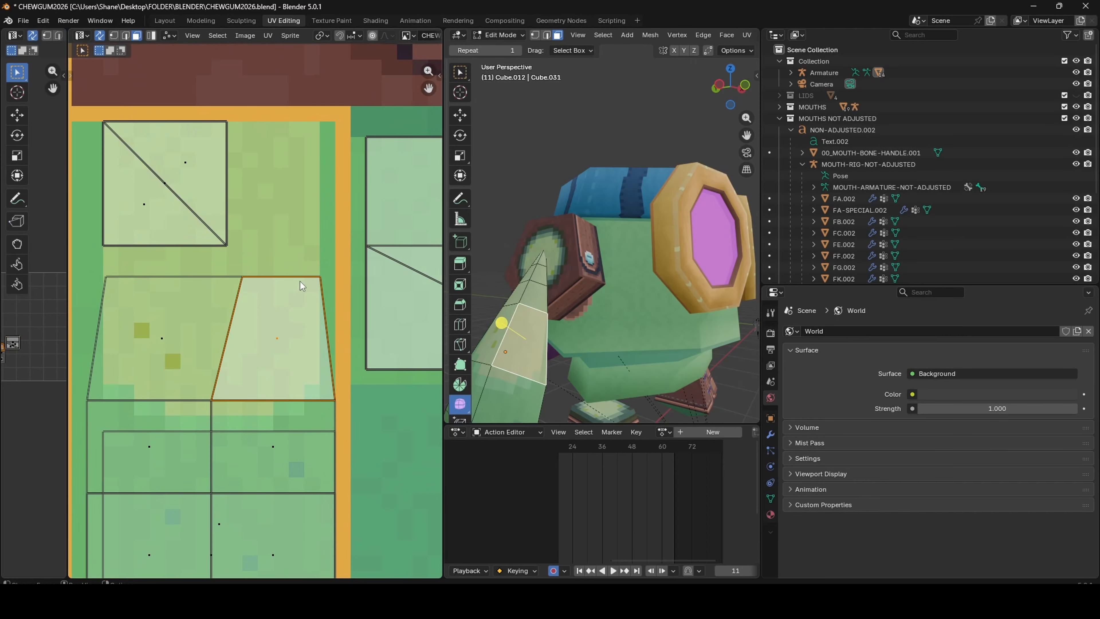
pyautogui.moveTo(539, 319); pyautogui.dragTo(593, 313, button='middle')
pyautogui.press('Tab')
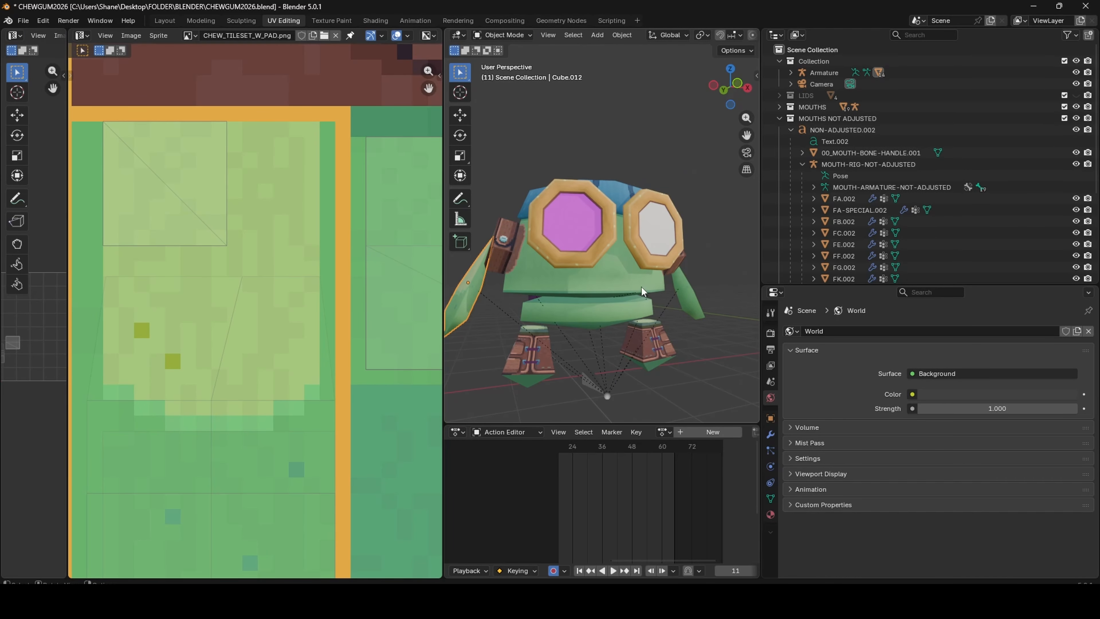
# Switch to the Chew Gum Eat Shrimp place in Roblox Studio and bring the shrimp into view
pyautogui.click(791, 601)
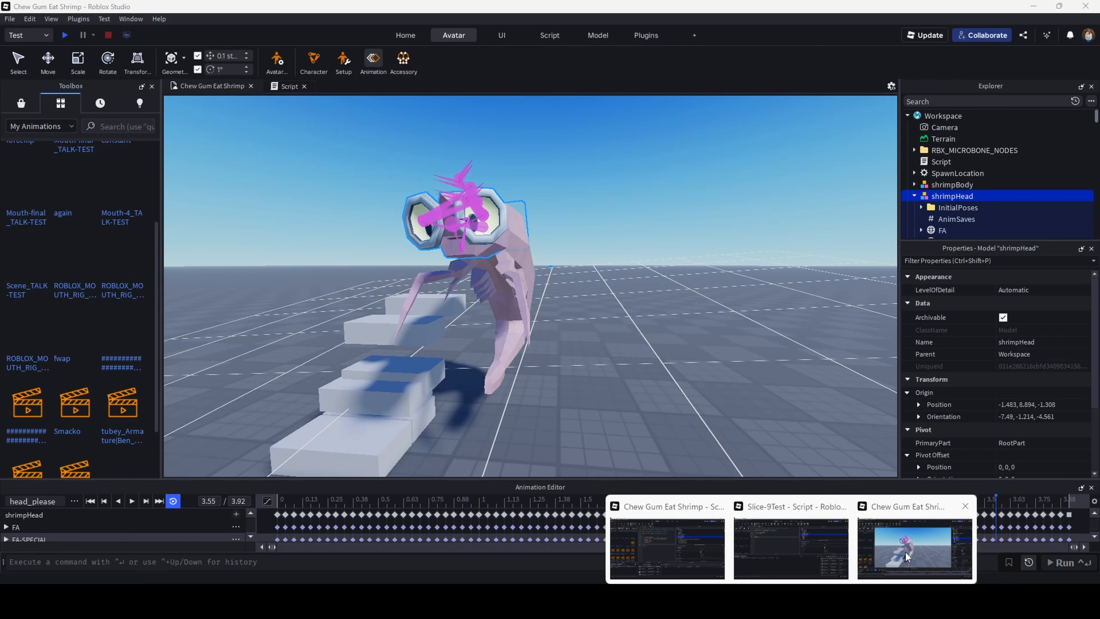
pyautogui.click(892, 548)
pyautogui.scroll(3, 573, 354)
pyautogui.moveTo(573, 354); pyautogui.dragTo(420, 302, button='right')
pyautogui.press('s')
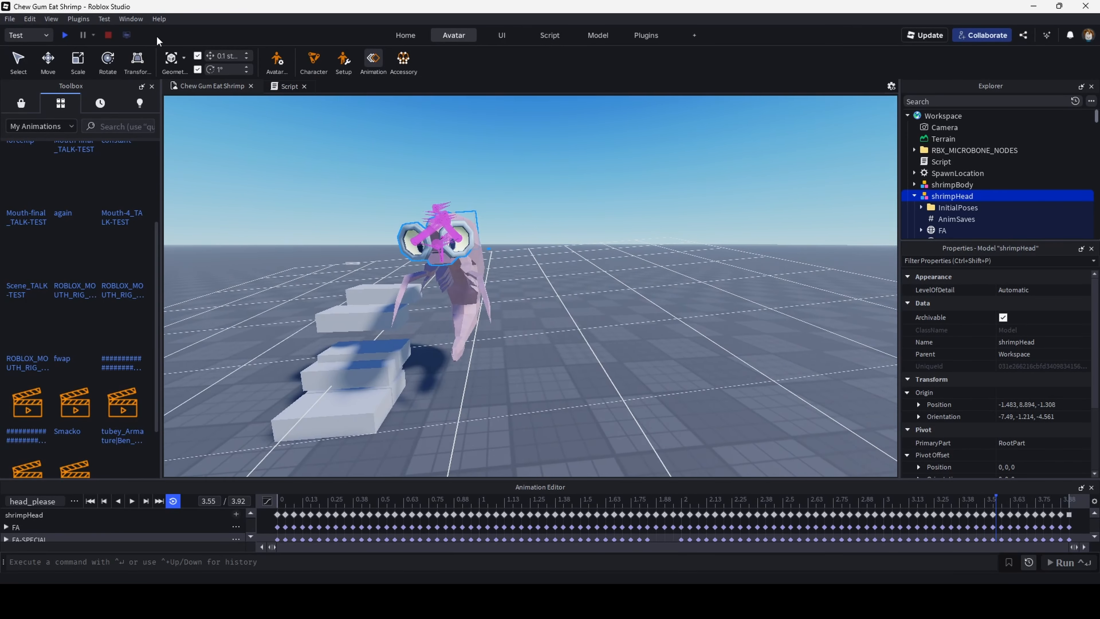
# Start a play test and move the avatar from the spawn platform to the steps beside the shrimp
pyautogui.click(65, 35)
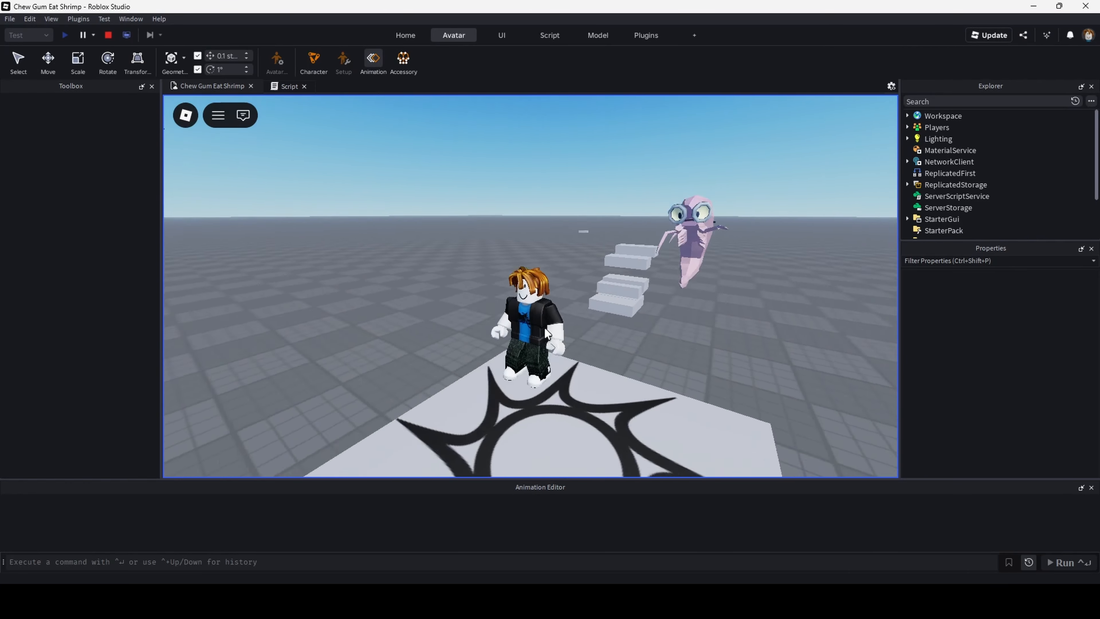
pyautogui.press('w')
pyautogui.moveTo(543, 327); pyautogui.dragTo(382, 328, button='right')
pyautogui.press('space')
pyautogui.press('space')
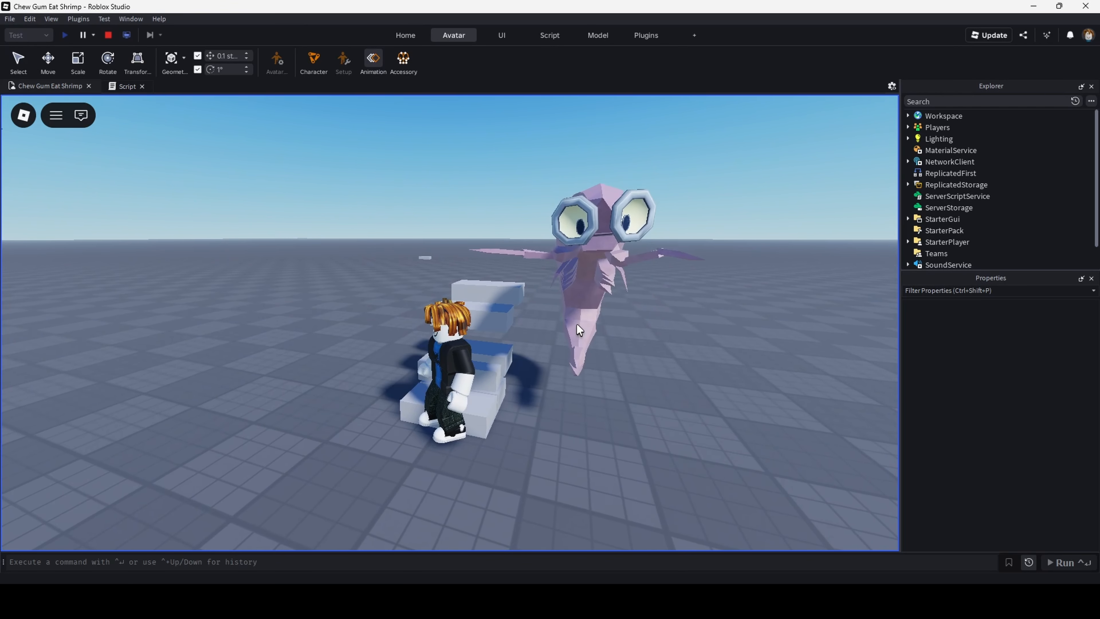
# Climb the avatar up and down the steps to examine the shrimp's eyes and face up close
pyautogui.press('w')
pyautogui.moveTo(601, 327); pyautogui.dragTo(601, 327, button='right')
pyautogui.press('space')
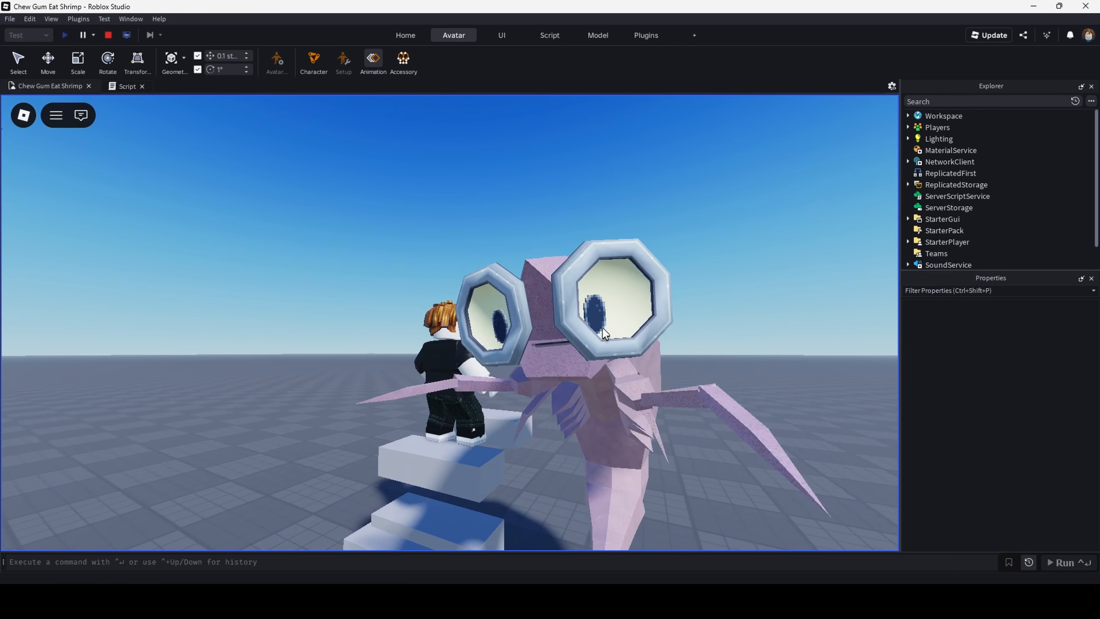
pyautogui.press('s')
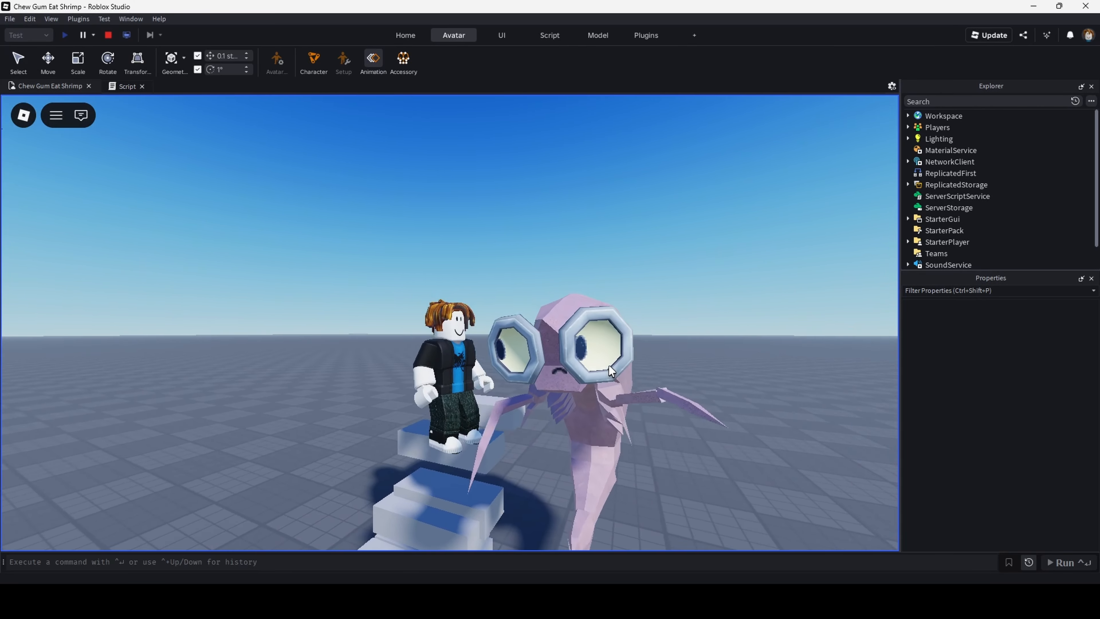
pyautogui.press('s')
pyautogui.moveTo(608, 364); pyautogui.dragTo(608, 364, button='right')
pyautogui.press('w')
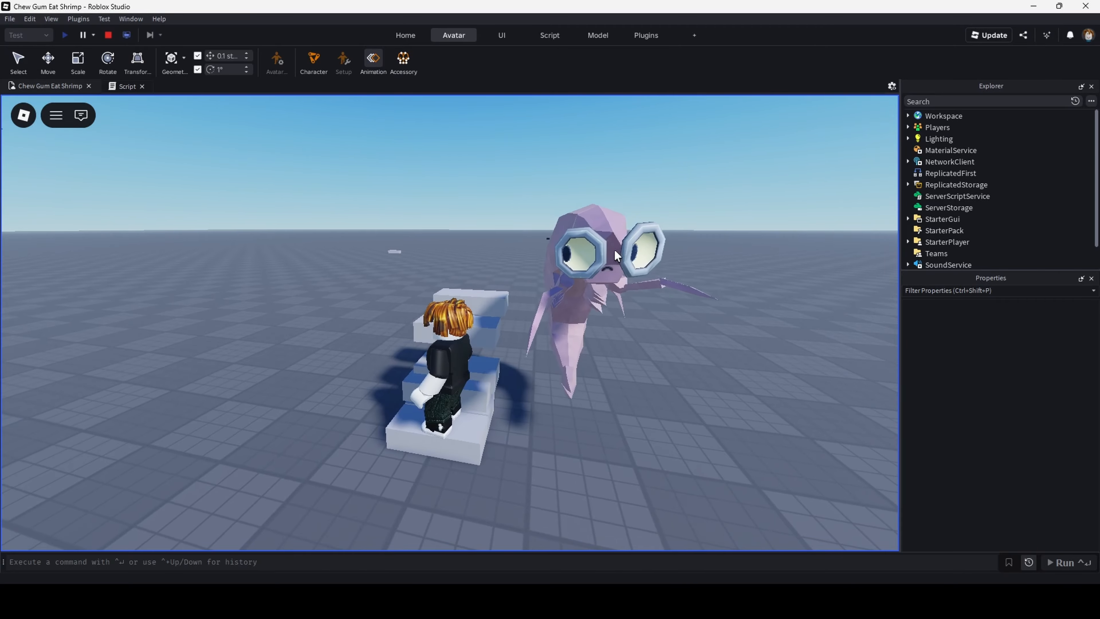
# Walk the avatar around on the ground near the shrimp to observe its head and eye movement from several sides
pyautogui.moveTo(588, 279); pyautogui.dragTo(588, 279, button='right')
pyautogui.press('s')
pyautogui.press('w')
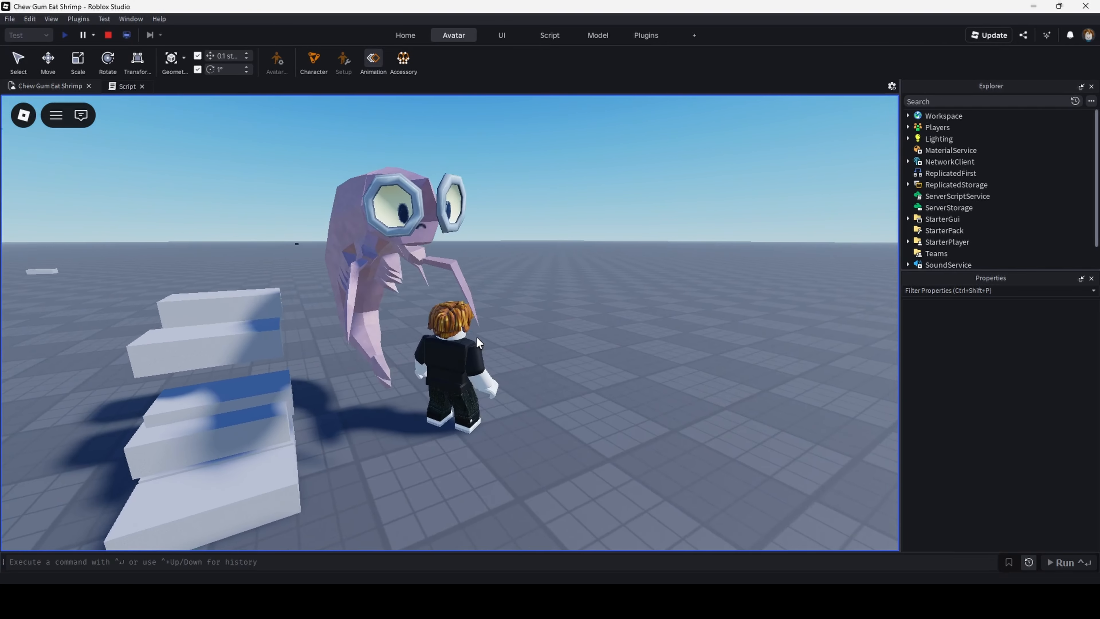
pyautogui.moveTo(476, 337); pyautogui.dragTo(445, 312, button='right')
pyautogui.press('s')
pyautogui.press('a')
pyautogui.press('d')
pyautogui.press('w')
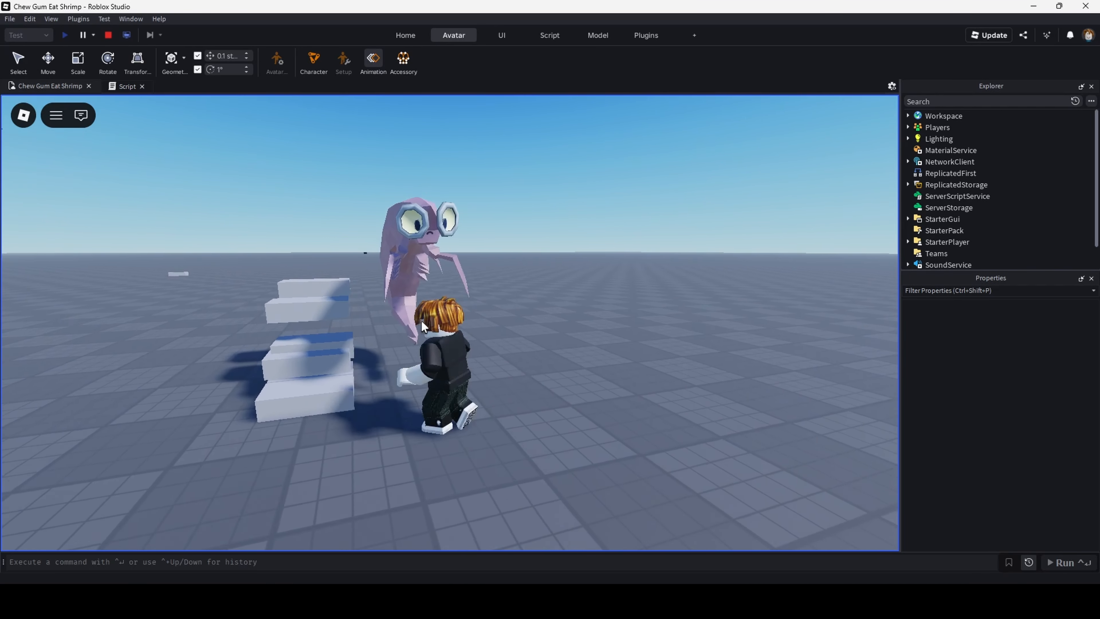
pyautogui.press('d')
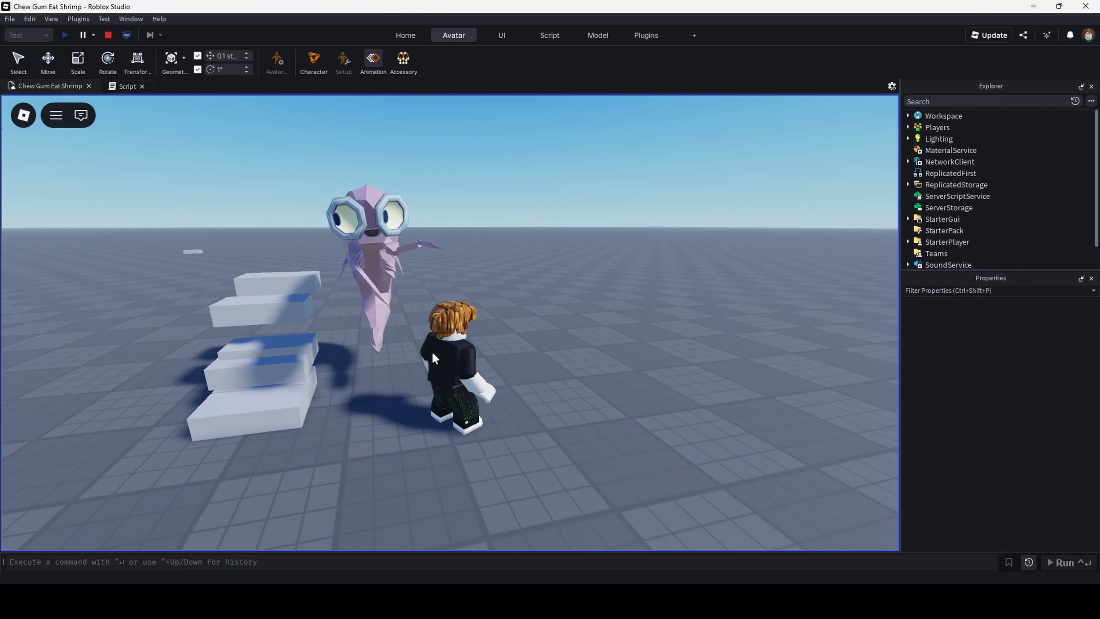
pyautogui.press('s')
pyautogui.press('a')
pyautogui.press('w')
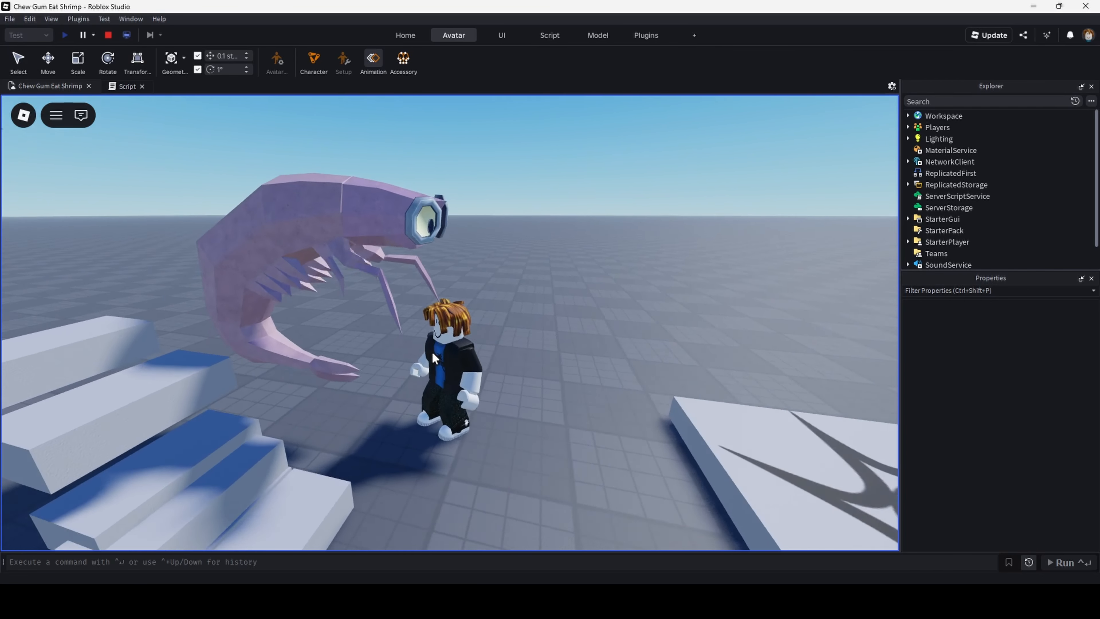